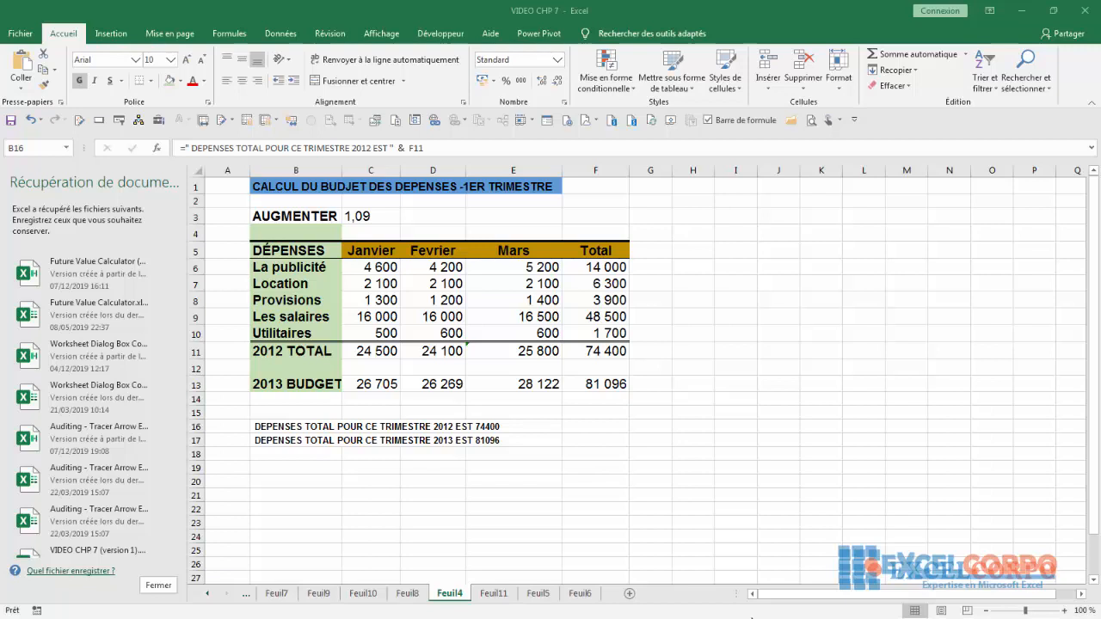
pyautogui.click(752, 617)
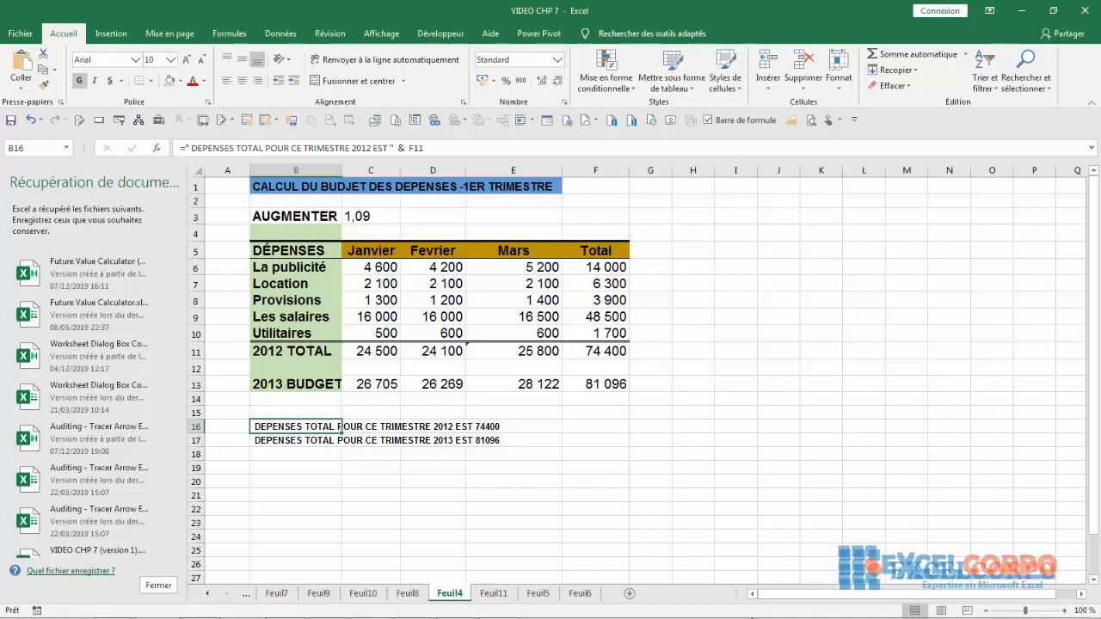
pyautogui.click(432, 216)
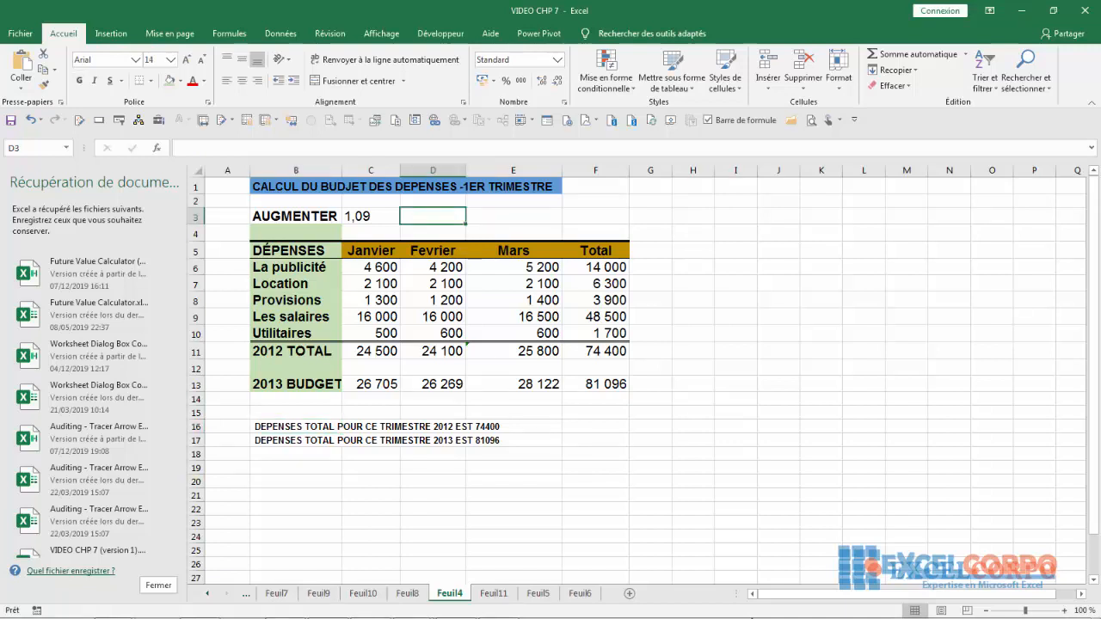
pyautogui.click(296, 427)
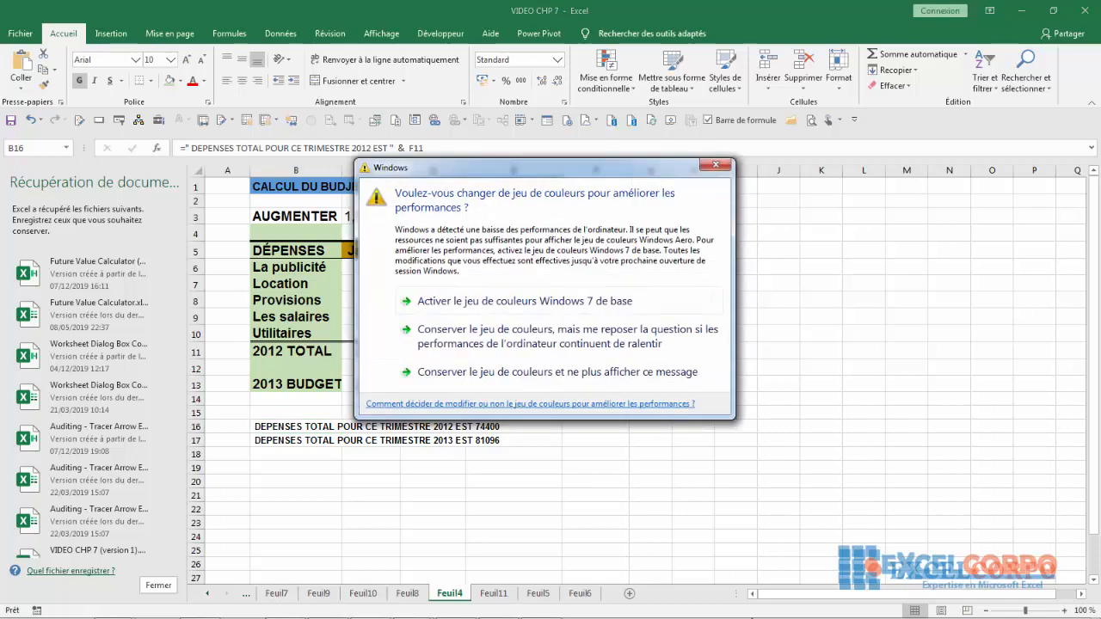
pyautogui.press('Return')
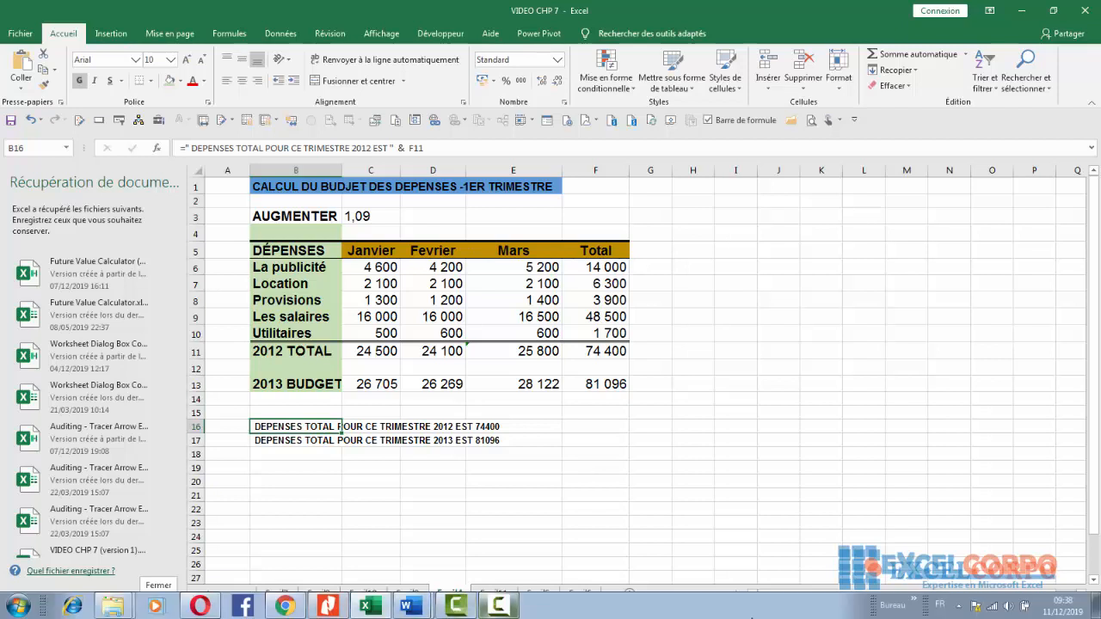
pyautogui.click(507, 608)
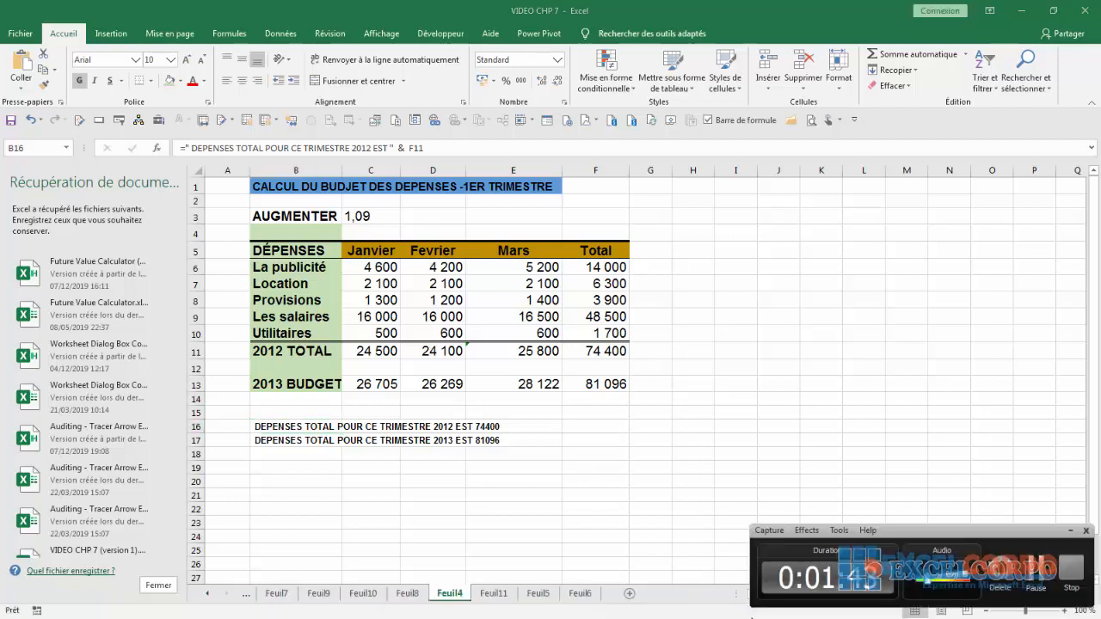
pyautogui.click(1027, 566)
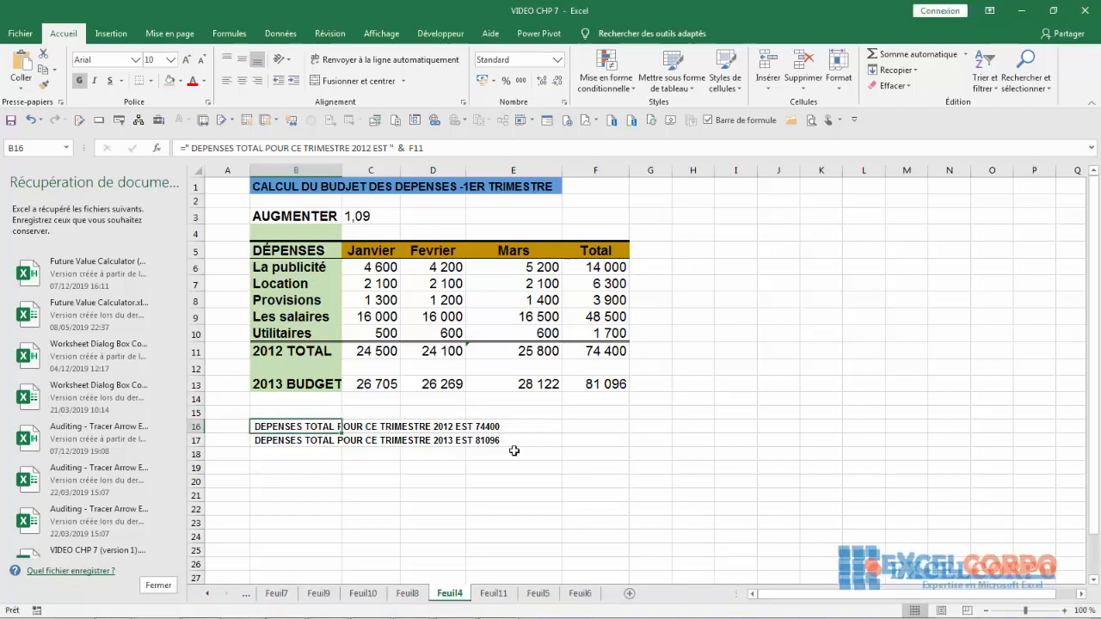
pyautogui.click(275, 443)
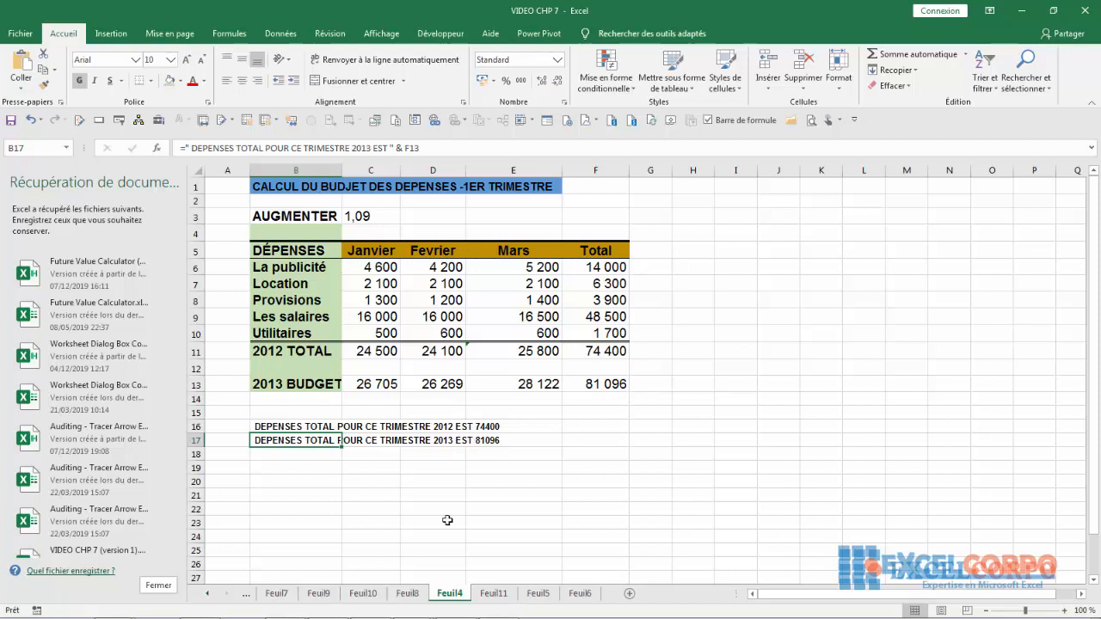
# Examine the descriptions of the DEVISE function's Nombre and Décimales arguments from a trial formula in cell H13, and discard the formula.
pyautogui.click(681, 381)
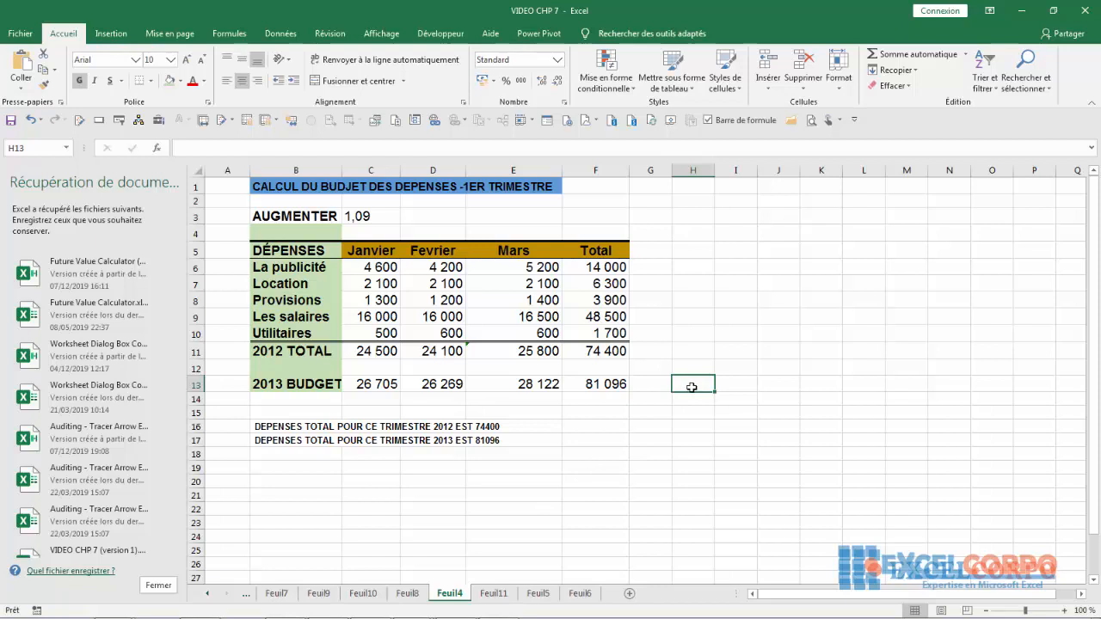
pyautogui.write('=dev')
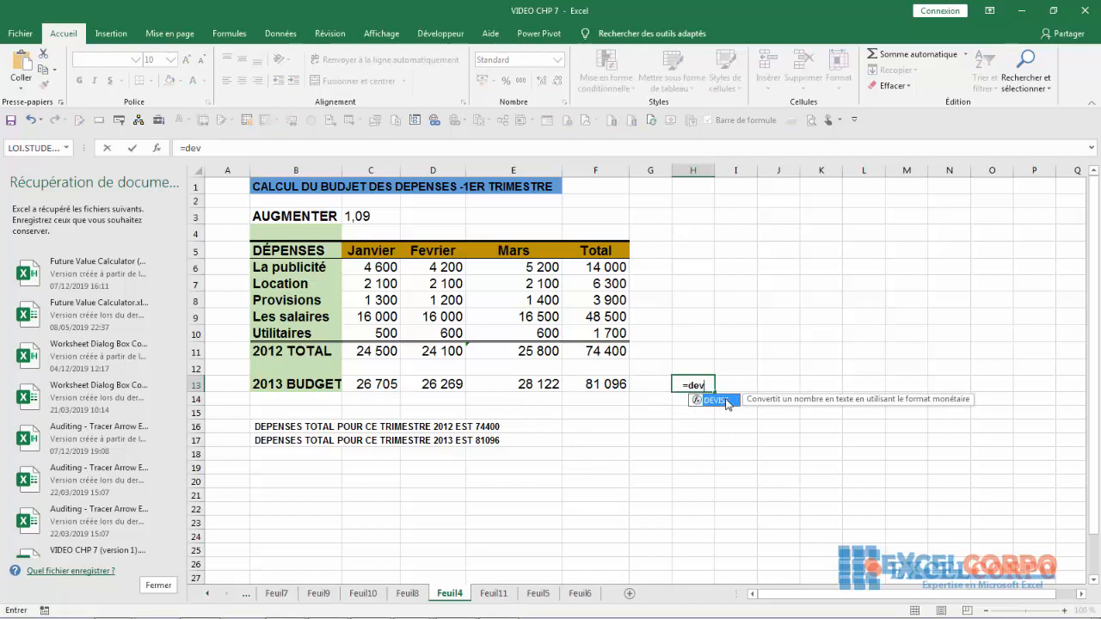
pyautogui.doubleClick(727, 404)
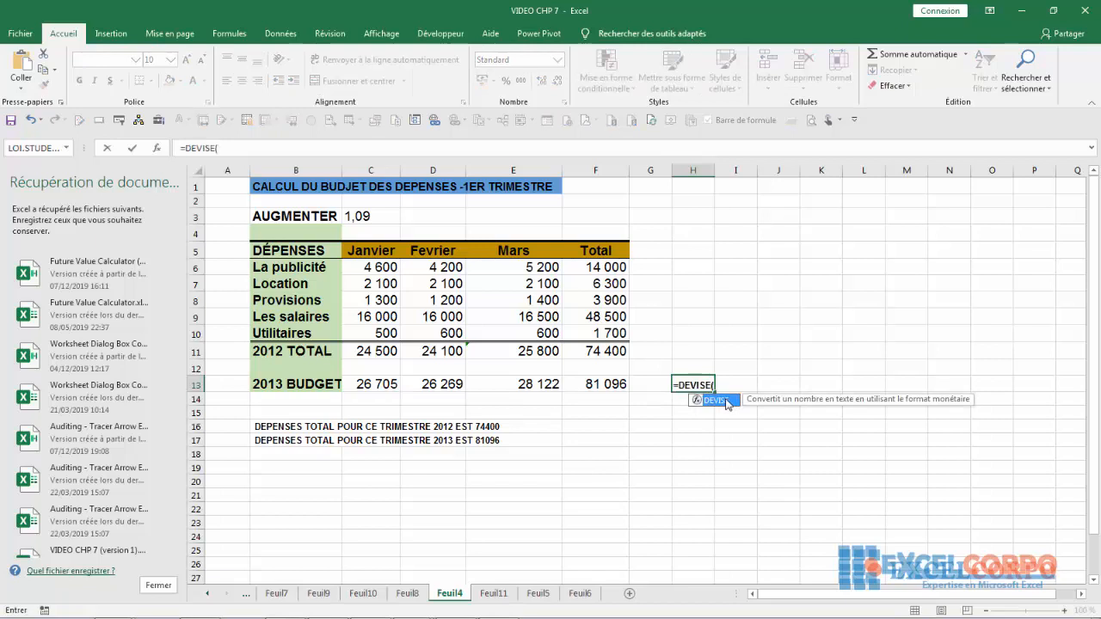
pyautogui.click(156, 149)
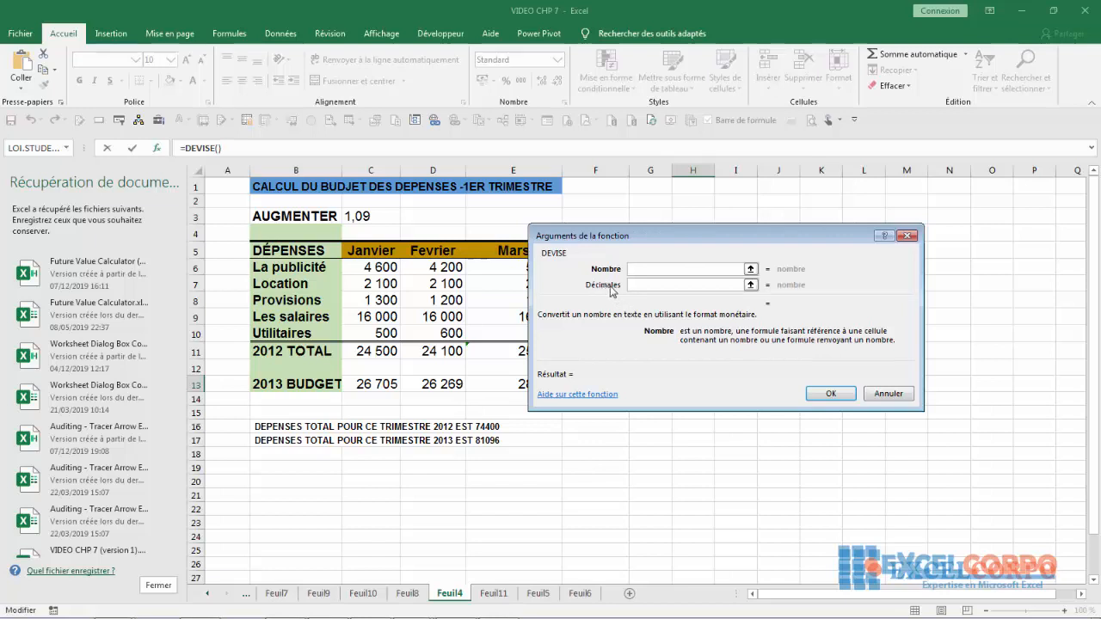
pyautogui.click(640, 284)
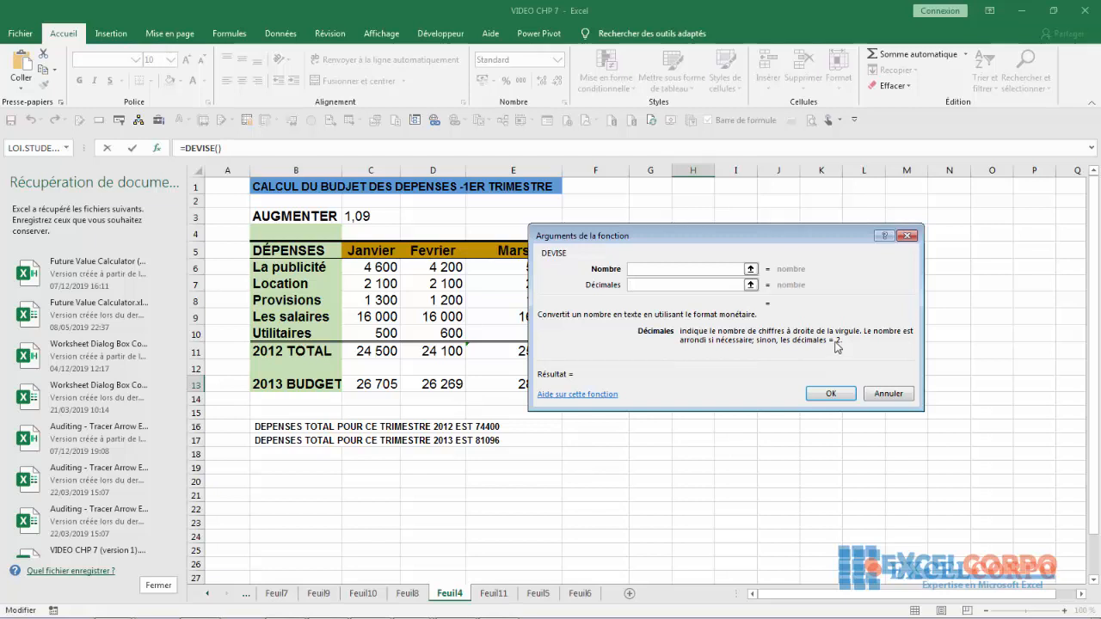
pyautogui.click(906, 236)
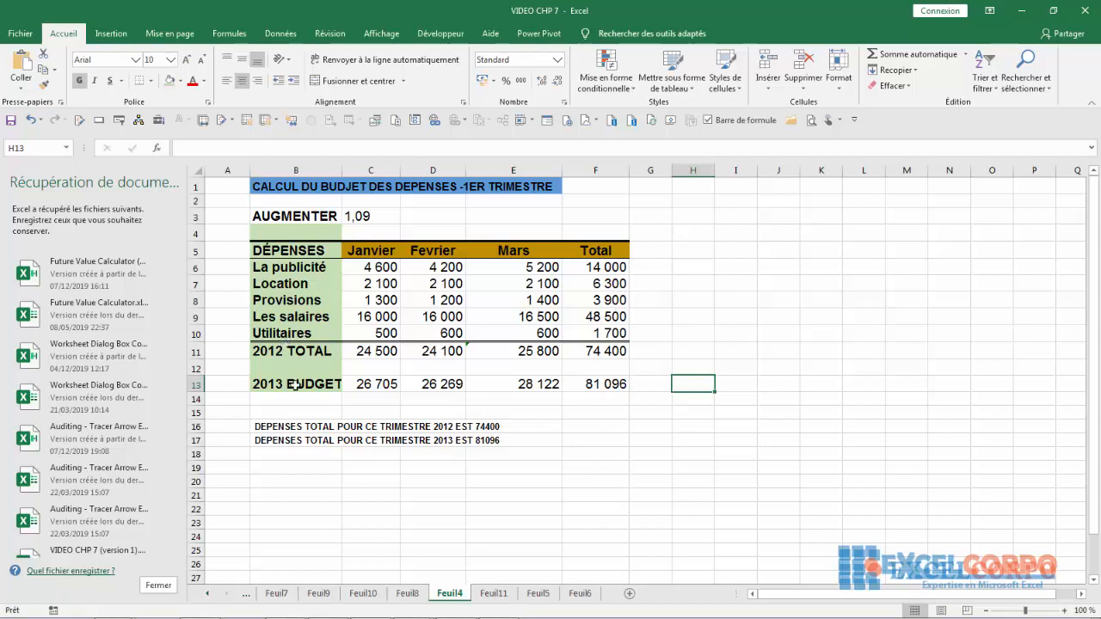
# Wrap the F13 reference in the 2013 sentence formula in B17 with DEVISE, using 0 decimals: DEVISE(F13;0).
pyautogui.click(261, 441)
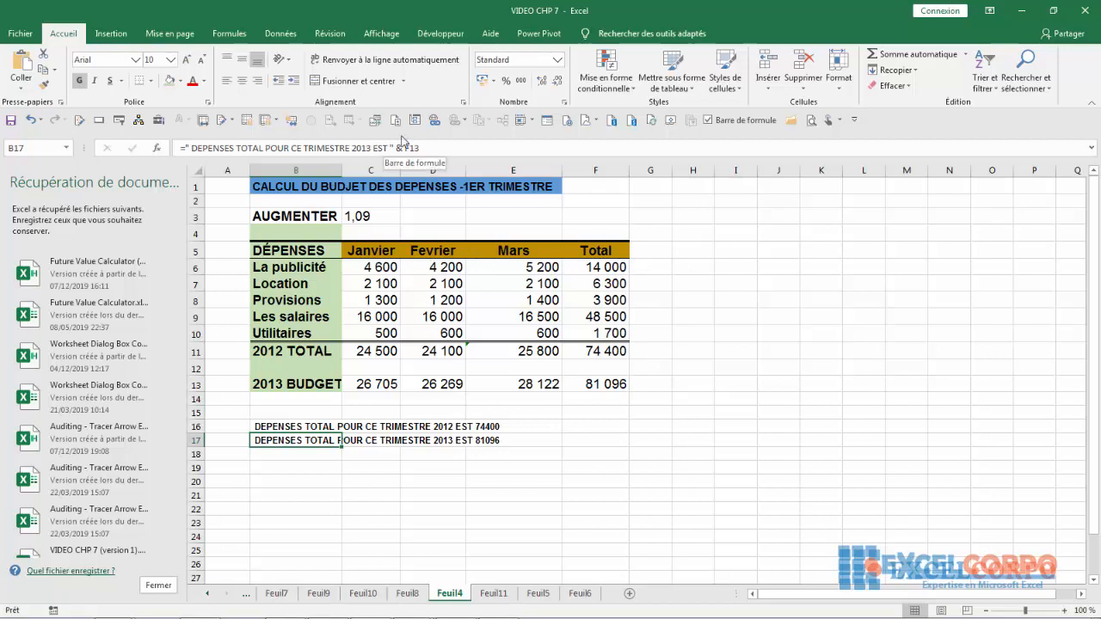
pyautogui.click(402, 148)
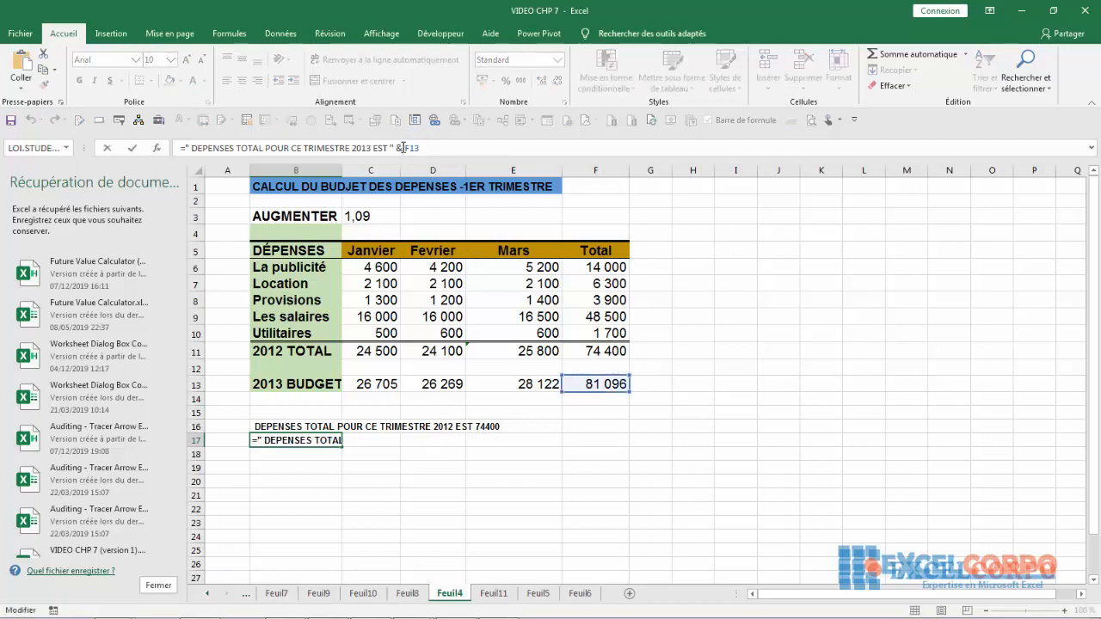
pyautogui.write('de ')
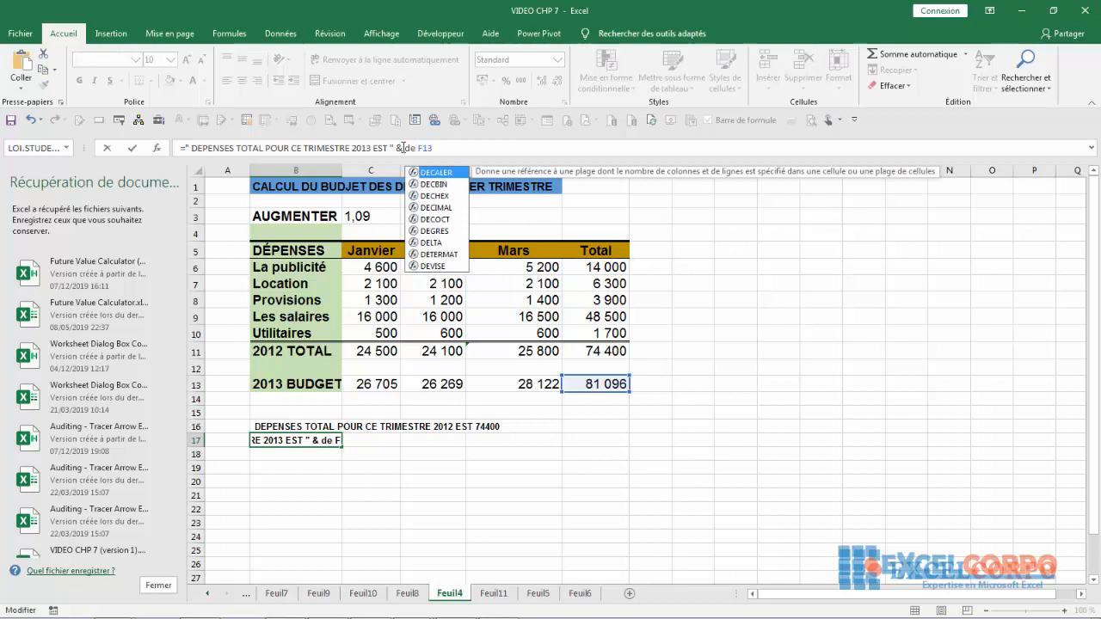
pyautogui.write('vise')
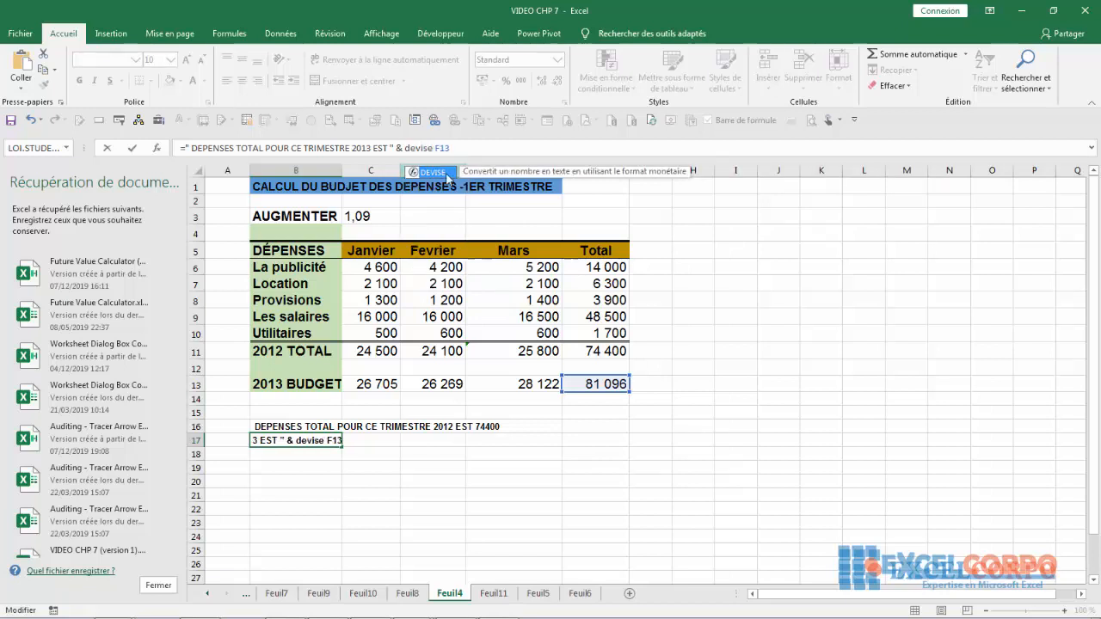
pyautogui.doubleClick(435, 173)
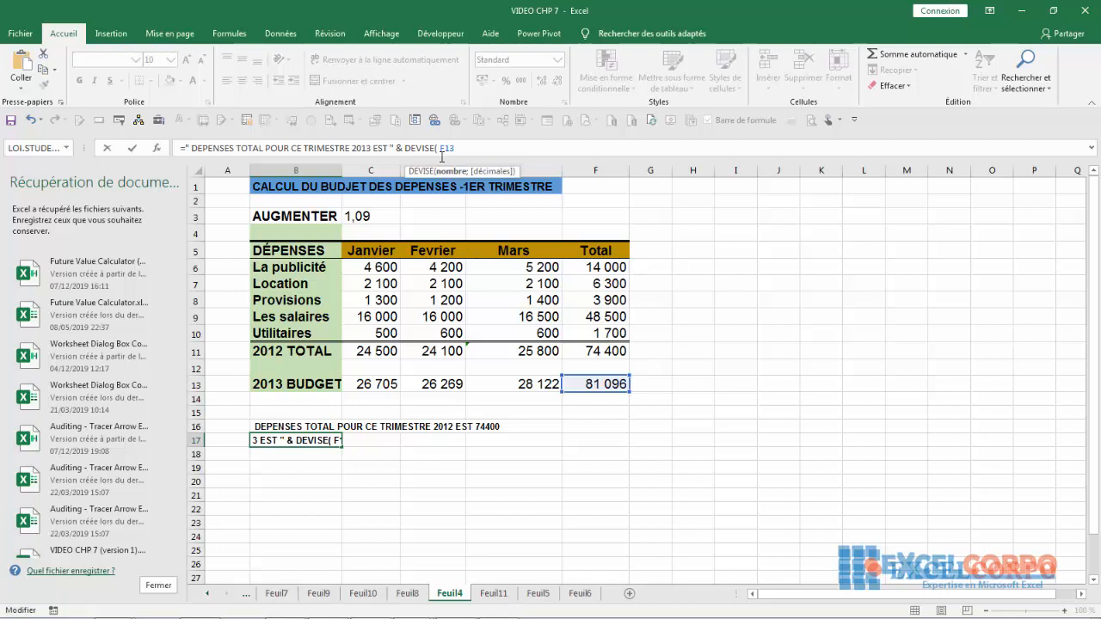
pyautogui.click(454, 148)
pyautogui.write(';')
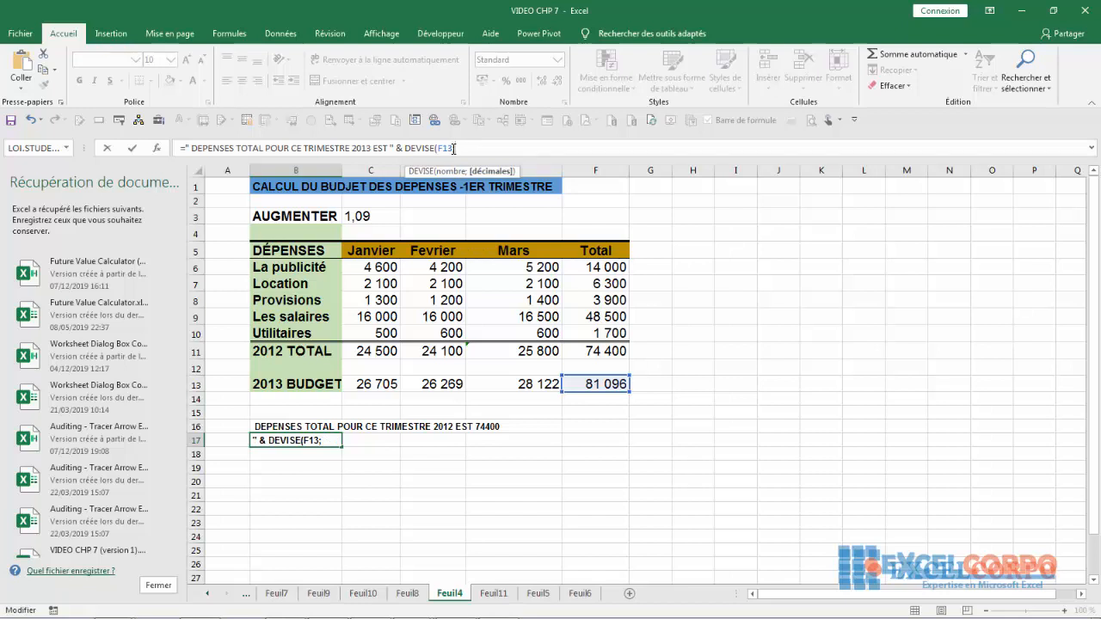
pyautogui.write('0)')
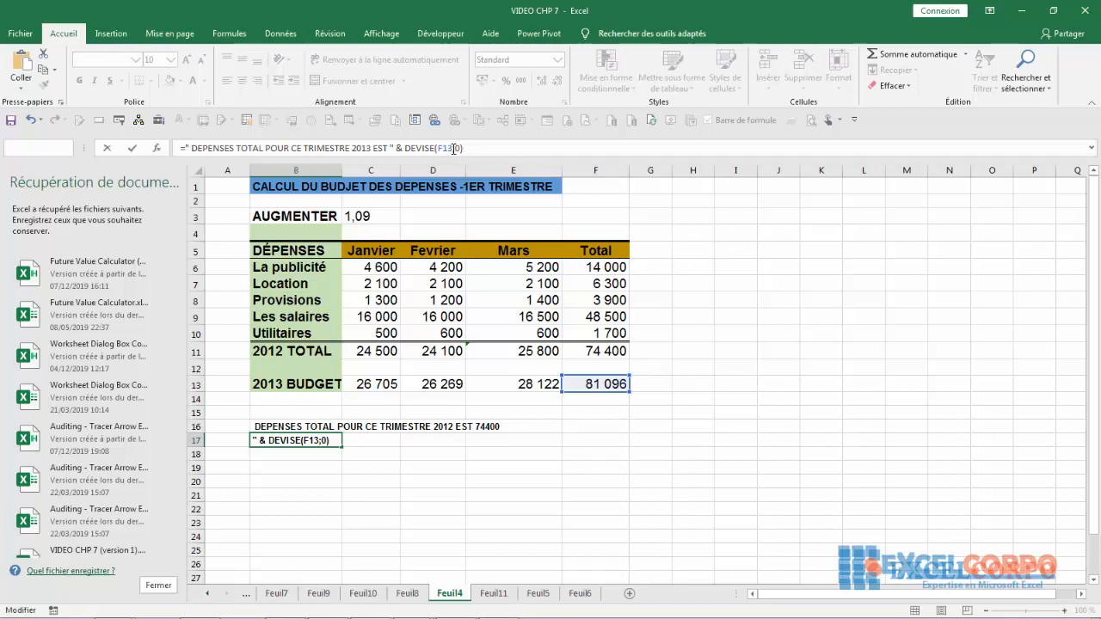
pyautogui.press('Return')
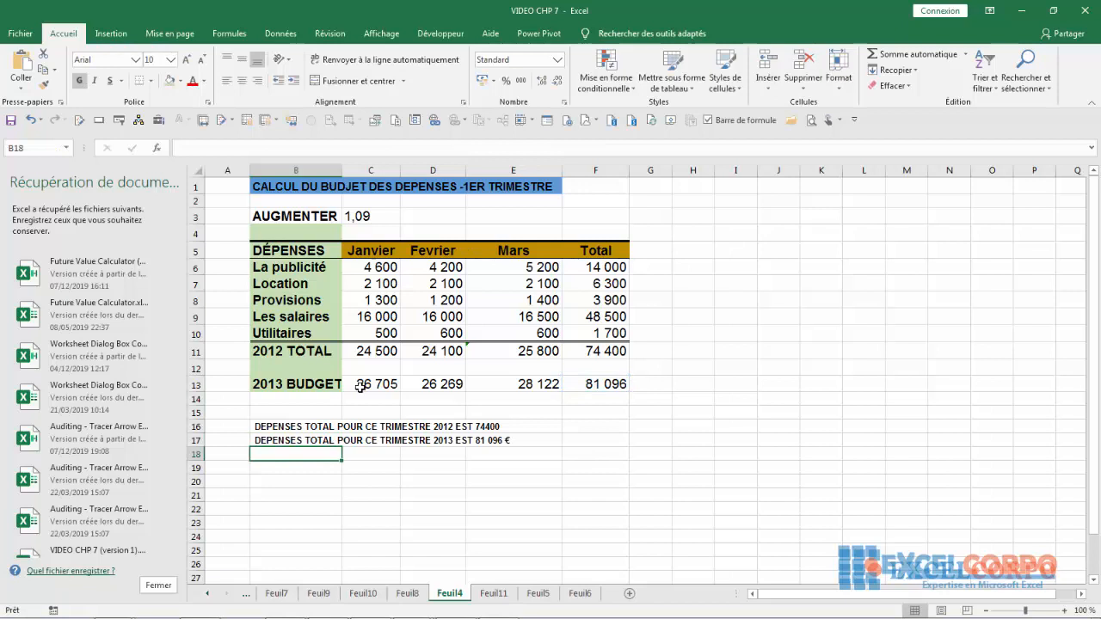
pyautogui.click(322, 442)
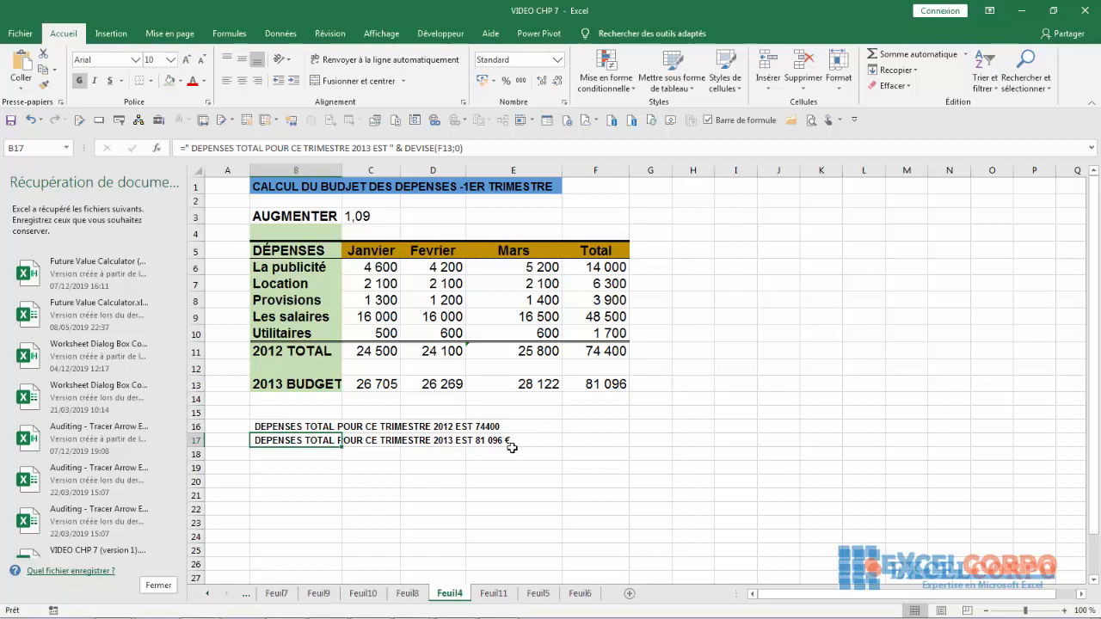
# Wrap the F11 reference in the 2012 sentence formula in B16 with DEVISE, using 1 decimal: DEVISE(F11;1).
pyautogui.click(282, 427)
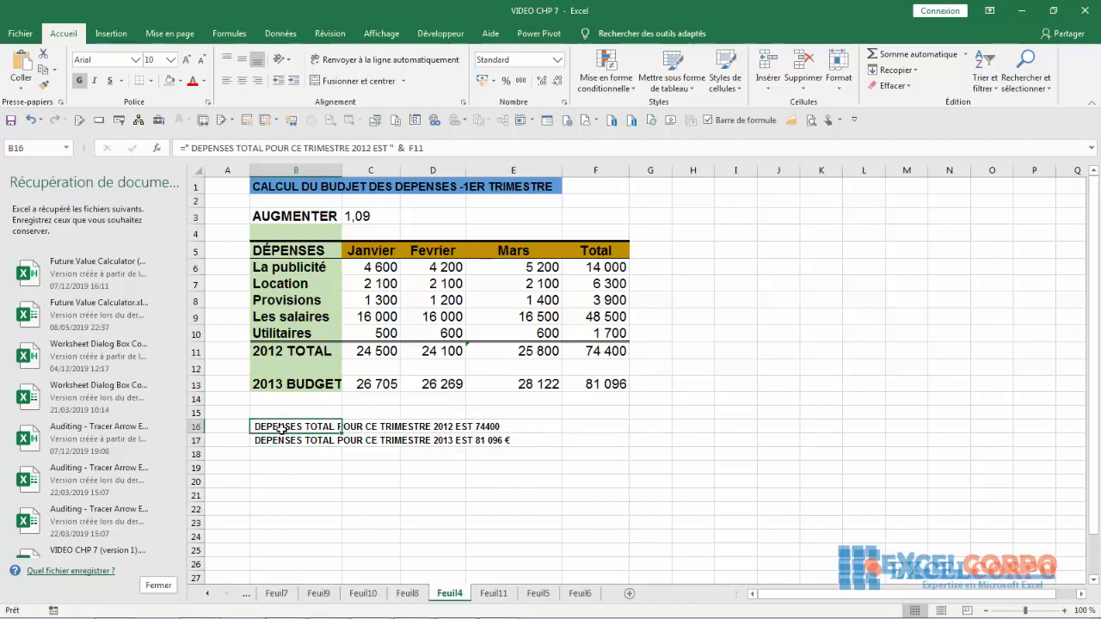
pyautogui.click(408, 148)
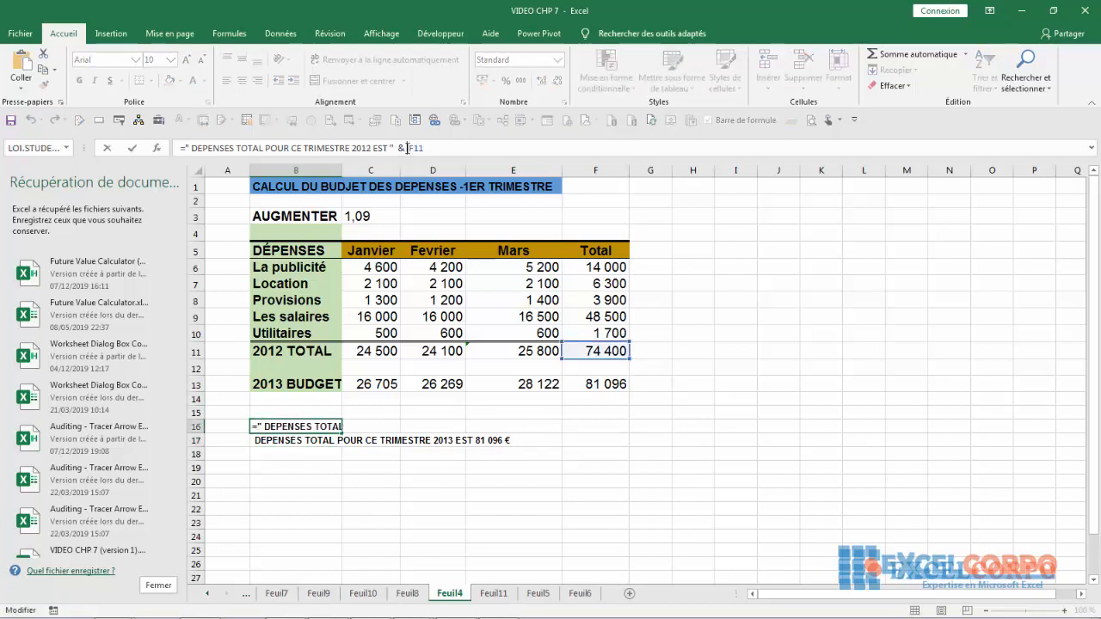
pyautogui.write('devise ')
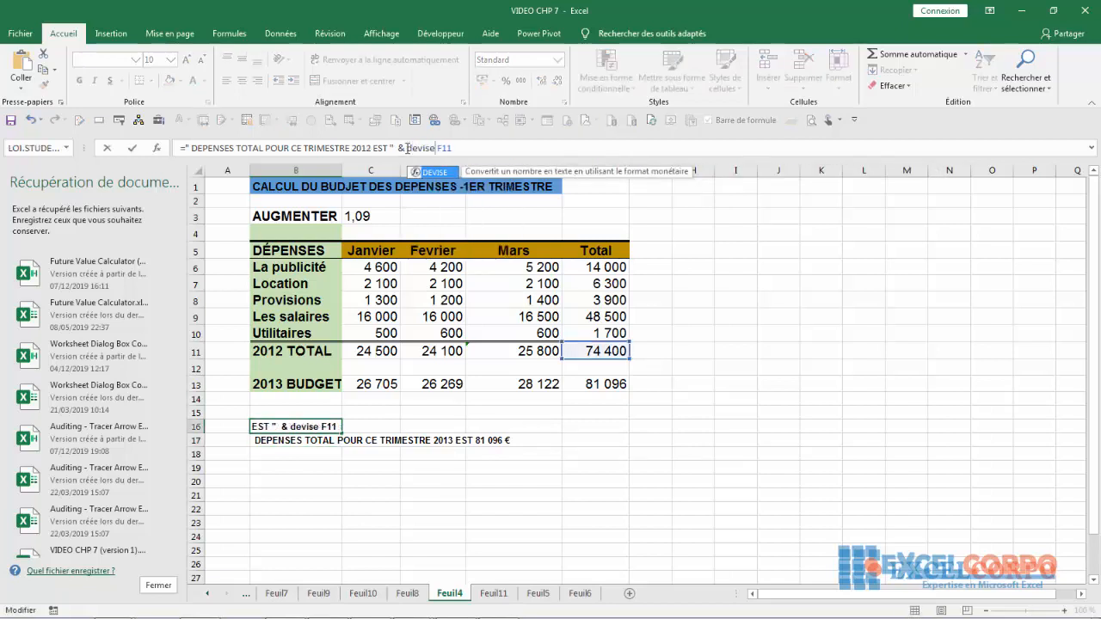
pyautogui.write('(')
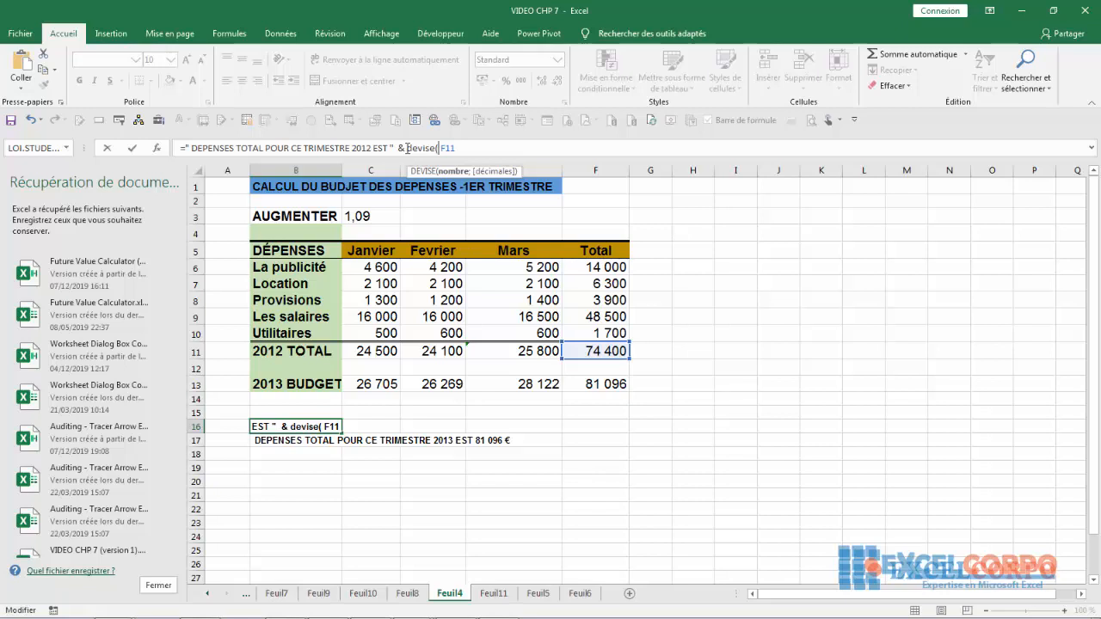
pyautogui.press('Delete')
pyautogui.write(';1')
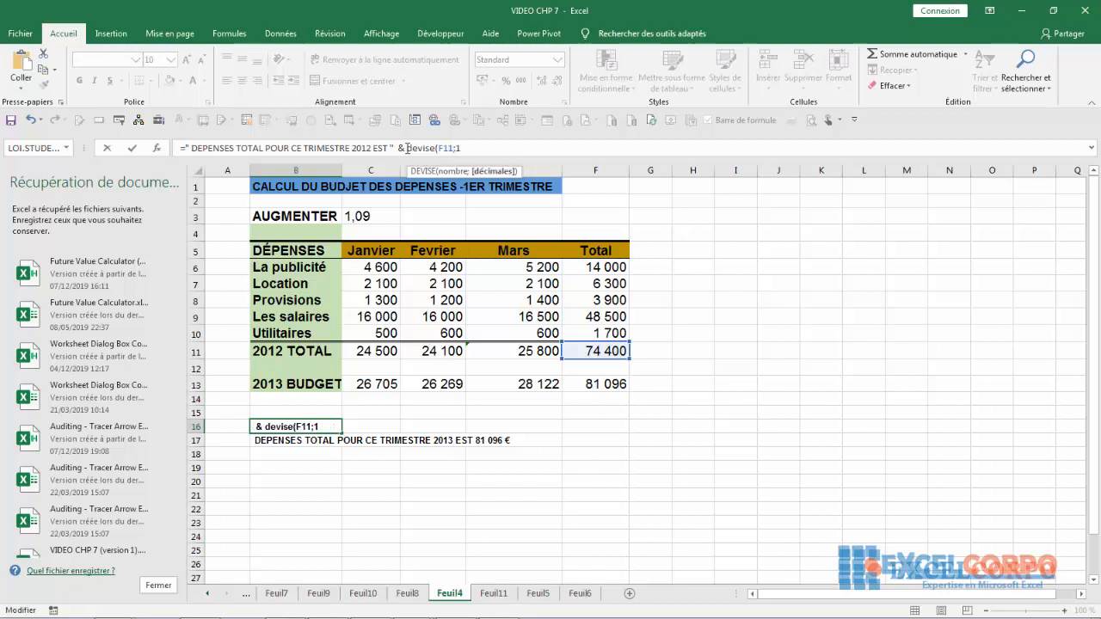
pyautogui.write(')')
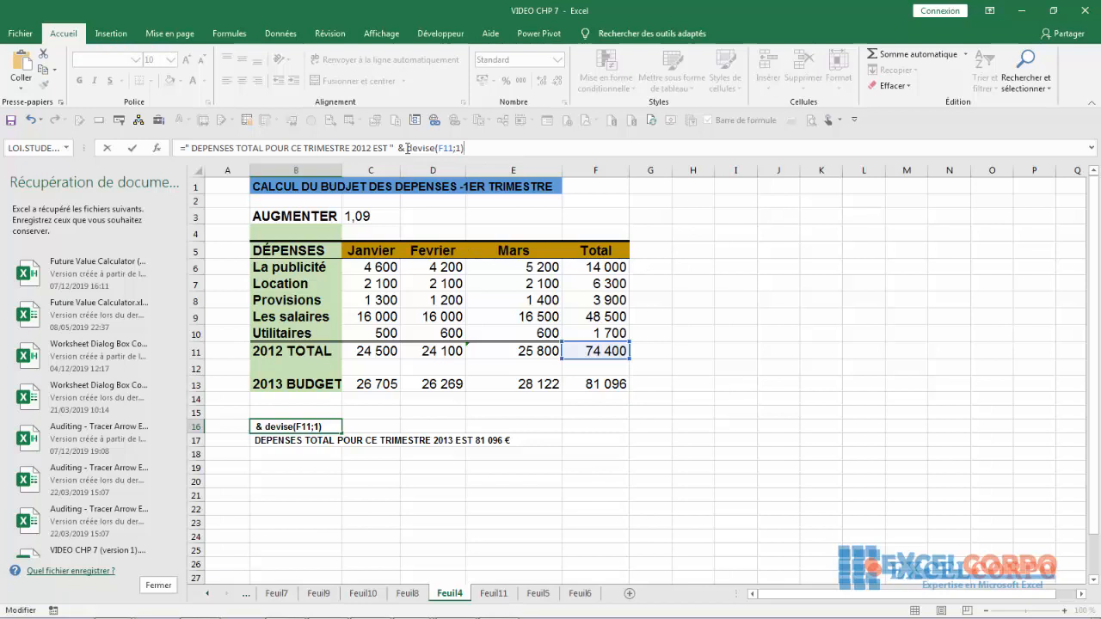
pyautogui.press('Return')
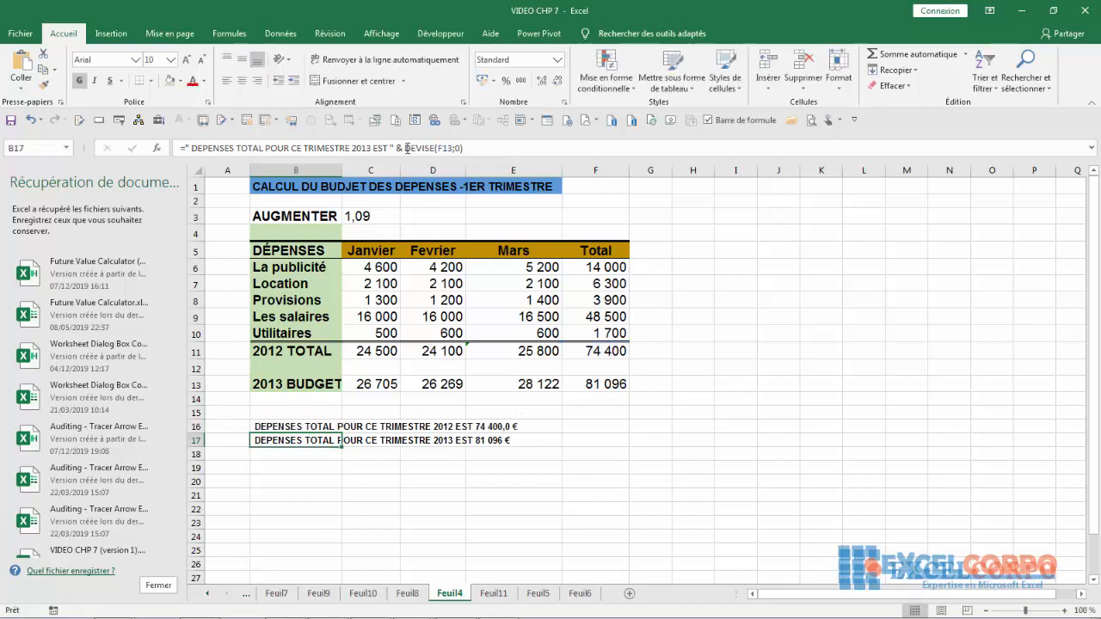
# Set the decimals argument of DEVISE in cell B16 to 3, and widen column B slightly to fit its labels.
pyautogui.click(273, 428)
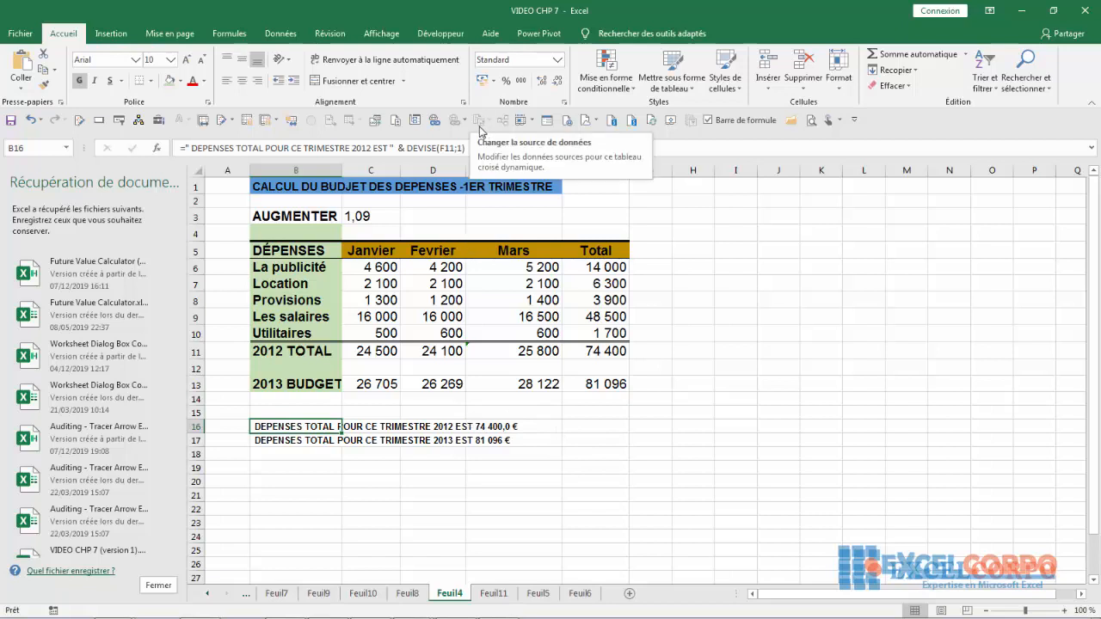
pyautogui.click(464, 147)
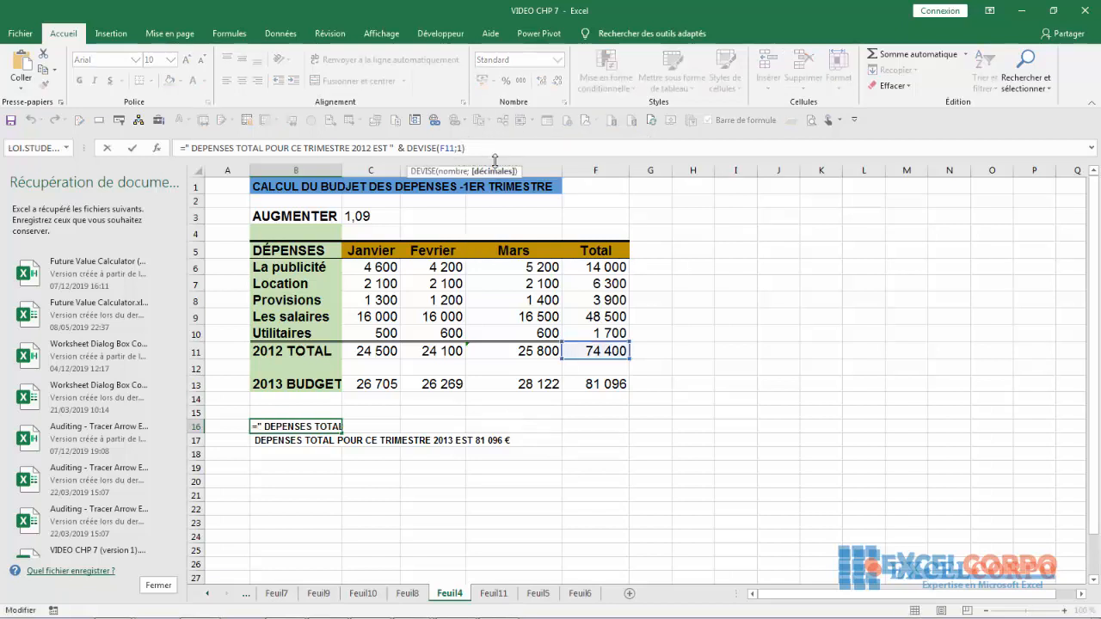
pyautogui.press('Left')
pyautogui.press('BackSpace')
pyautogui.write('3')
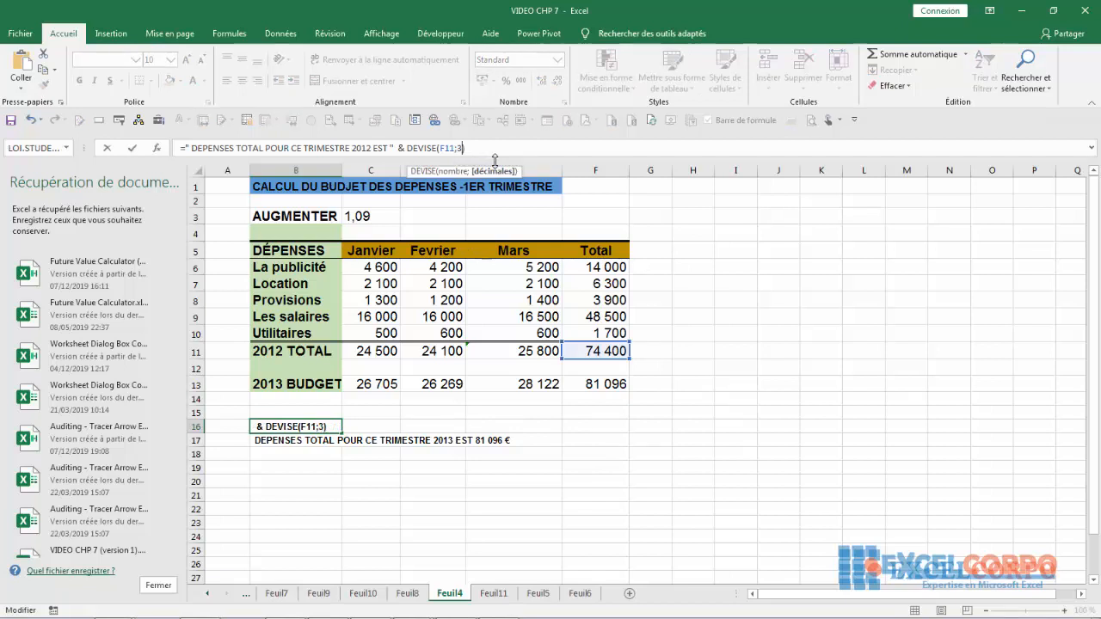
pyautogui.press('Return')
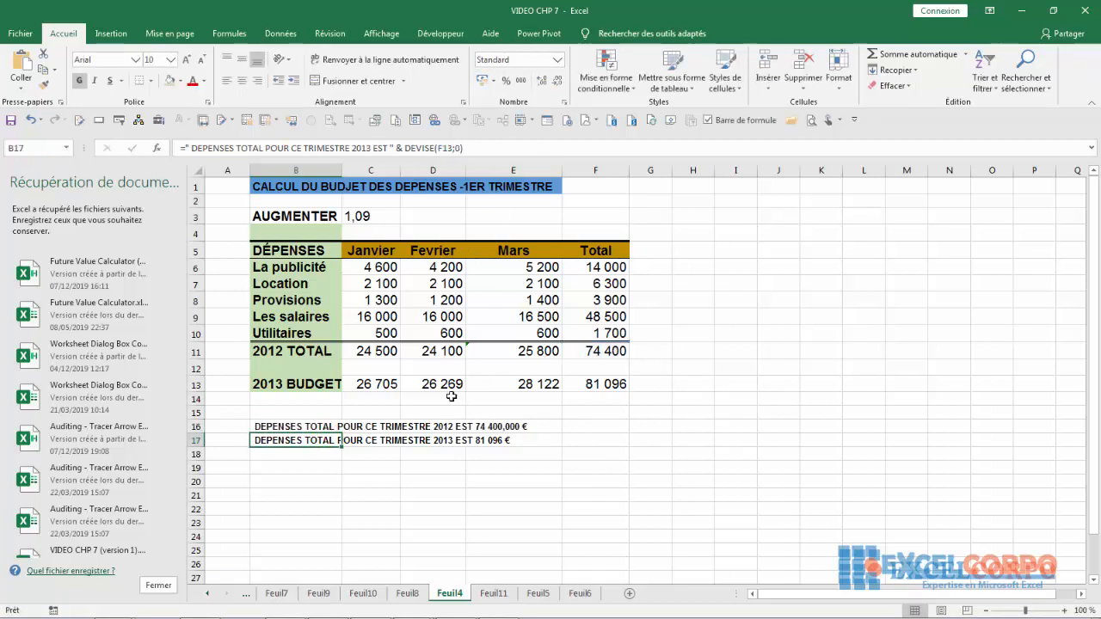
pyautogui.click(284, 423)
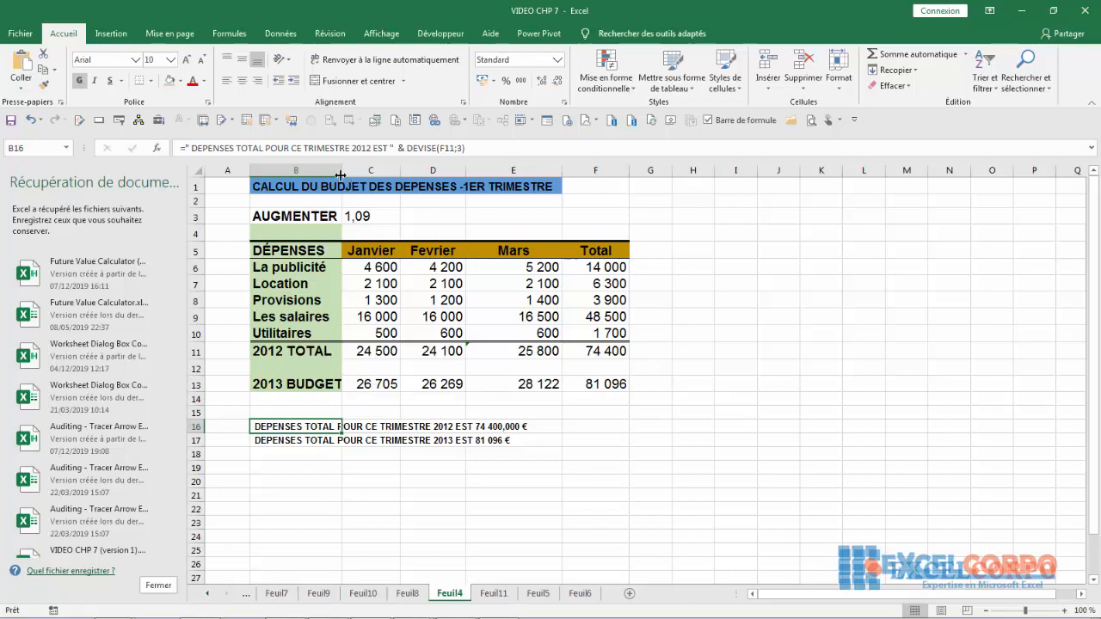
pyautogui.moveTo(342, 175); pyautogui.dragTo(349, 175)
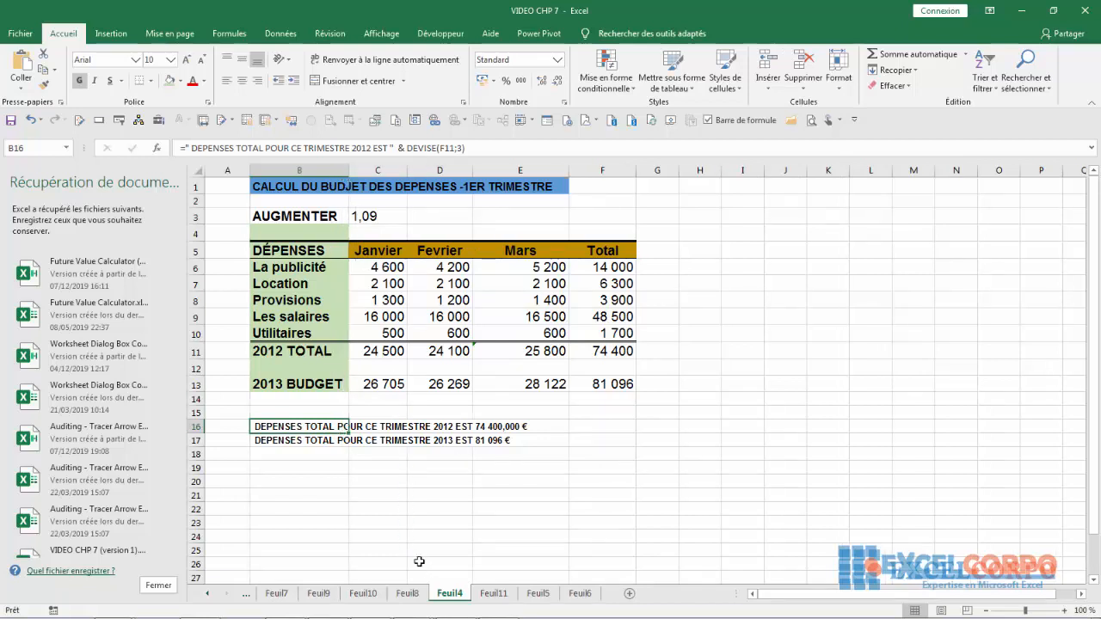
# Browse the functions in the Texte category for a formula in cell C19, and select CTXT to read its description.
pyautogui.click(359, 469)
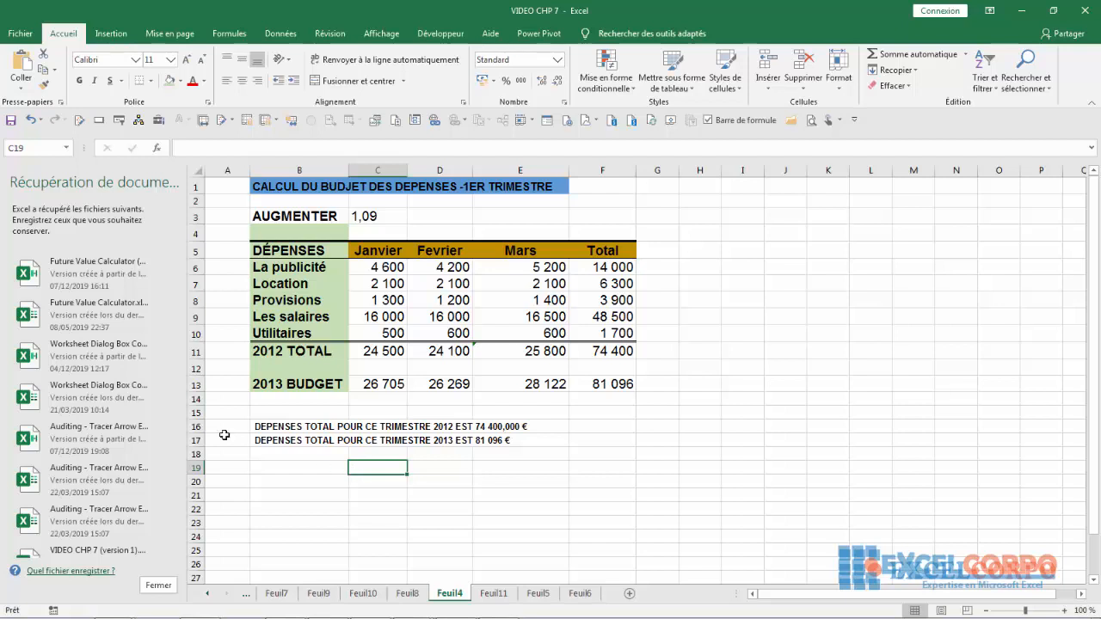
pyautogui.click(156, 152)
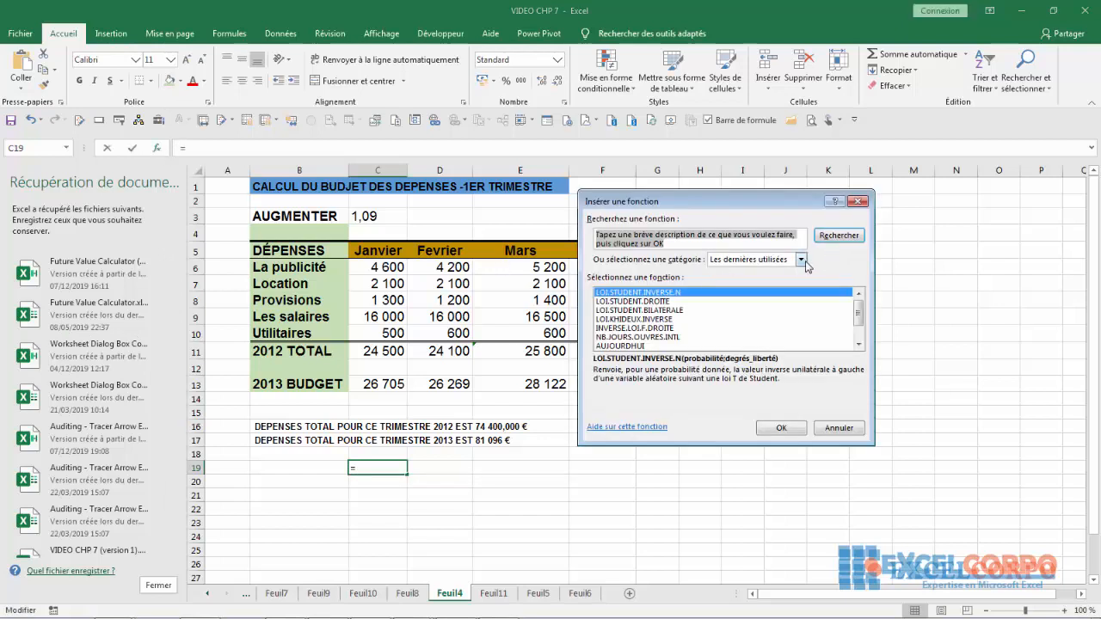
pyautogui.click(806, 262)
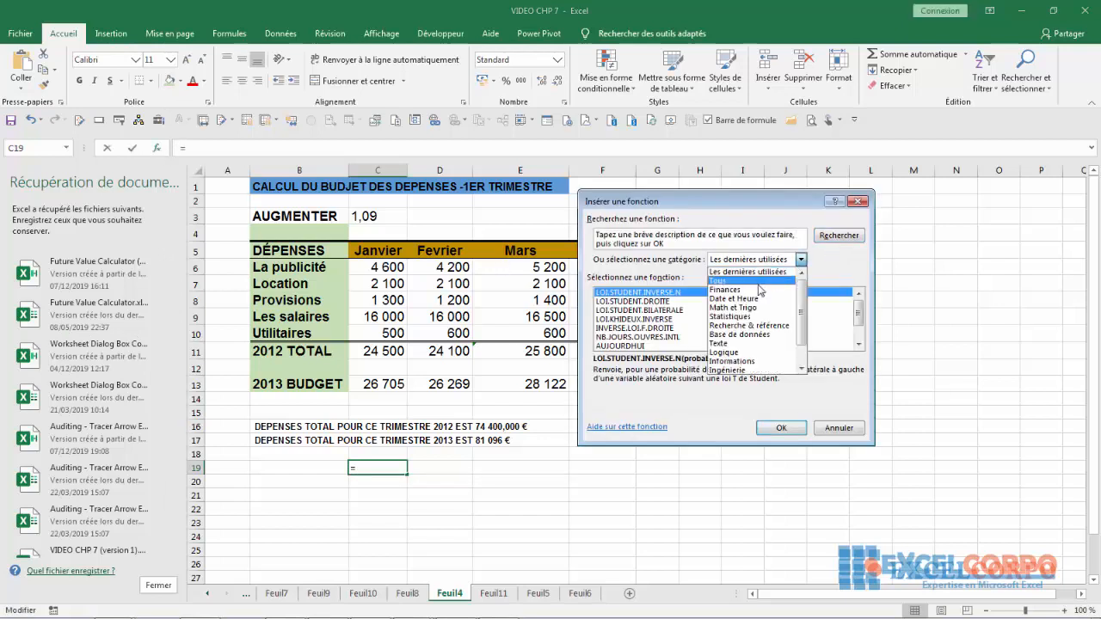
pyautogui.click(739, 343)
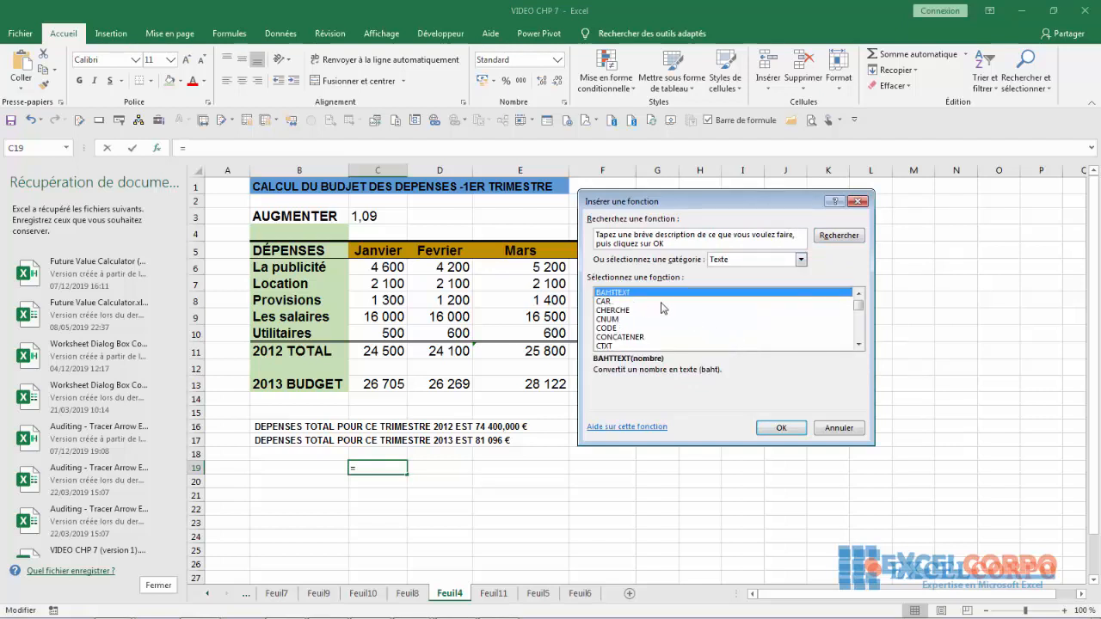
pyautogui.click(858, 344)
pyautogui.click(857, 344)
pyautogui.click(857, 344)
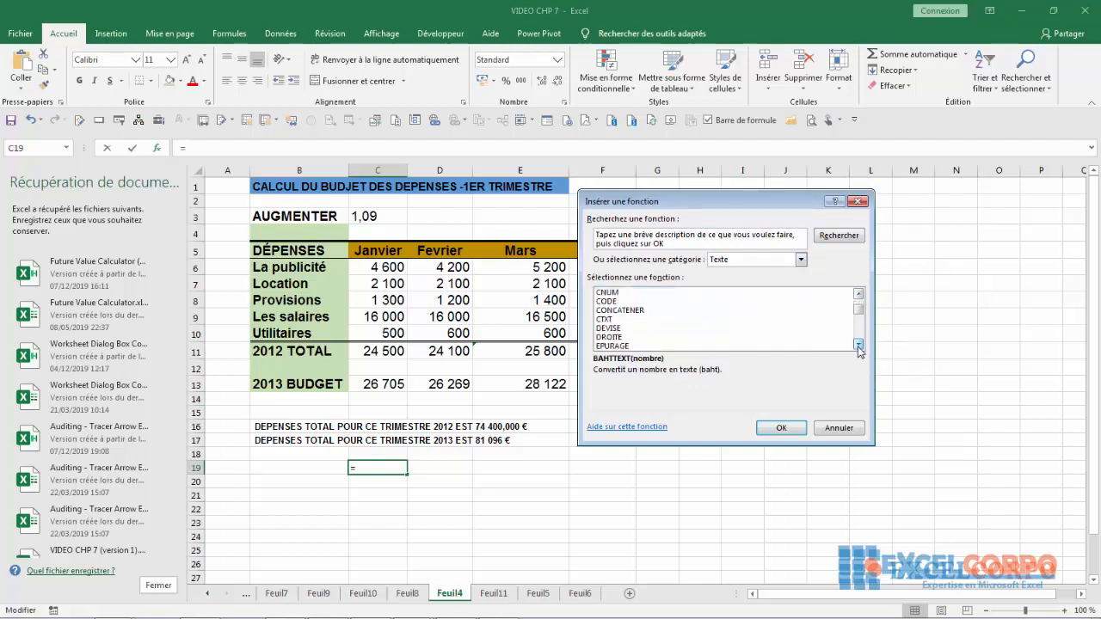
pyautogui.click(858, 344)
pyautogui.click(858, 344)
pyautogui.click(857, 344)
pyautogui.click(857, 344)
pyautogui.click(858, 344)
pyautogui.click(858, 344)
pyautogui.click(857, 344)
pyautogui.click(857, 344)
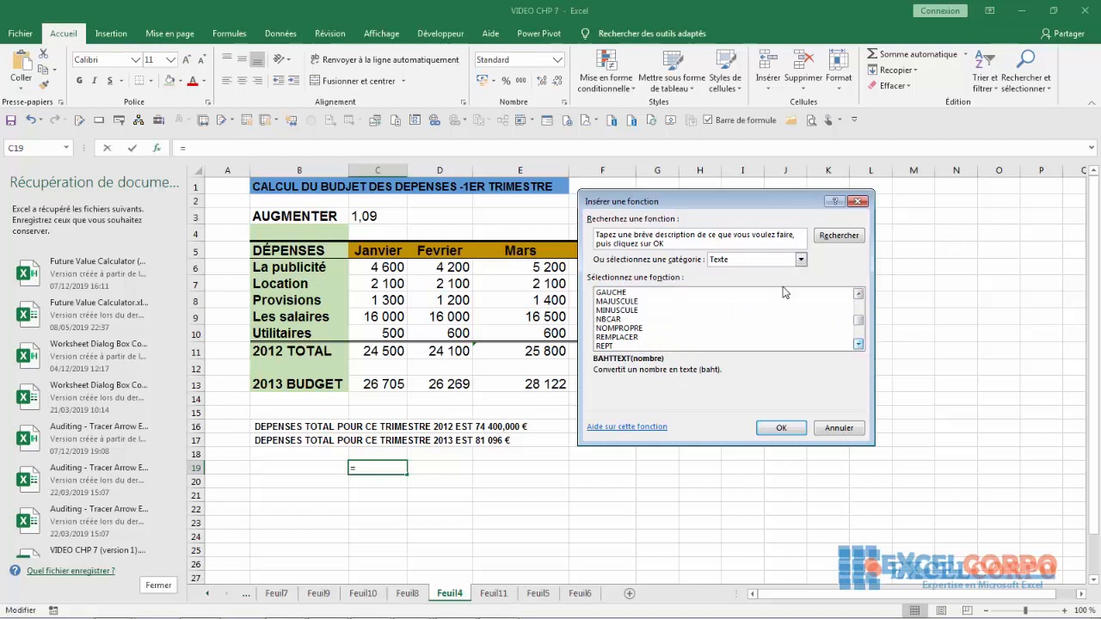
pyautogui.click(858, 293)
pyautogui.click(858, 293)
pyautogui.click(859, 293)
pyautogui.click(858, 293)
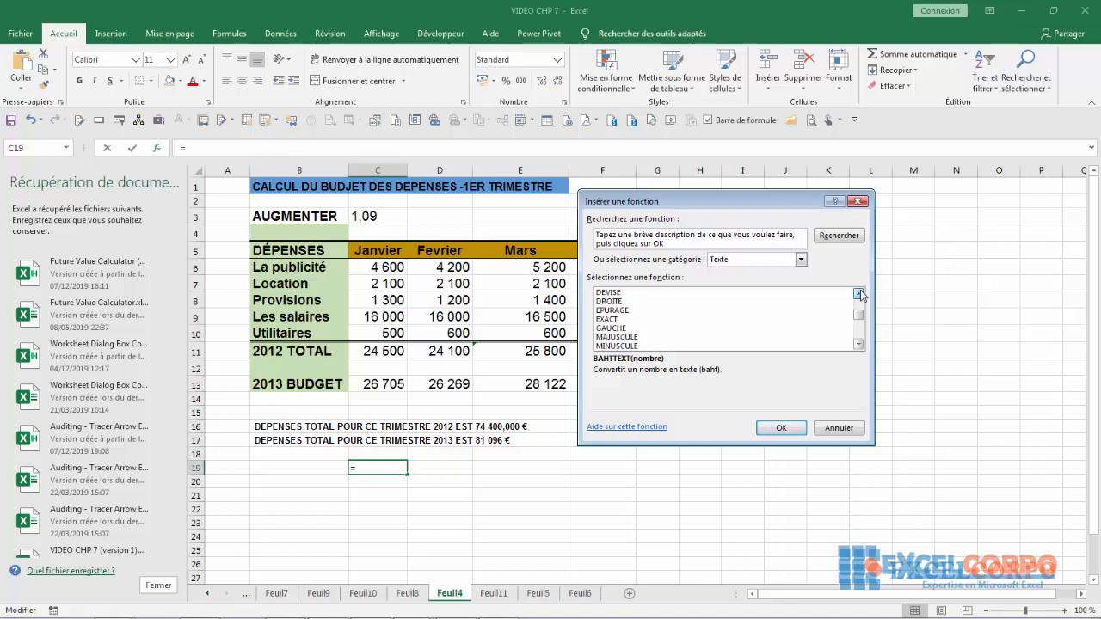
pyautogui.click(859, 294)
pyautogui.click(858, 293)
pyautogui.click(858, 293)
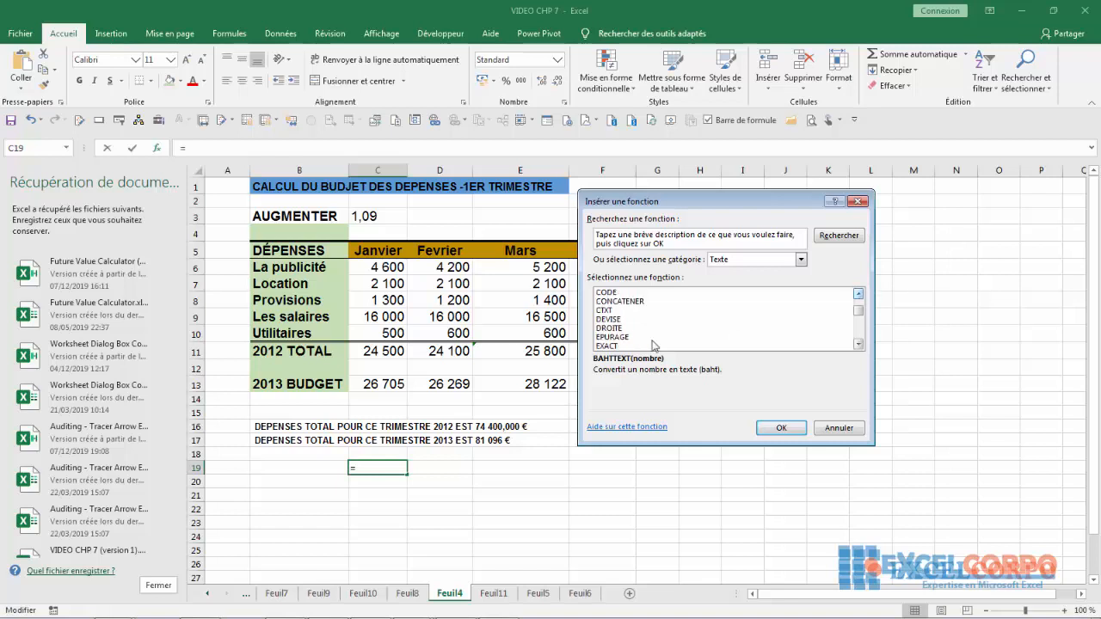
pyautogui.click(606, 311)
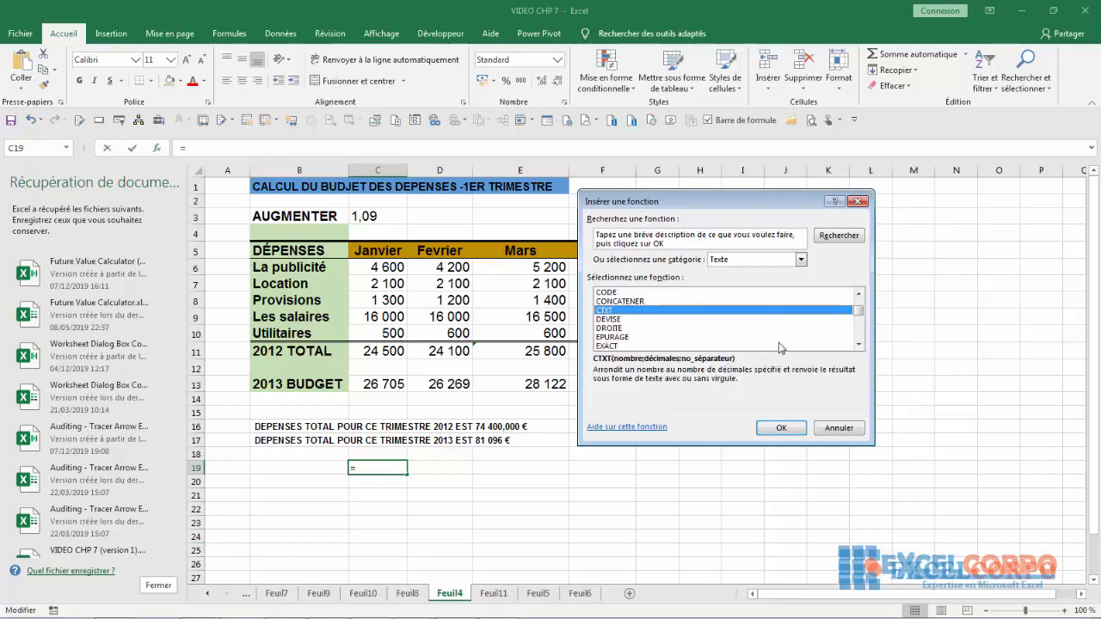
# Examine the descriptions of the CTXT function's Nombre, Décimales and No_séparateur arguments in cell C19, and discard the trial formula.
pyautogui.click(781, 427)
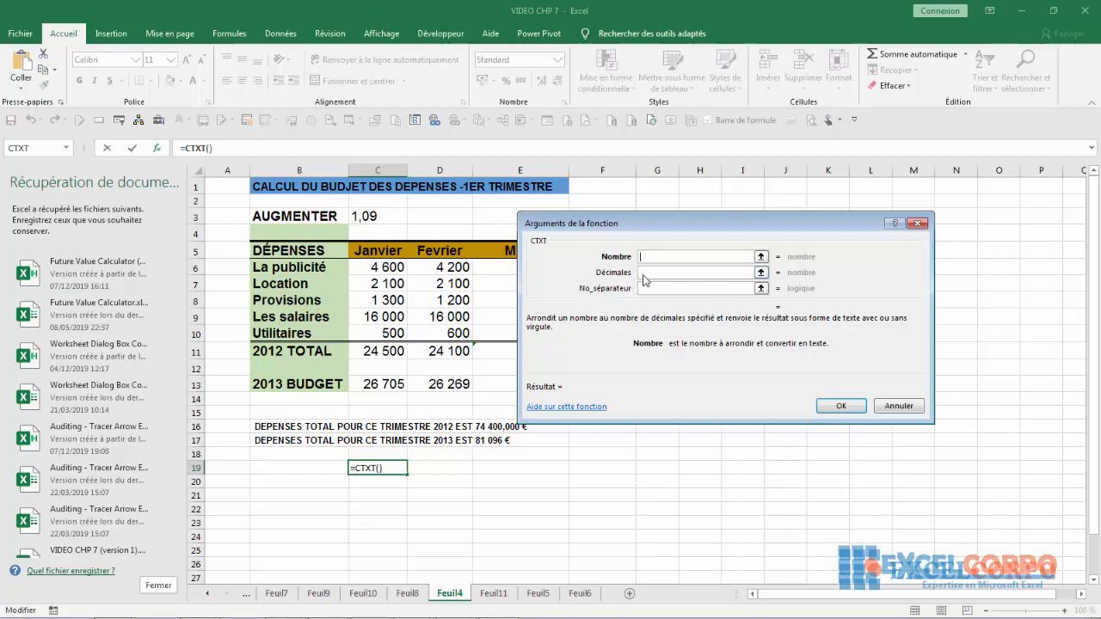
pyautogui.click(642, 272)
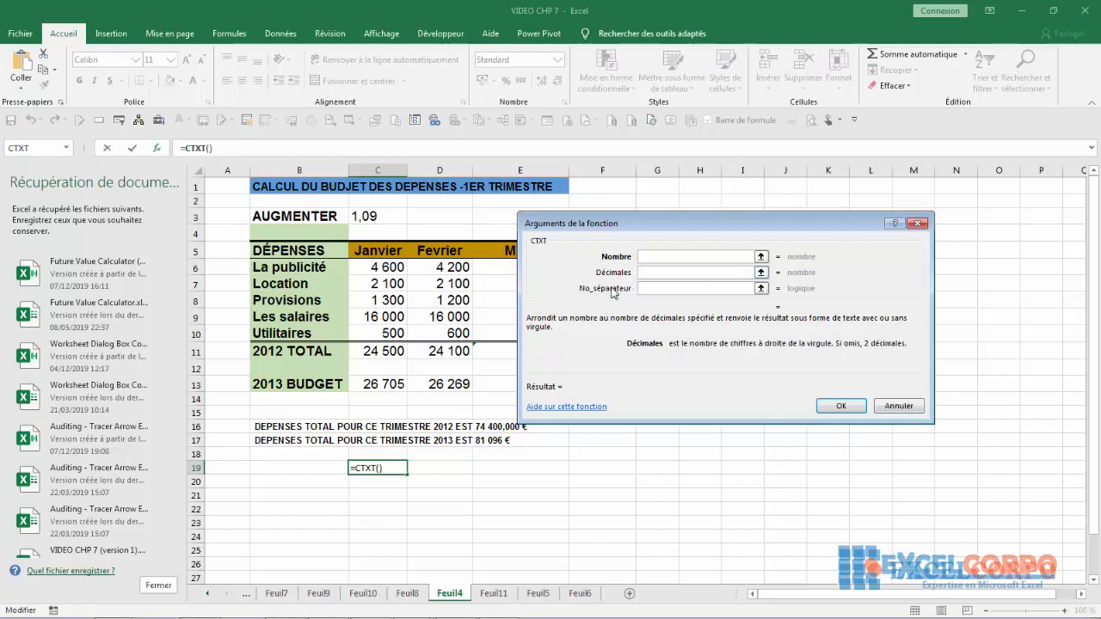
pyautogui.click(645, 289)
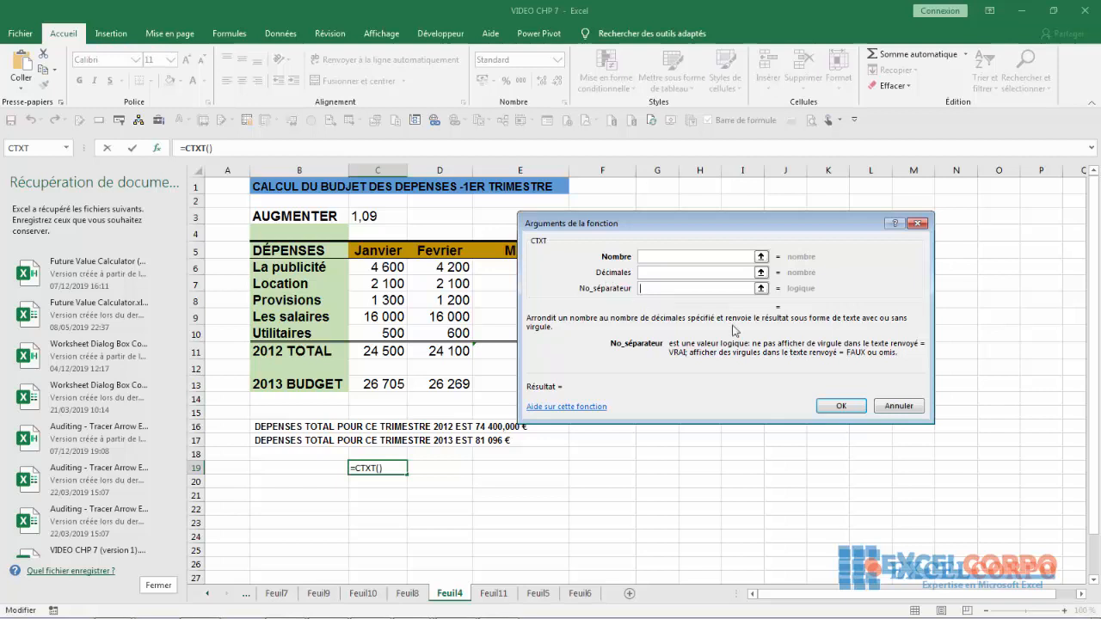
pyautogui.click(918, 223)
# Start a formula in cell B19 with the quoted text "nombre total de depenses pour le mois janvier:".
pyautogui.click(285, 467)
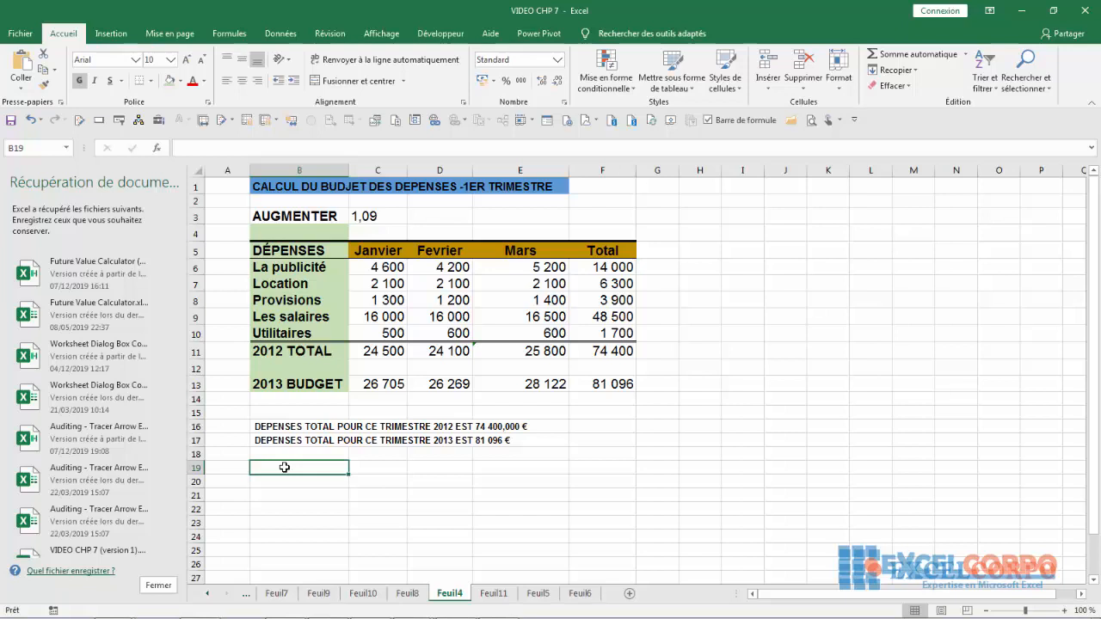
pyautogui.write('=')
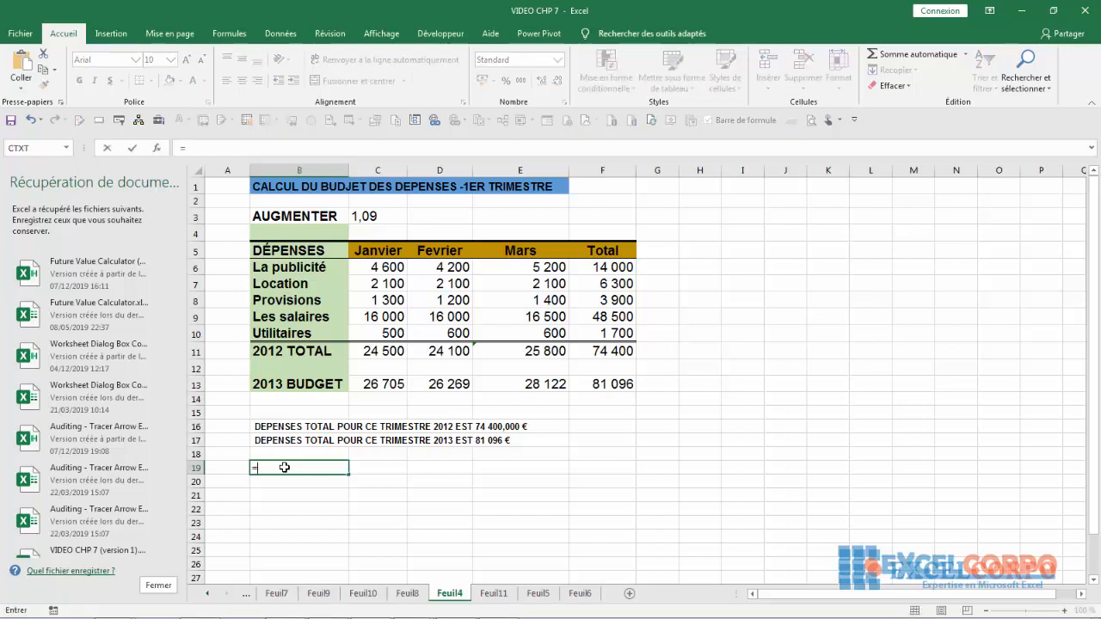
pyautogui.write('"')
pyautogui.write('nombre')
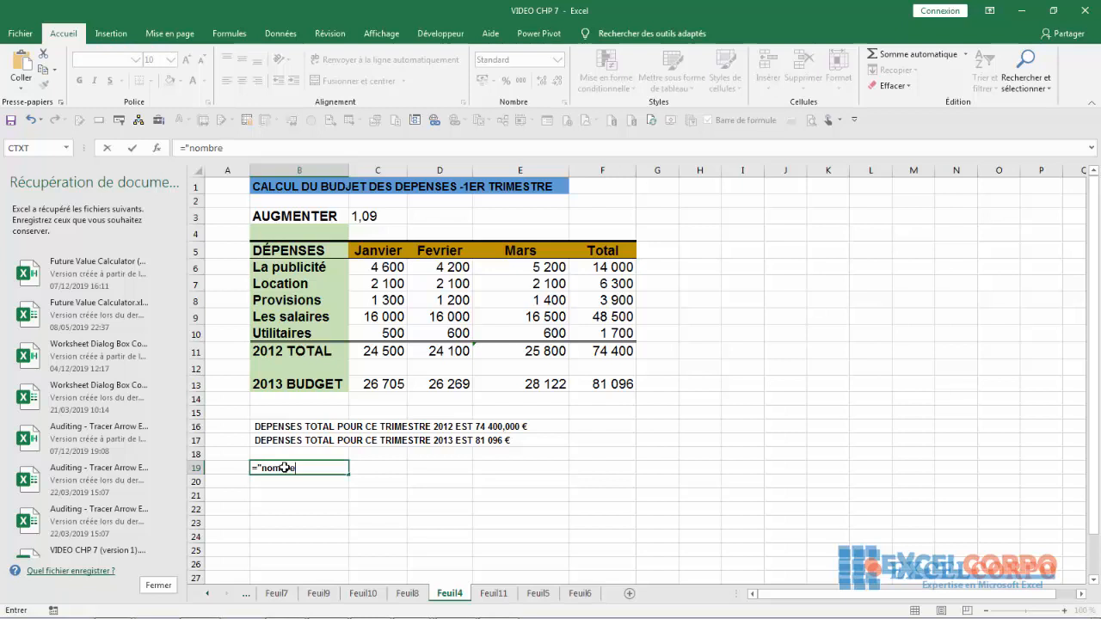
pyautogui.write(' total de depense')
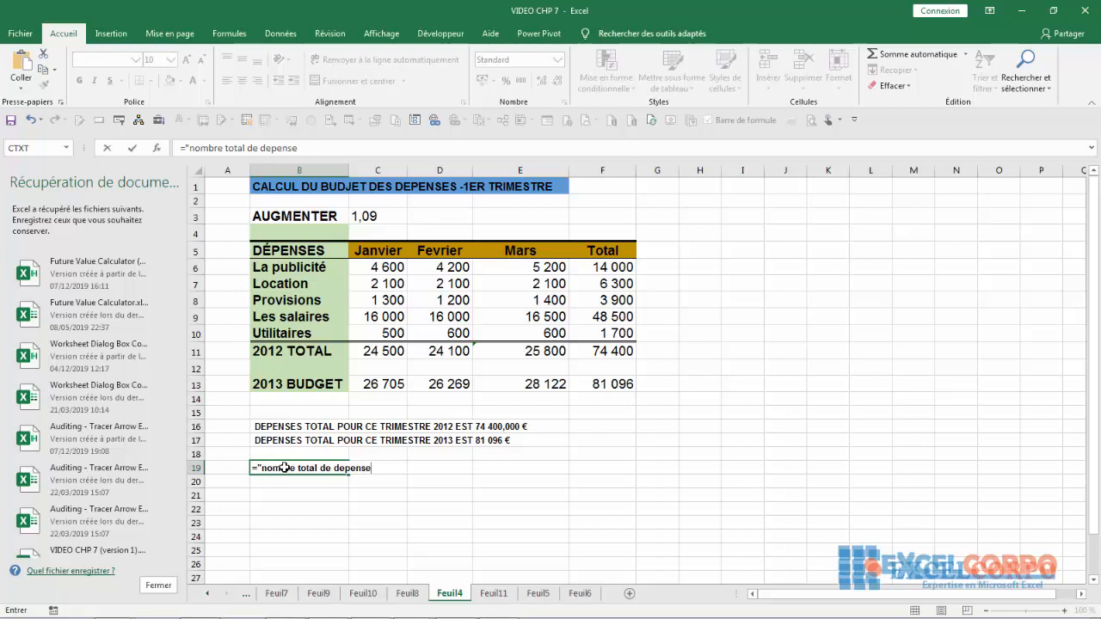
pyautogui.write('s pour le mis  de')
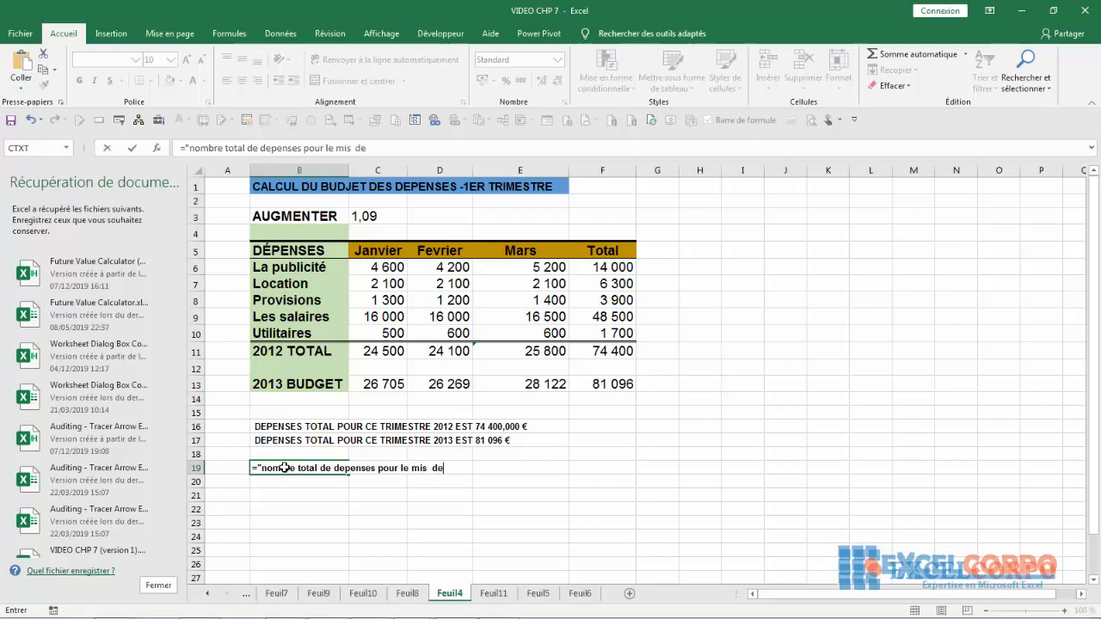
pyautogui.press('BackSpace')
pyautogui.press('BackSpace')
pyautogui.press('BackSpace')
pyautogui.press('BackSpace')
pyautogui.press('BackSpace')
pyautogui.press('BackSpace')
pyautogui.press('BackSpace')
pyautogui.write('ois janvier:')
pyautogui.write('"')
# Append & CTXT(SOMME(C6:C10);0;FAUX) to the text in cell B19 to complete the January sentence formula.
pyautogui.write('& ct')
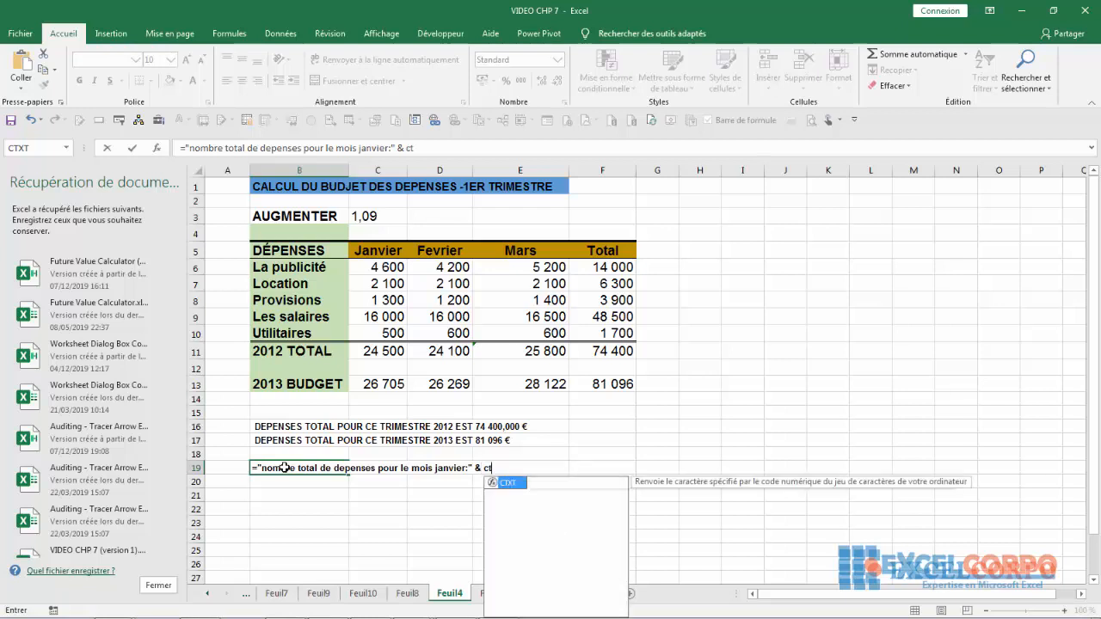
pyautogui.doubleClick(515, 483)
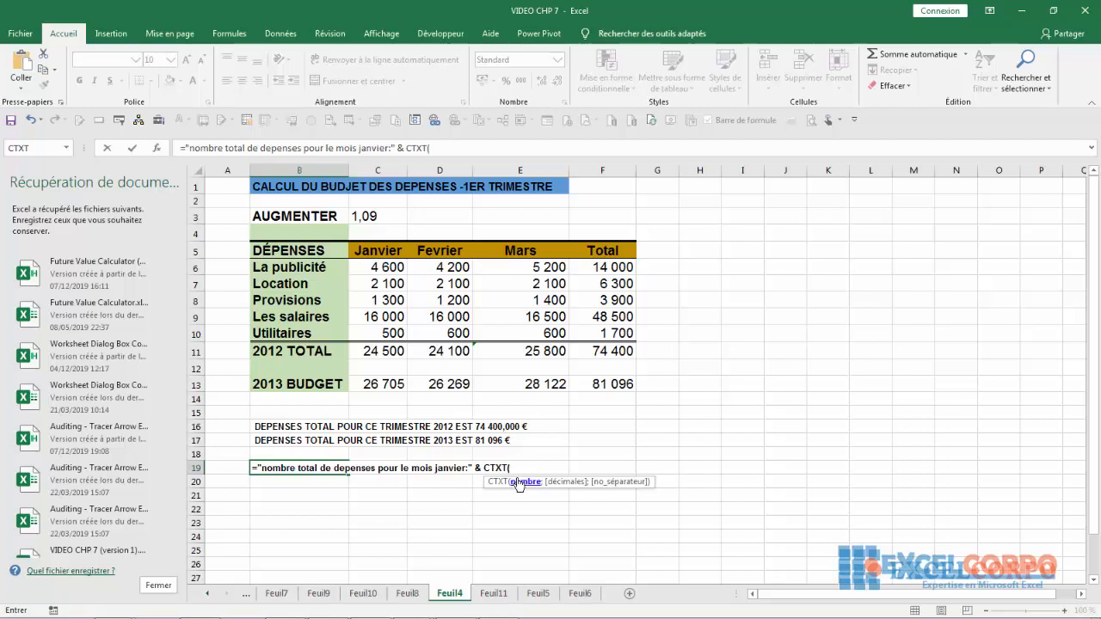
pyautogui.write('somm')
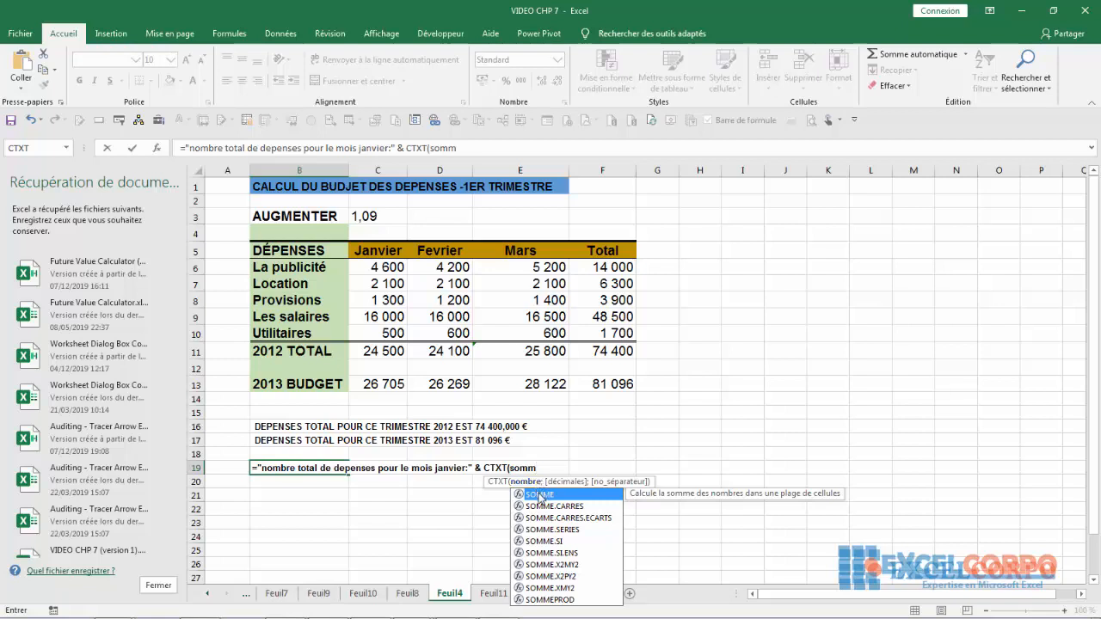
pyautogui.doubleClick(540, 496)
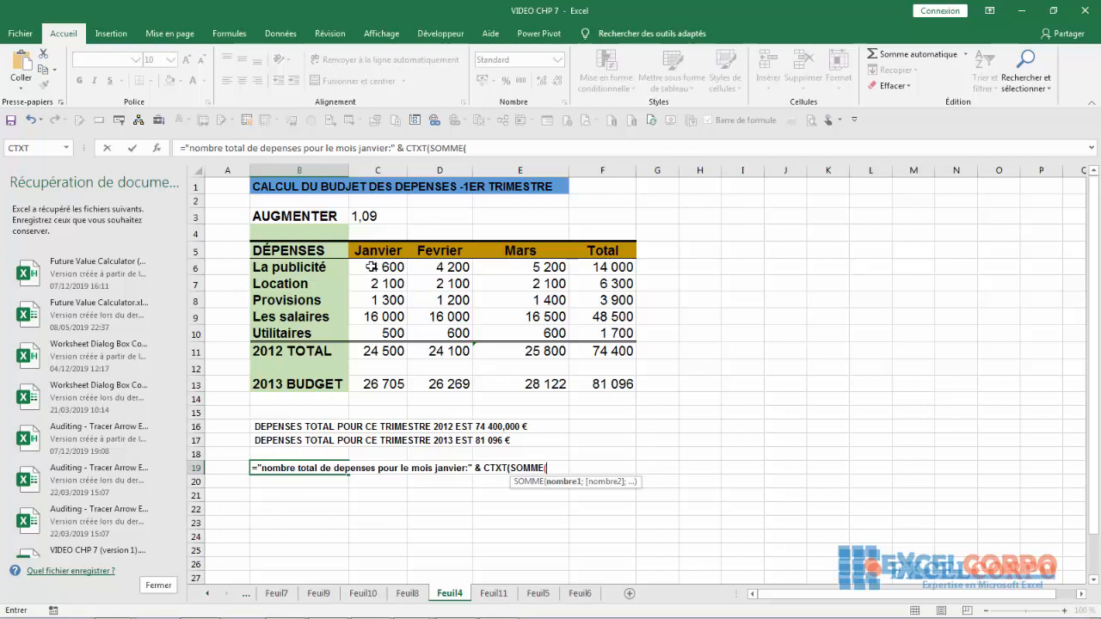
pyautogui.moveTo(377, 267); pyautogui.dragTo(390, 334)
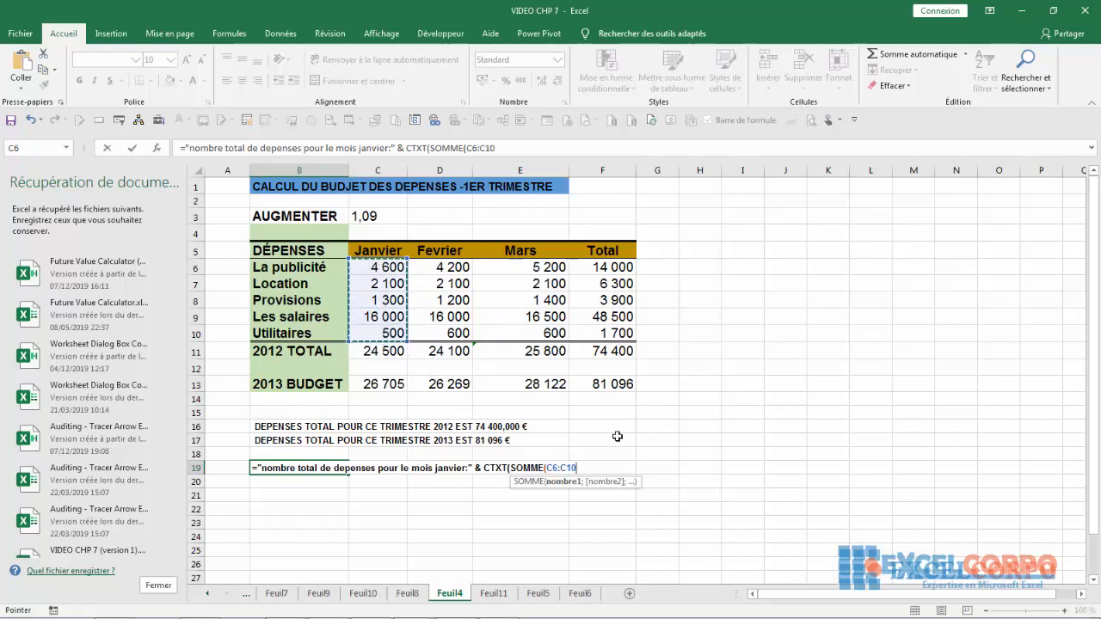
pyautogui.write(')')
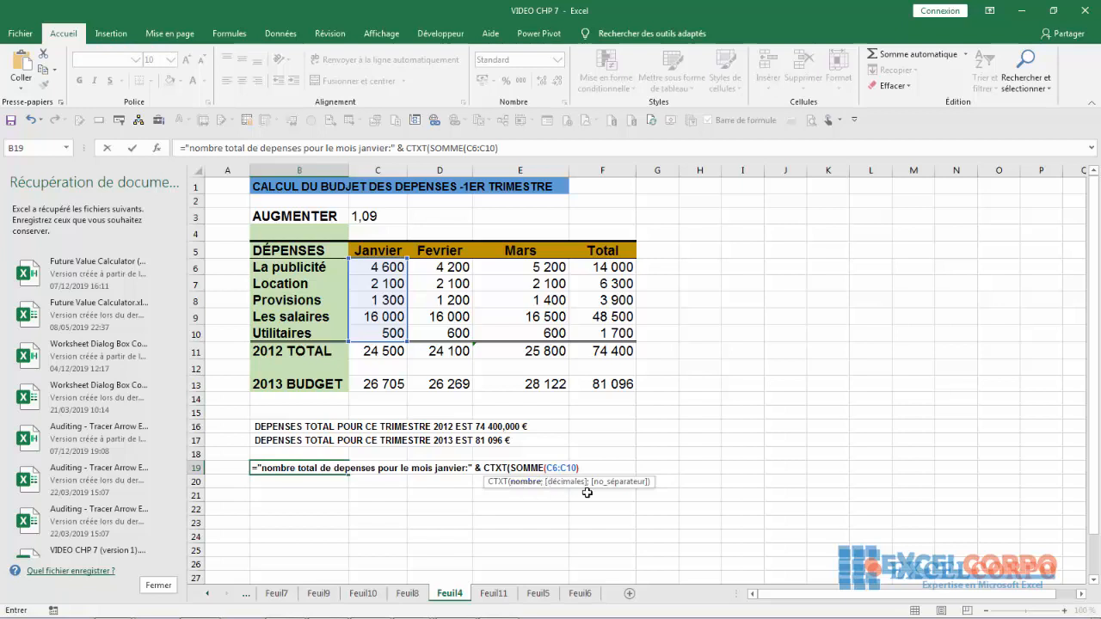
pyautogui.write(';0')
pyautogui.write(';')
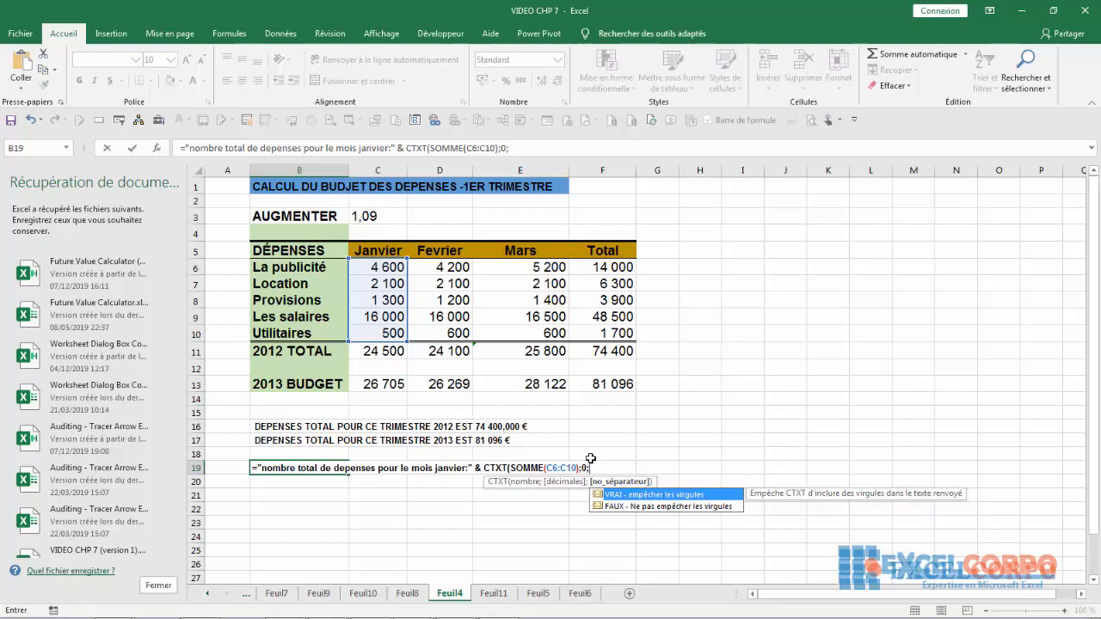
pyautogui.write('faux)')
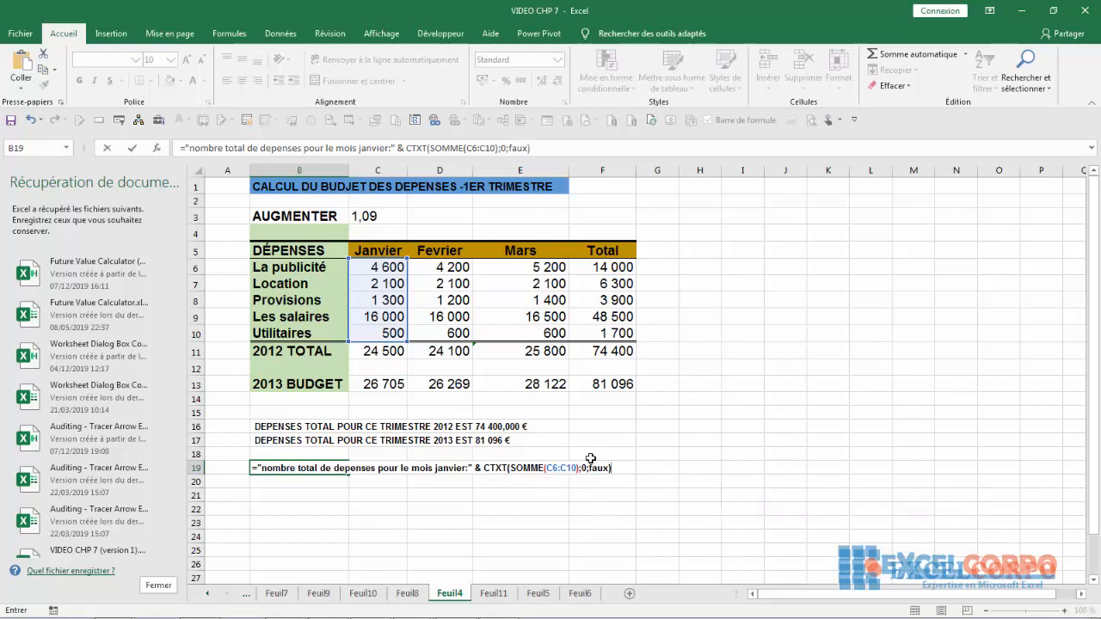
pyautogui.press('Return')
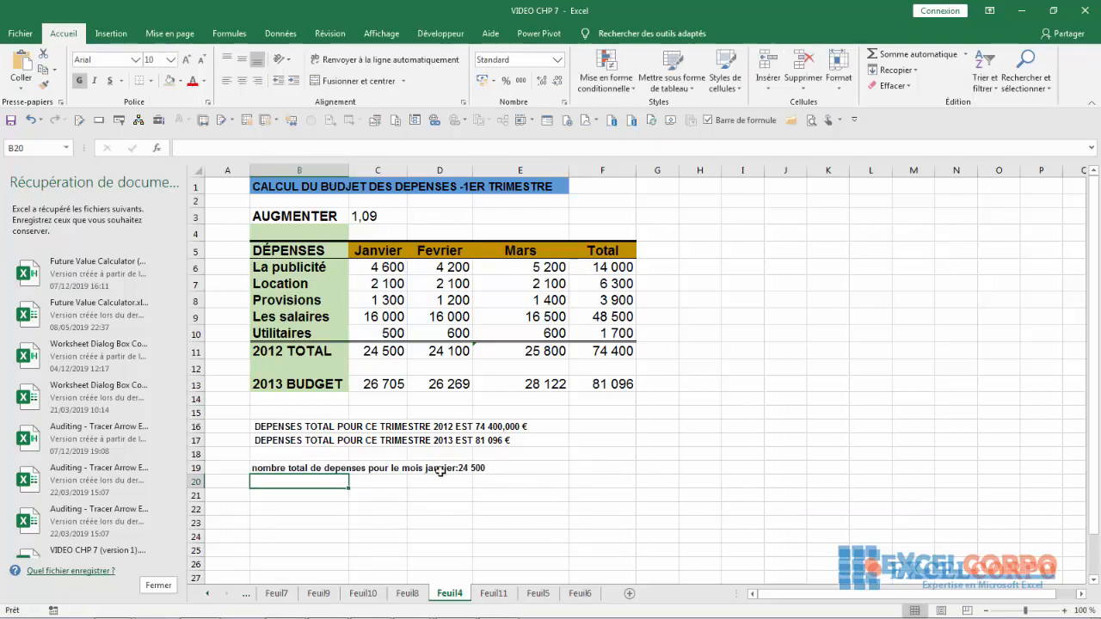
# Set the decimals argument of CTXT in cell B19 to 4.
pyautogui.click(272, 468)
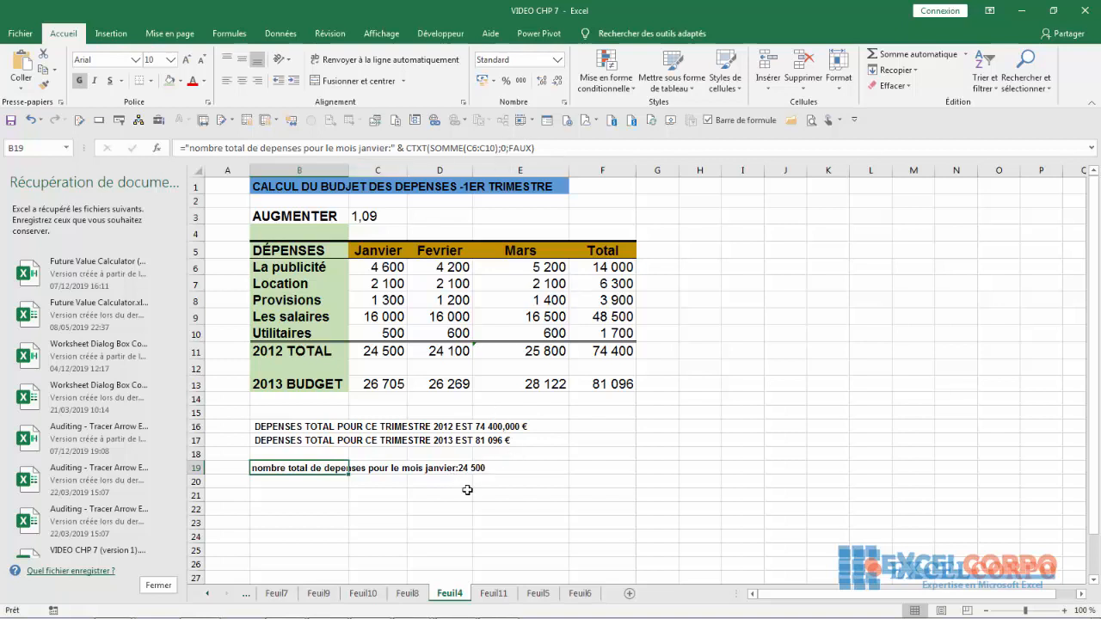
pyautogui.click(507, 150)
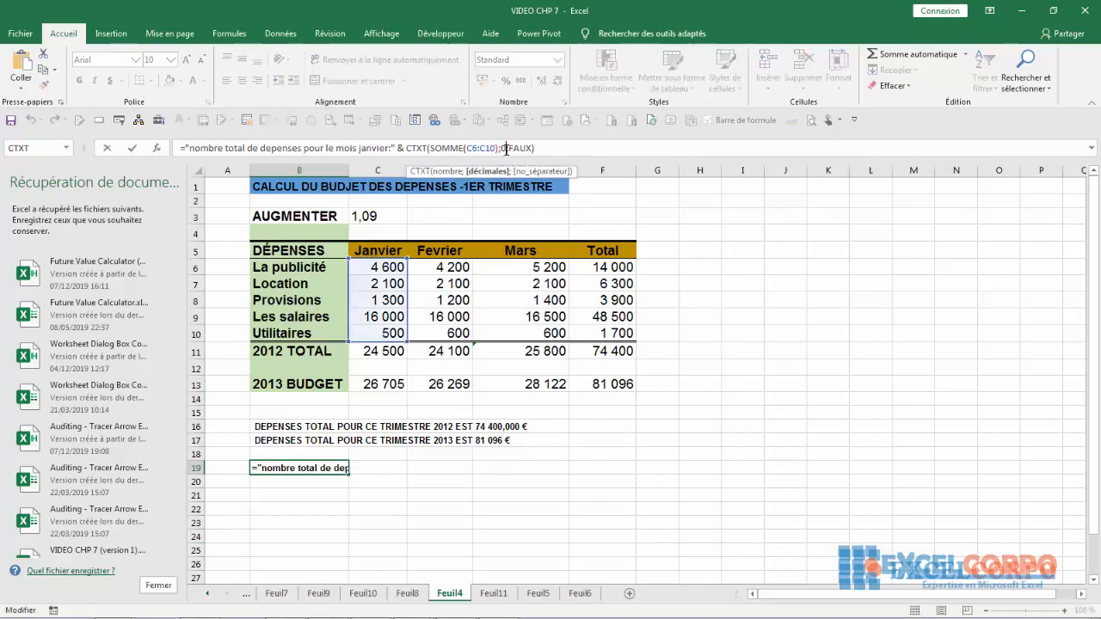
pyautogui.press('BackSpace')
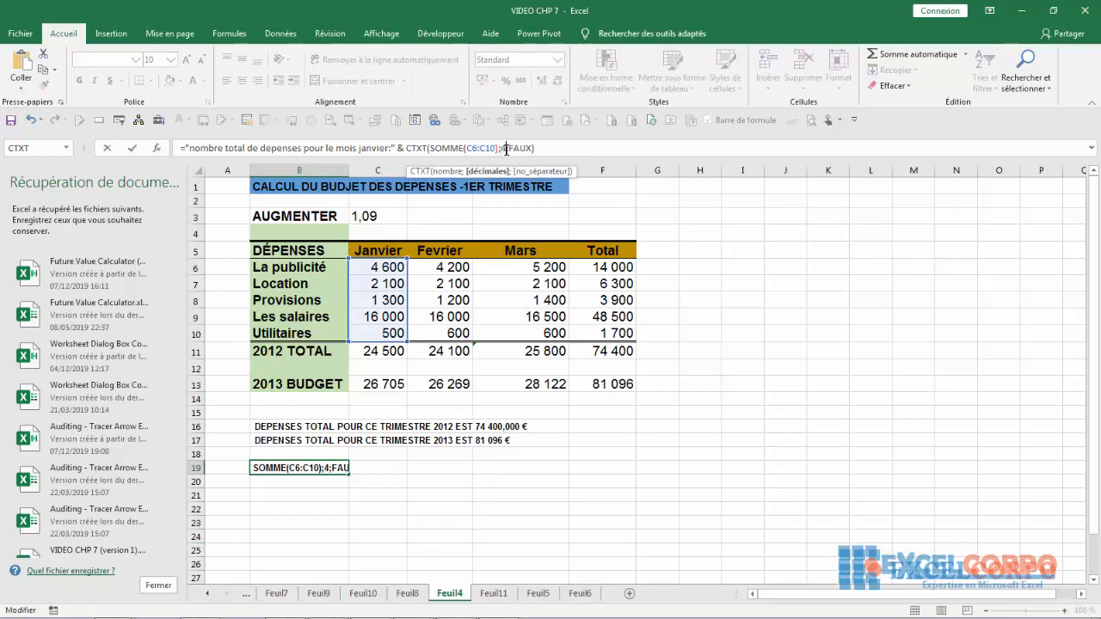
pyautogui.press('Return')
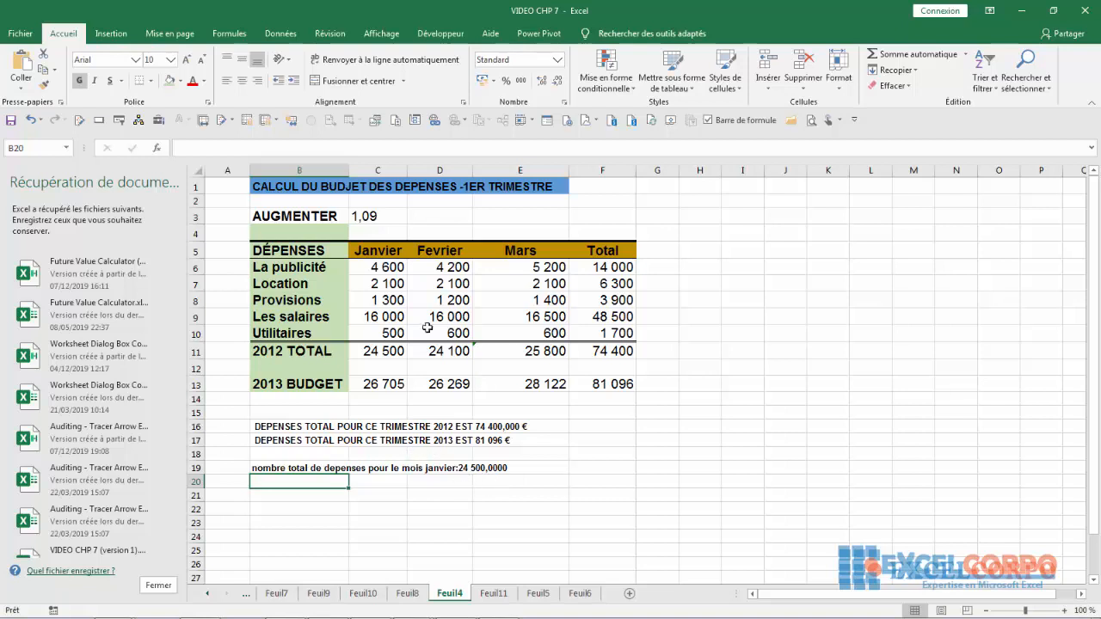
# Change the No_séparateur argument of CTXT in cell B19 to VRAI.
pyautogui.click(295, 468)
pyautogui.click(532, 150)
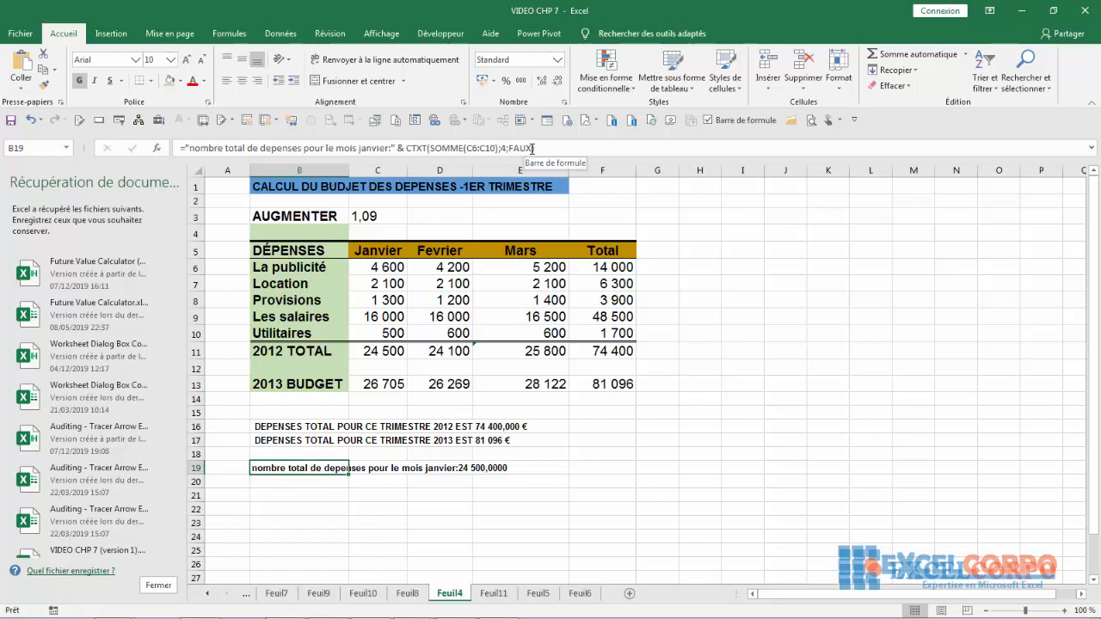
pyautogui.press('BackSpace')
pyautogui.press('BackSpace')
pyautogui.press('BackSpace')
pyautogui.press('BackSpace')
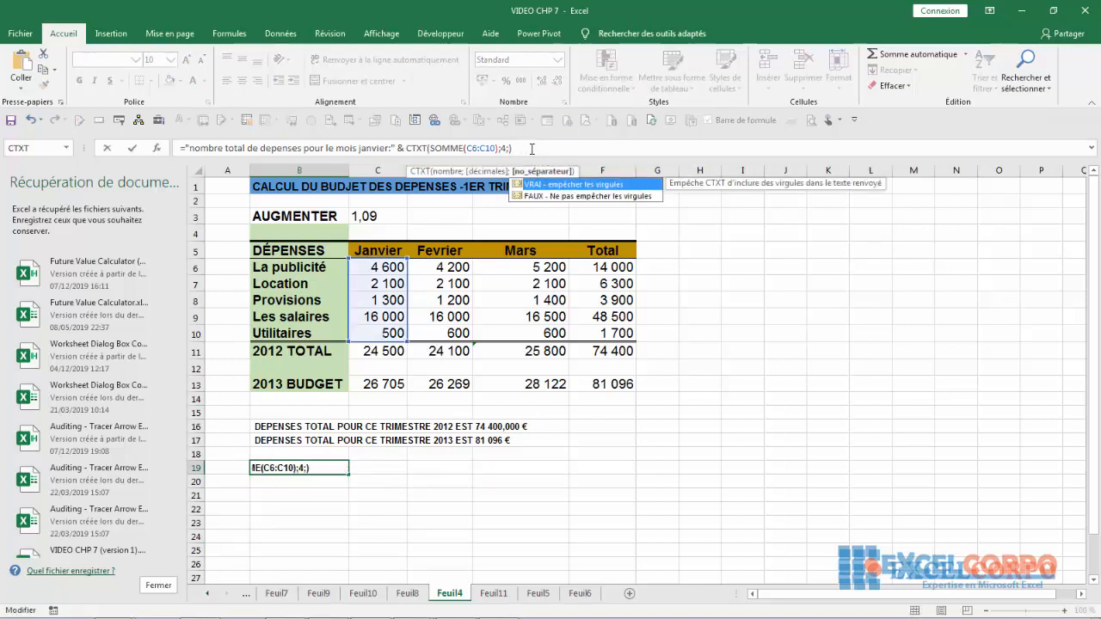
pyautogui.write('vrai')
pyautogui.press('Return')
# Set the decimals argument of CTXT in cell B19 to 0, and select cell B21.
pyautogui.press('Up')
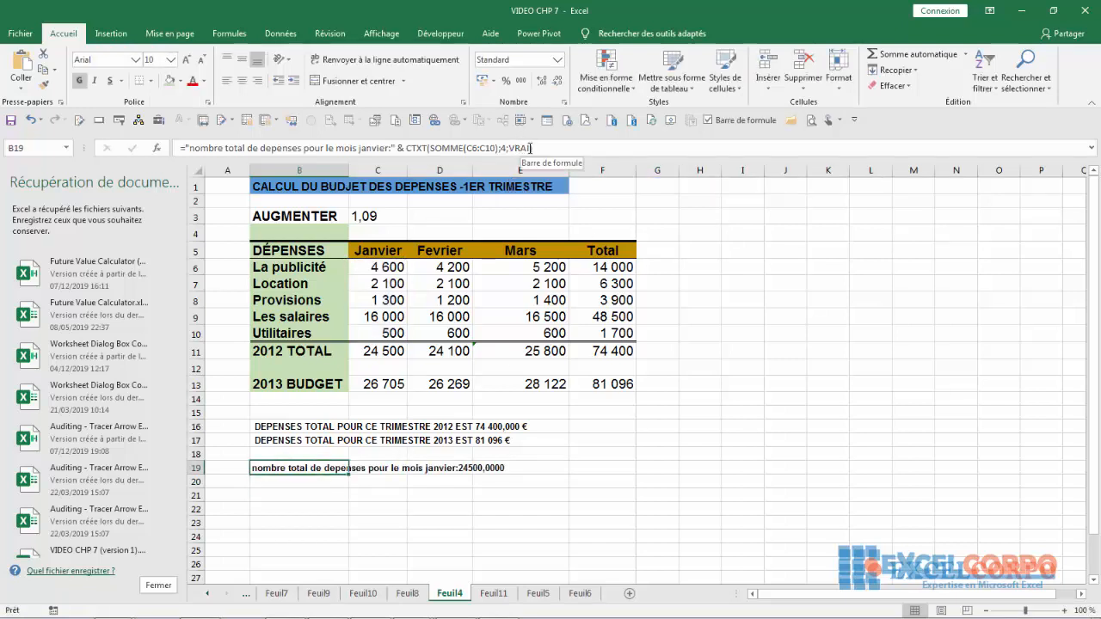
pyautogui.click(528, 148)
pyautogui.click(507, 148)
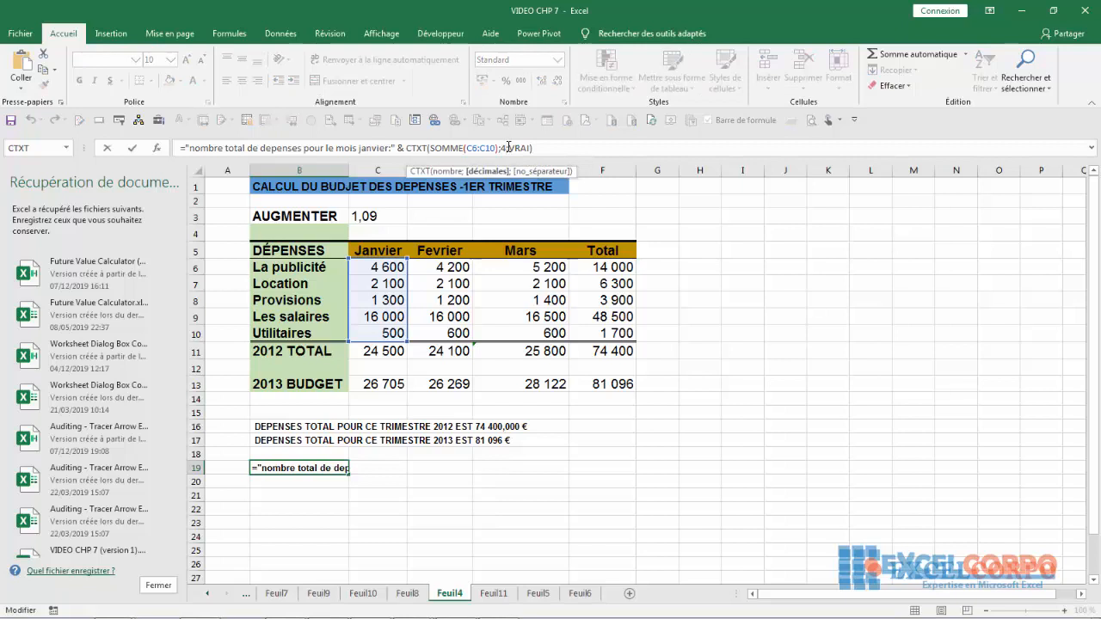
pyautogui.press('BackSpace')
pyautogui.write('0')
pyautogui.press('Return')
pyautogui.click(302, 500)
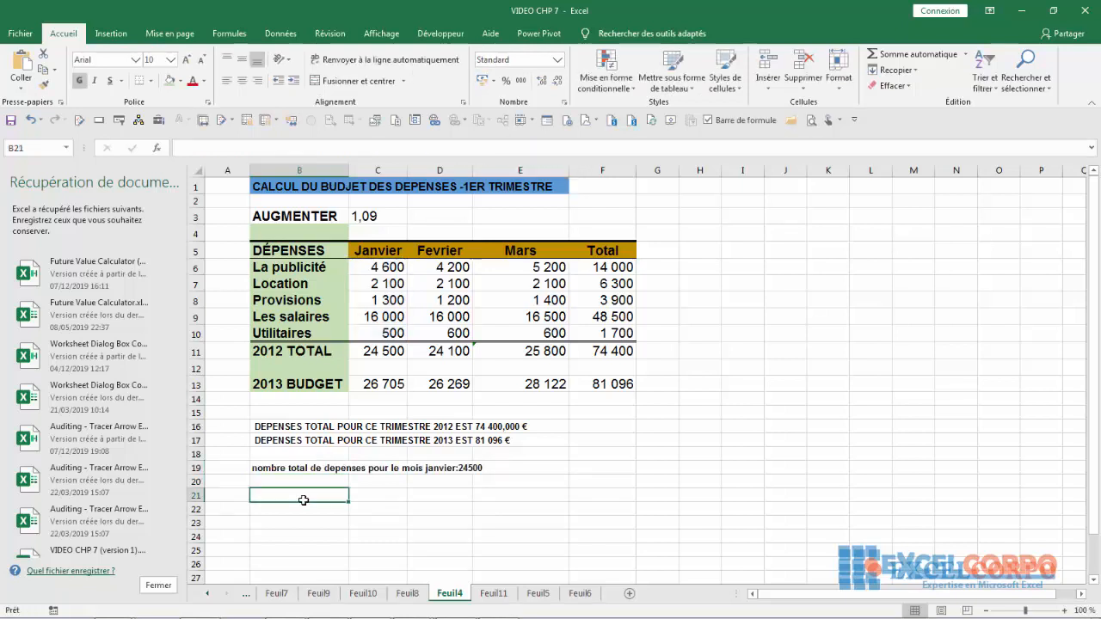
# Review the CTXT formula in B19, look up the TEXTE function's Valeur and Format_texte arguments from cell F19, and cancel the insertion.
pyautogui.click(255, 471)
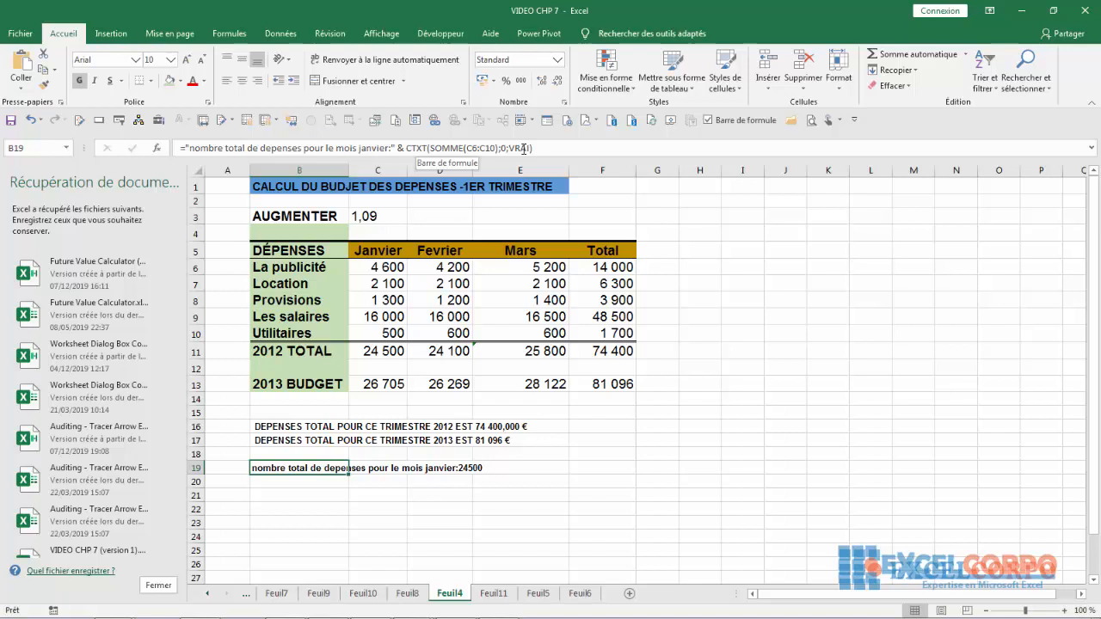
pyautogui.click(592, 470)
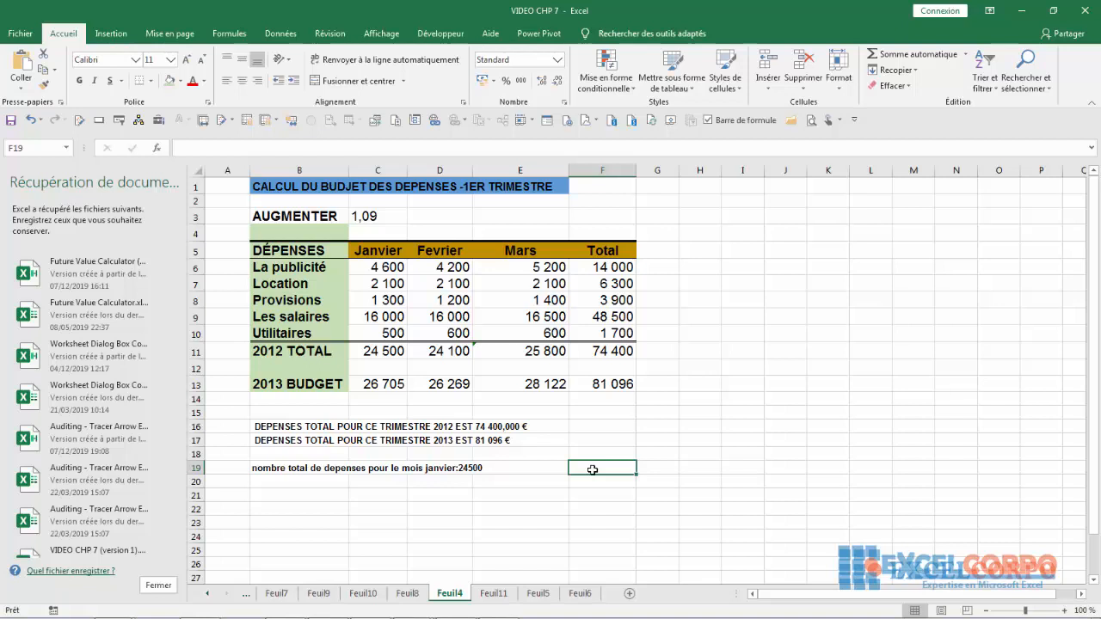
pyautogui.click(157, 150)
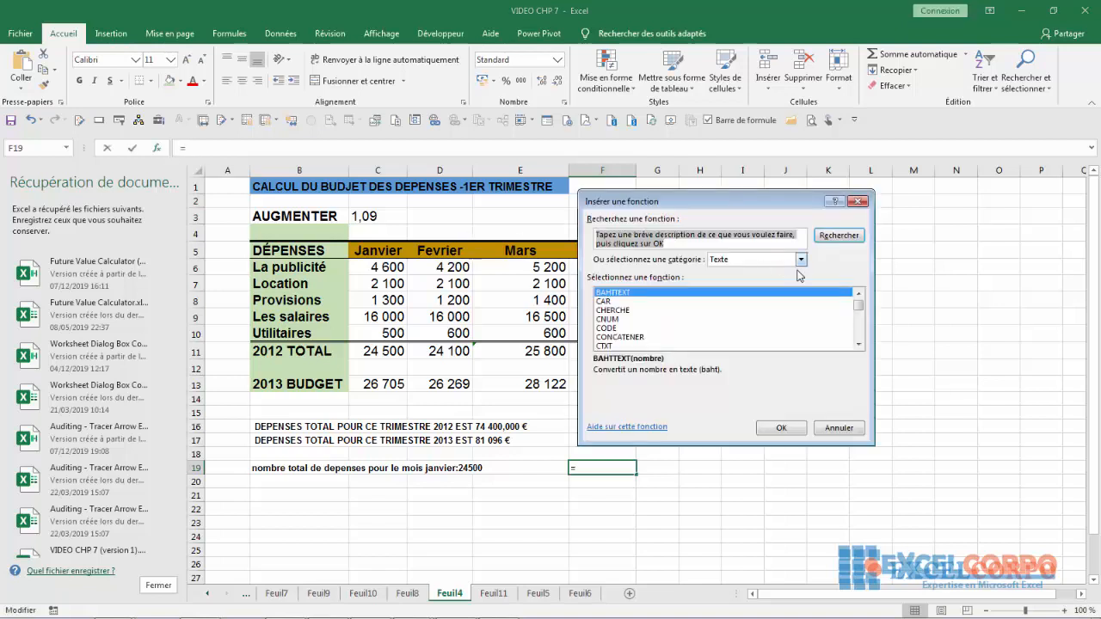
pyautogui.scroll(-7, 799, 307)
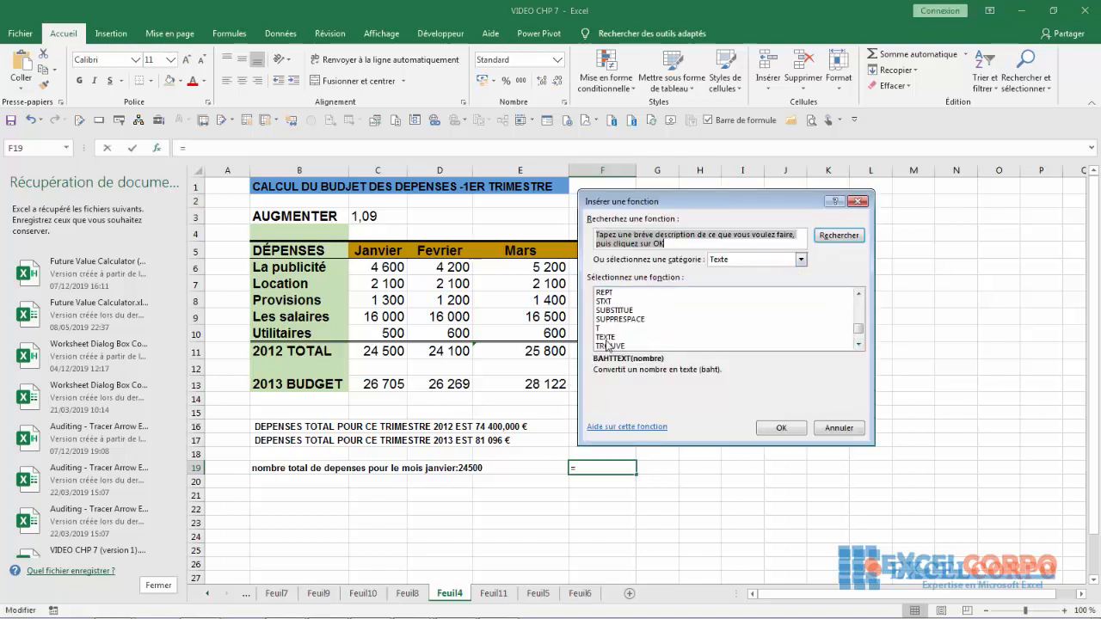
pyautogui.click(606, 337)
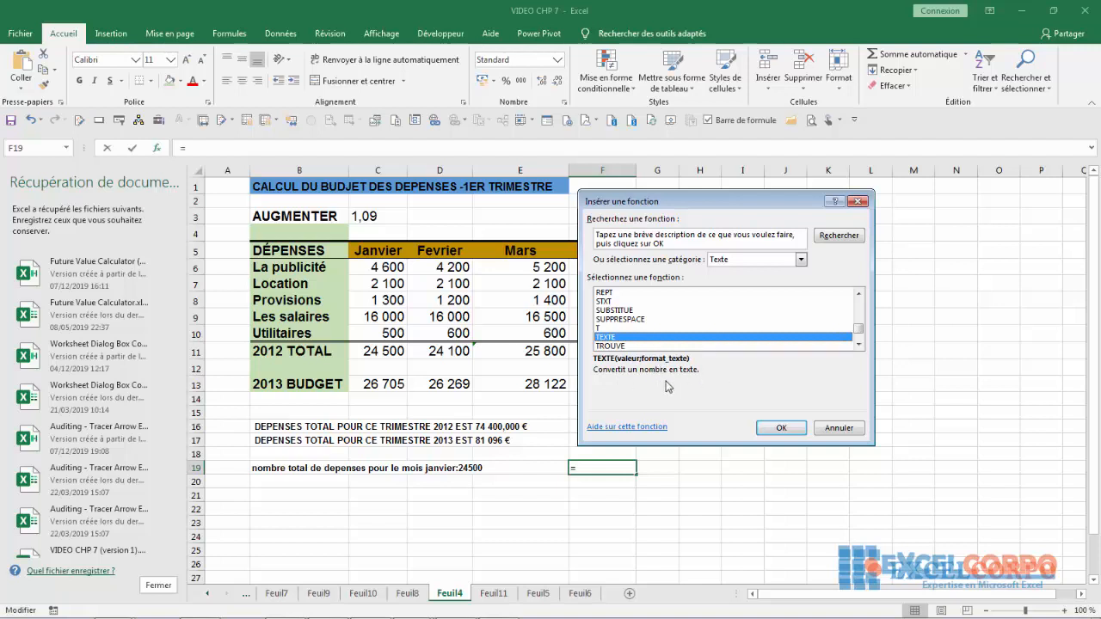
pyautogui.click(780, 428)
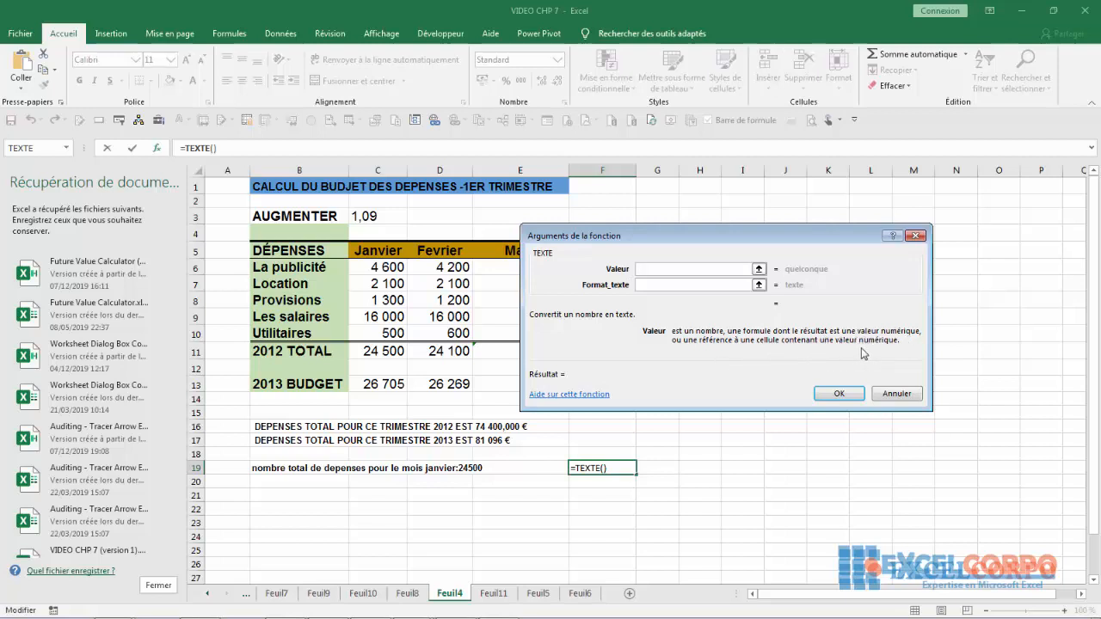
pyautogui.click(644, 286)
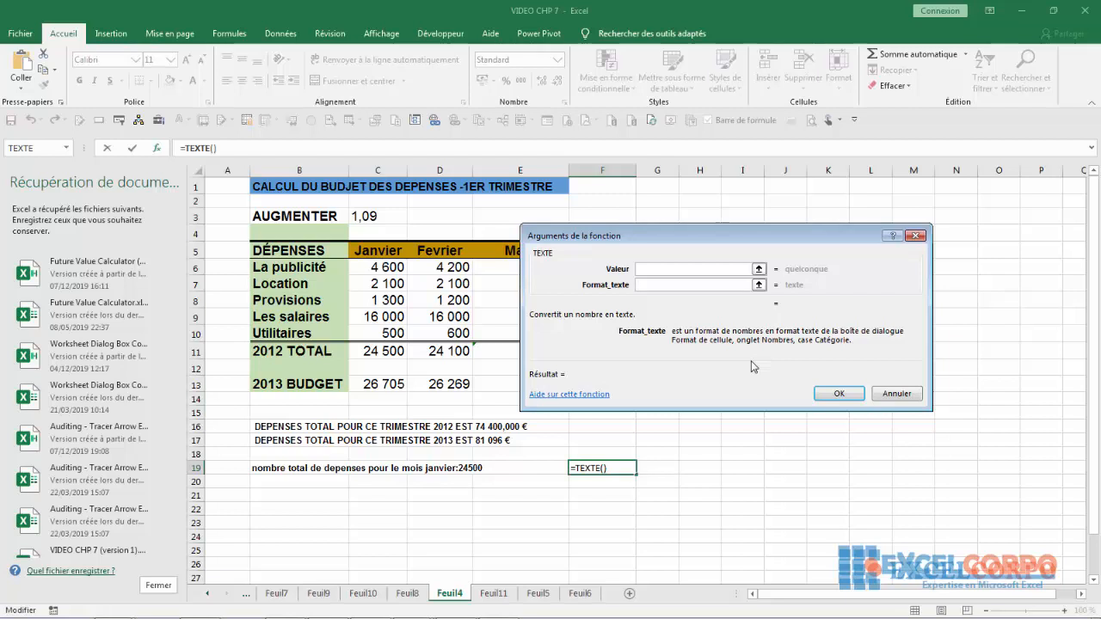
pyautogui.click(917, 237)
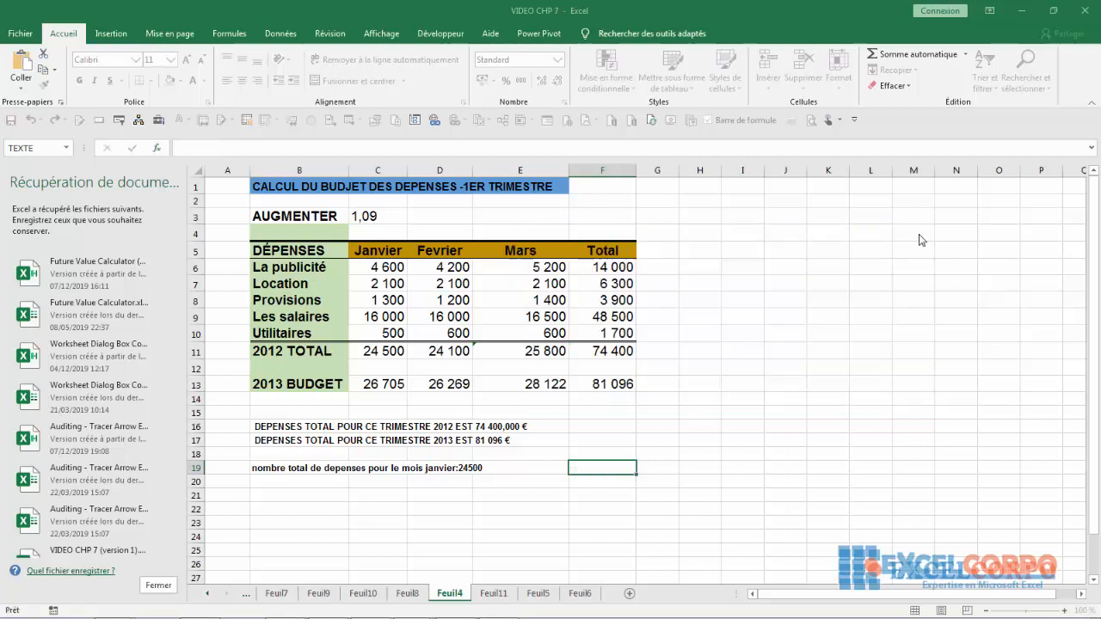
# Start a formula in cell B22 with the text =" EN MOYENNE UN TOTAL DE:".
pyautogui.click(260, 508)
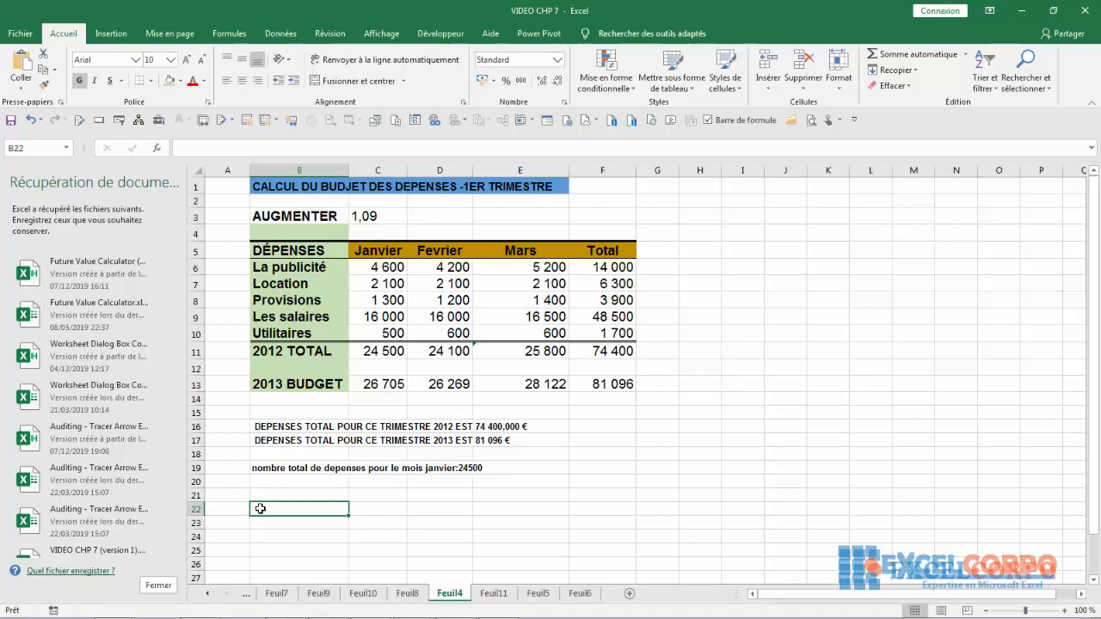
pyautogui.write('="')
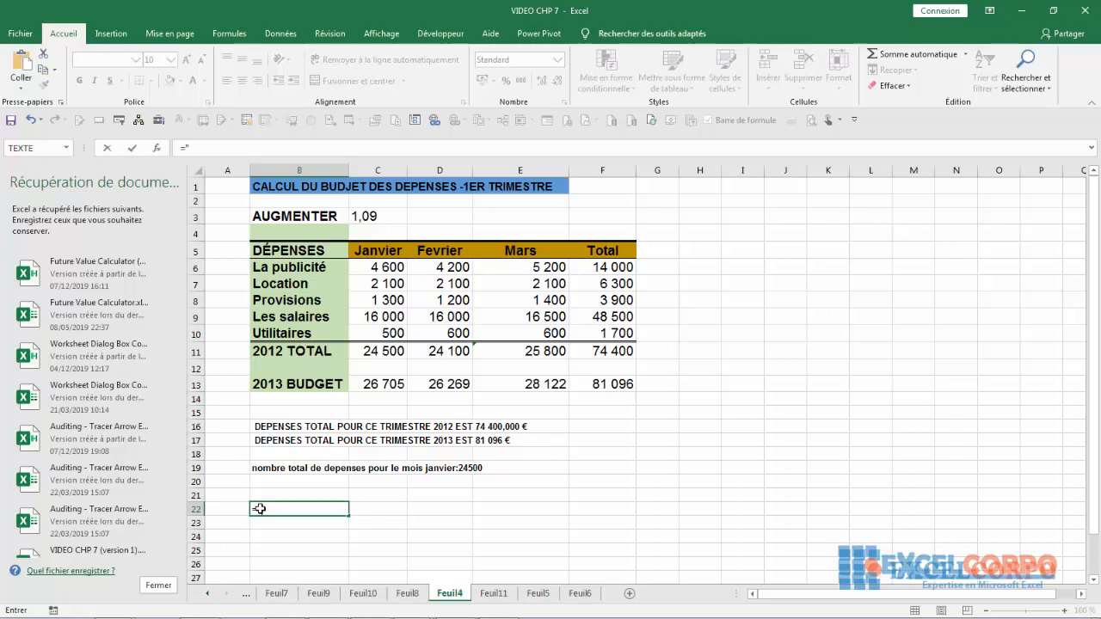
pyautogui.write('EN MOYENNE')
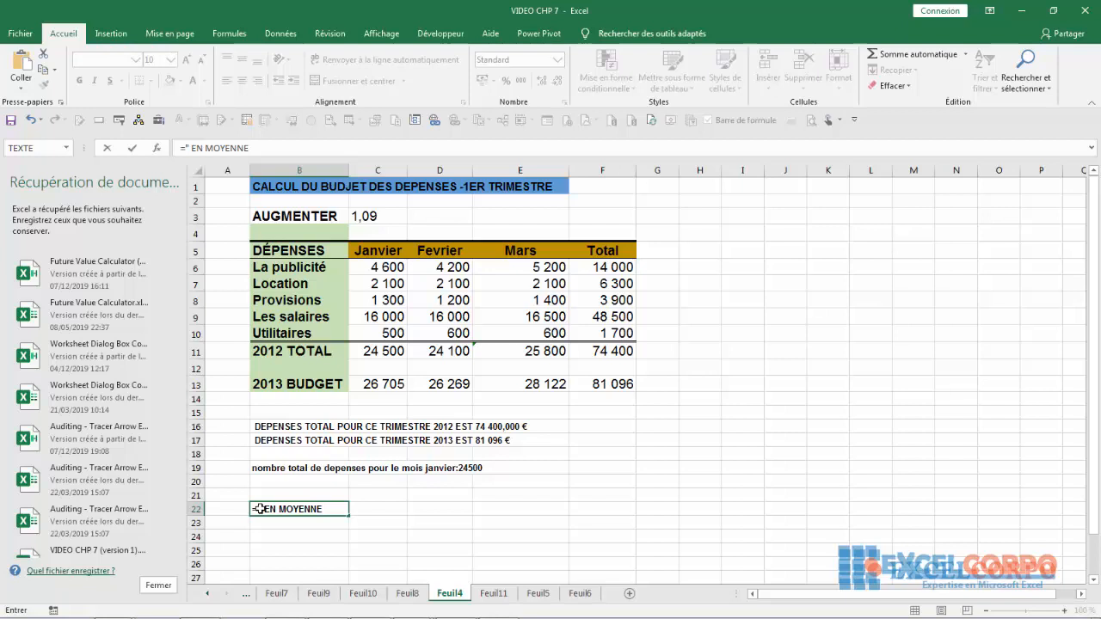
pyautogui.write('UN  TOTAL DE:')
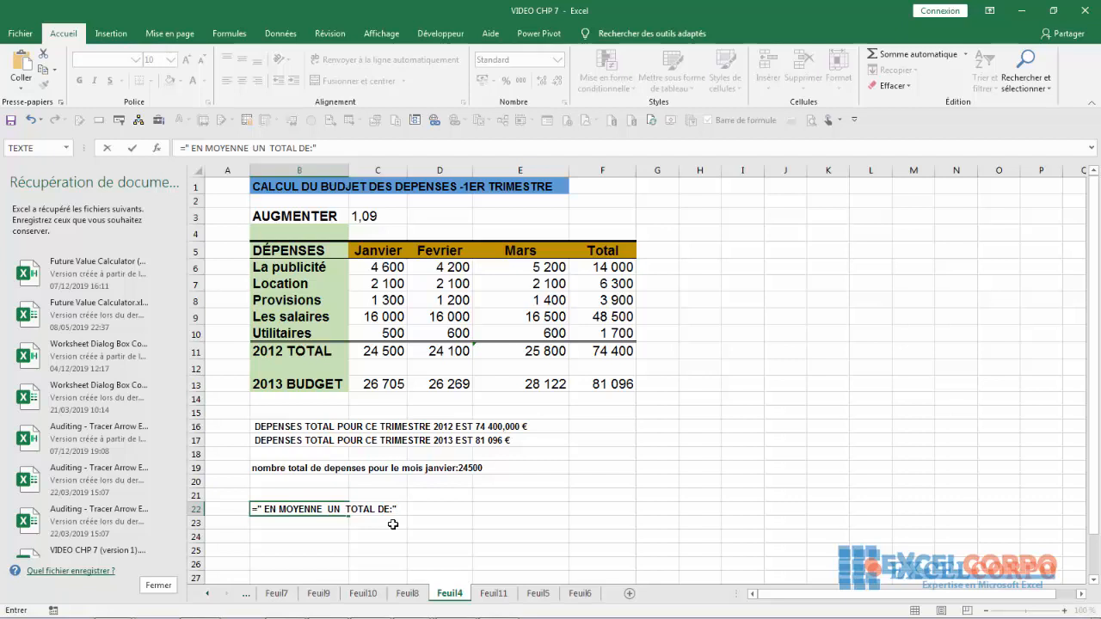
# Append & TEXTE(MOYENNE(C11:F11); to the formula in B22 and open the quotation mark of the format argument.
pyautogui.write('& te')
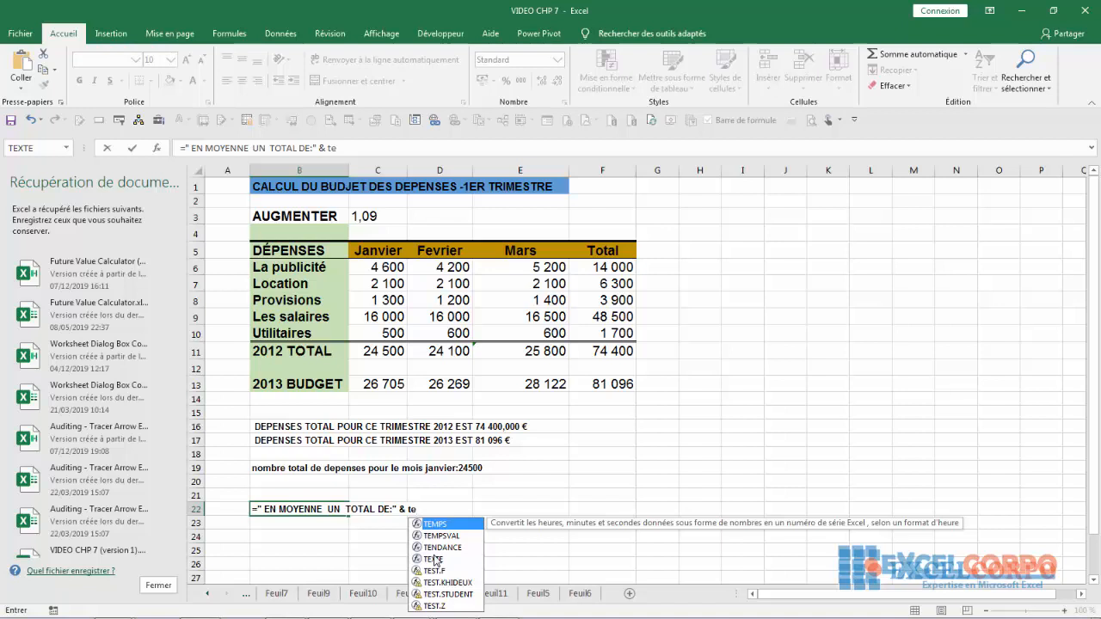
pyautogui.doubleClick(434, 560)
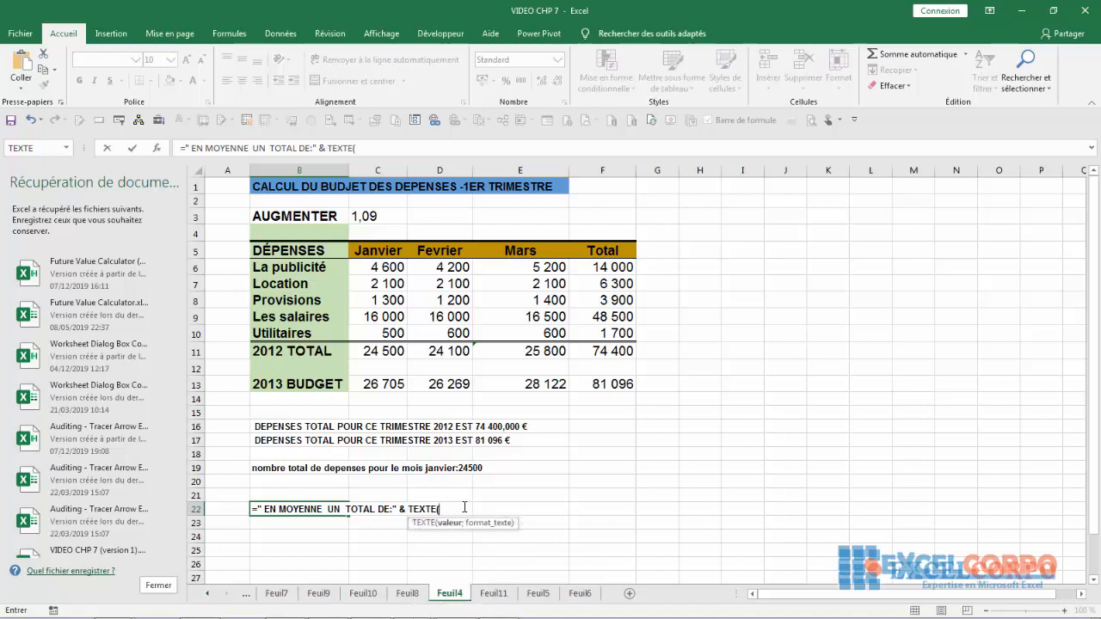
pyautogui.write('MOYENN')
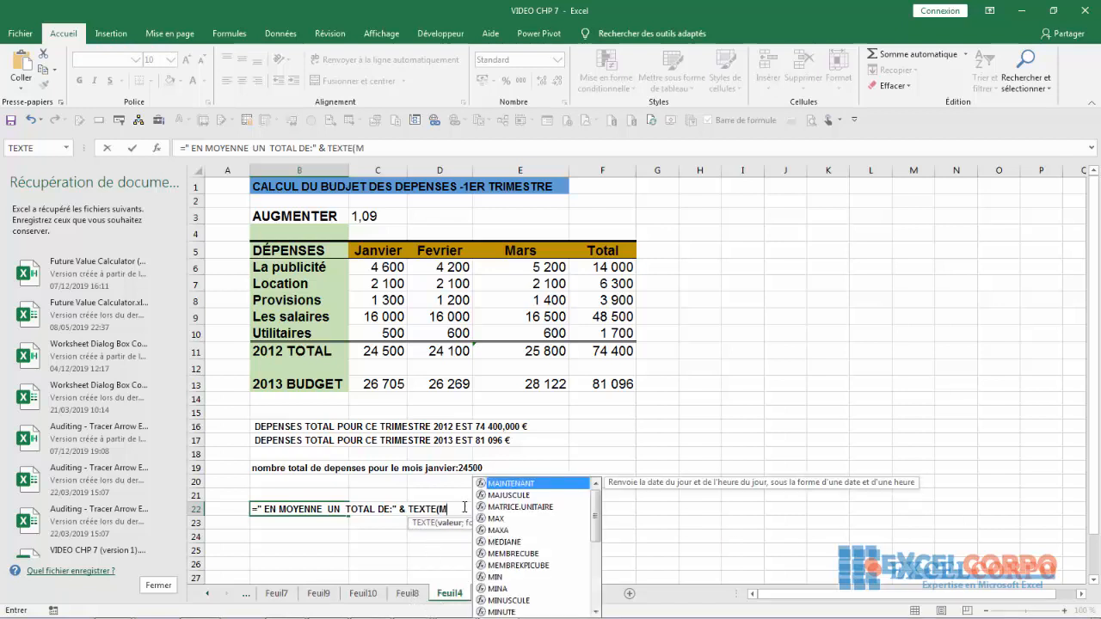
pyautogui.write('E')
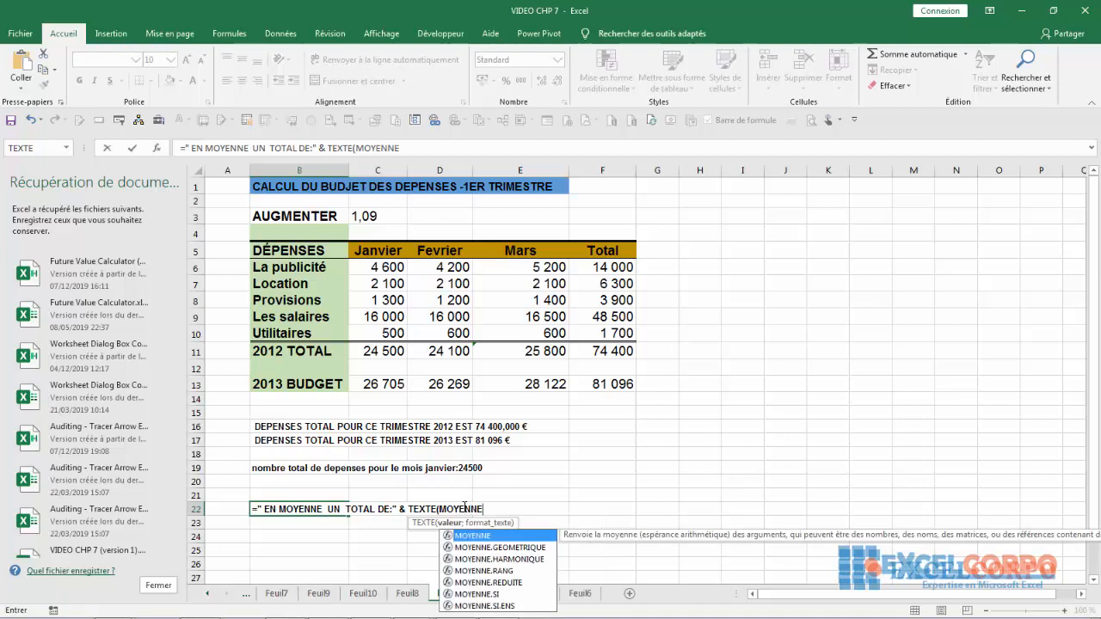
pyautogui.press('Escape')
pyautogui.write('(')
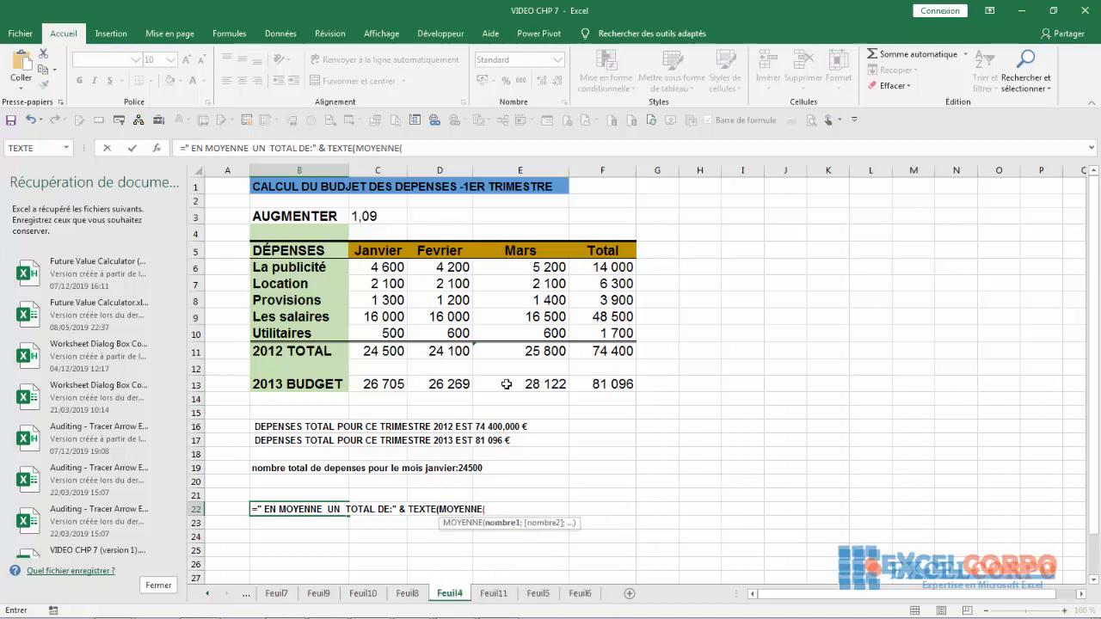
pyautogui.click(357, 351)
pyautogui.moveTo(357, 350); pyautogui.dragTo(581, 344)
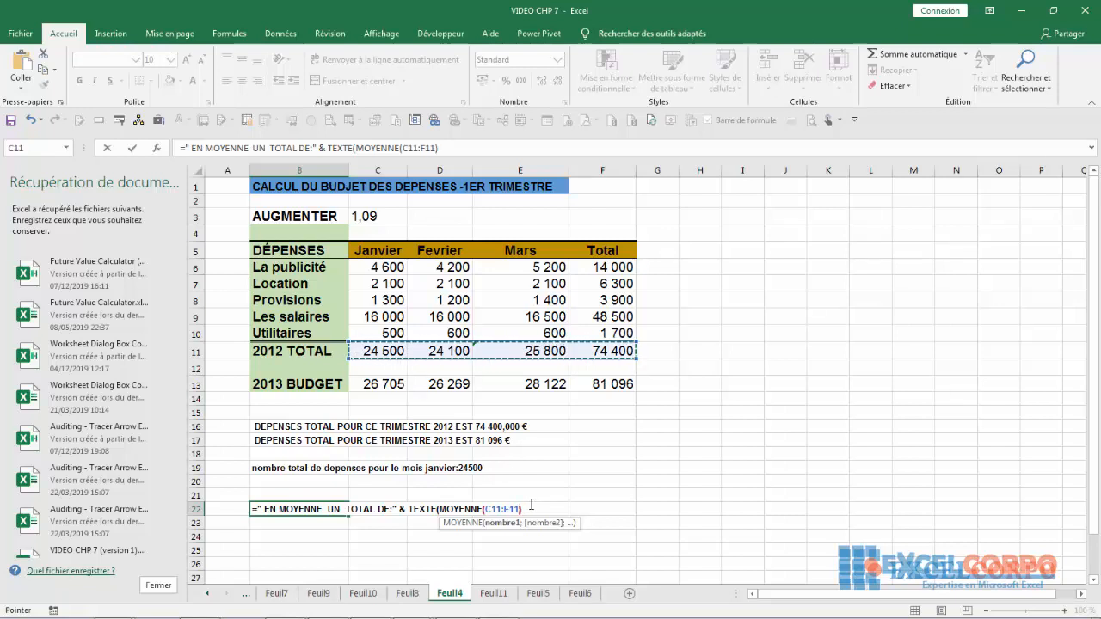
pyautogui.write(')')
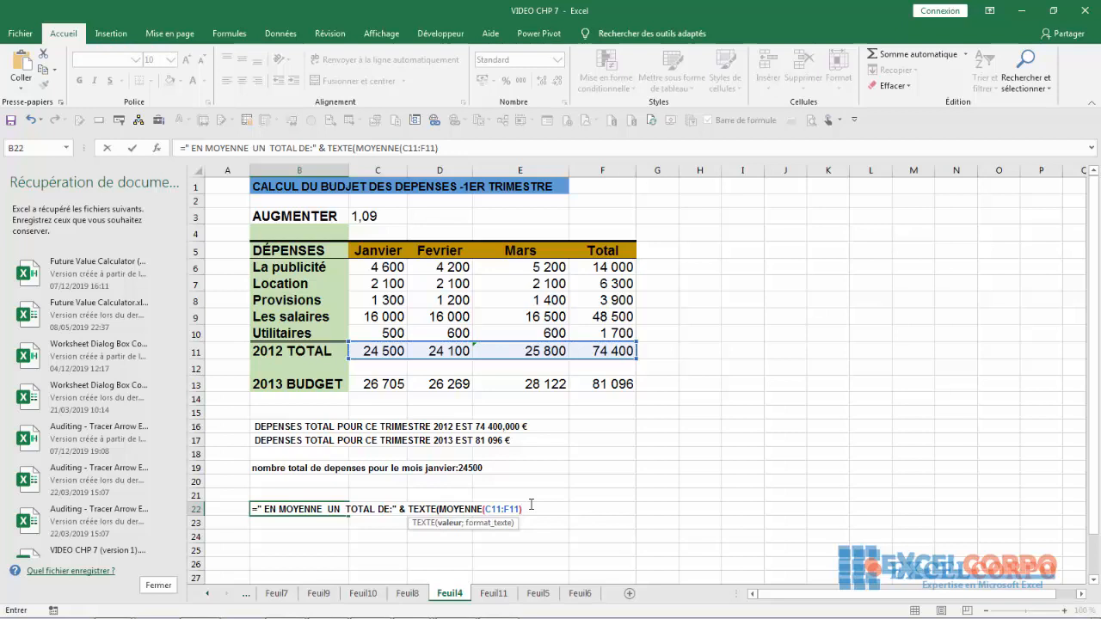
pyautogui.write(';')
pyautogui.write('"')
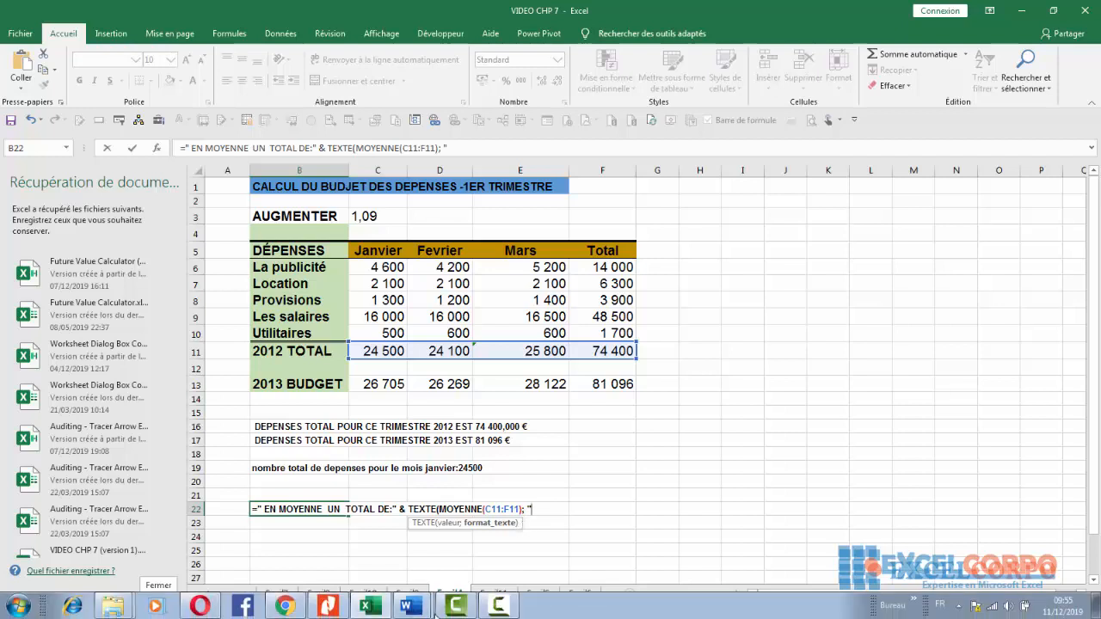
pyautogui.click(499, 608)
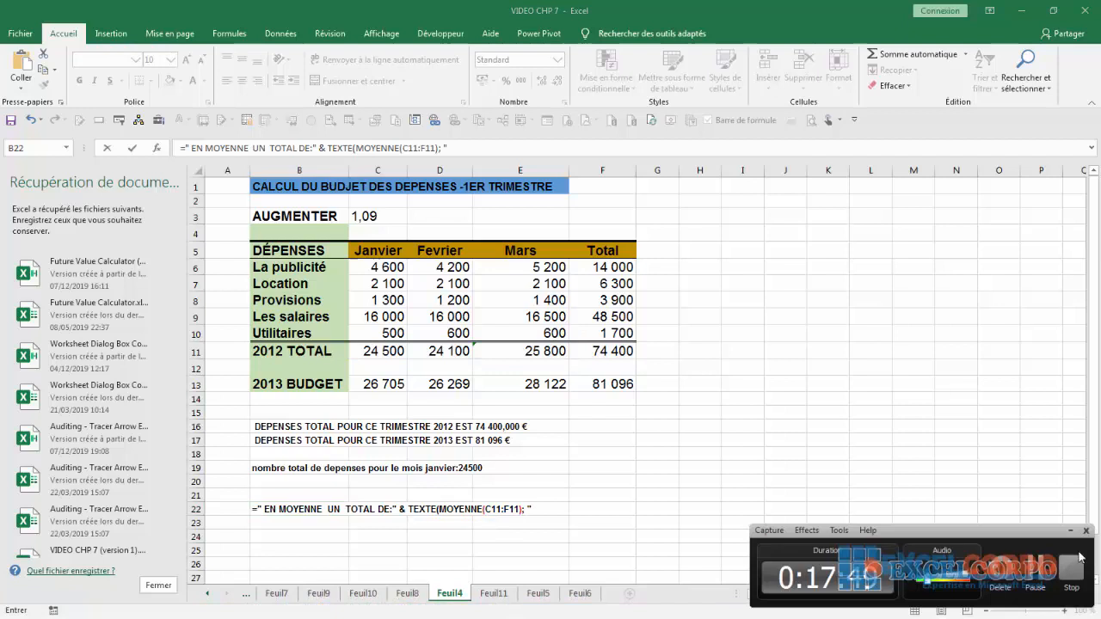
pyautogui.click(1036, 581)
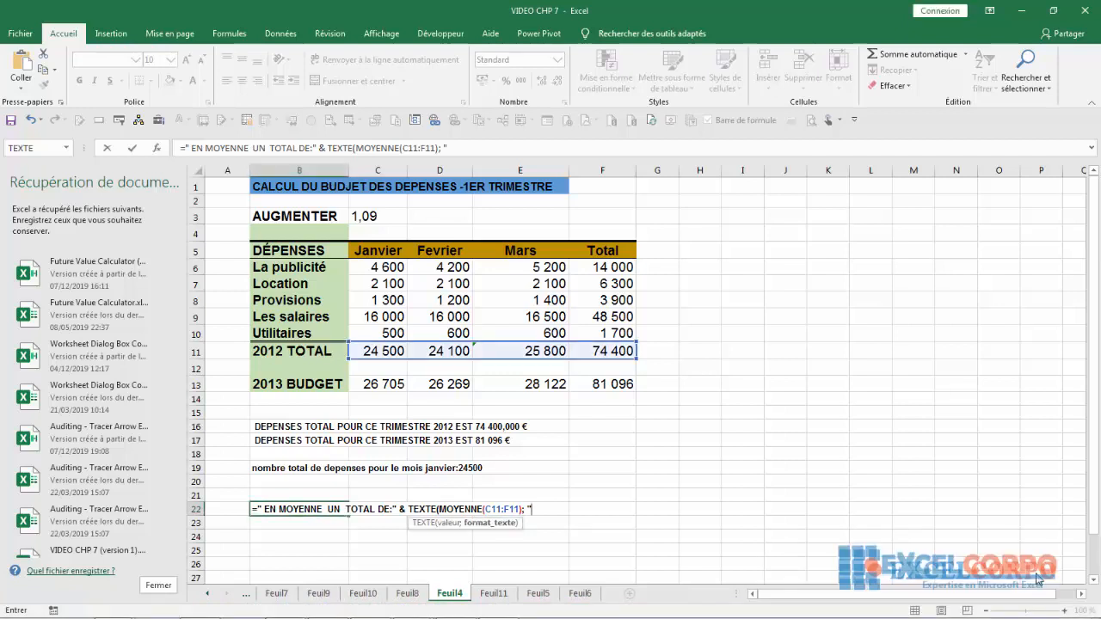
# Complete the TEXTE formula in B22 with the number format "# ##0,0" and enter it.
pyautogui.write('# ##0,0"')
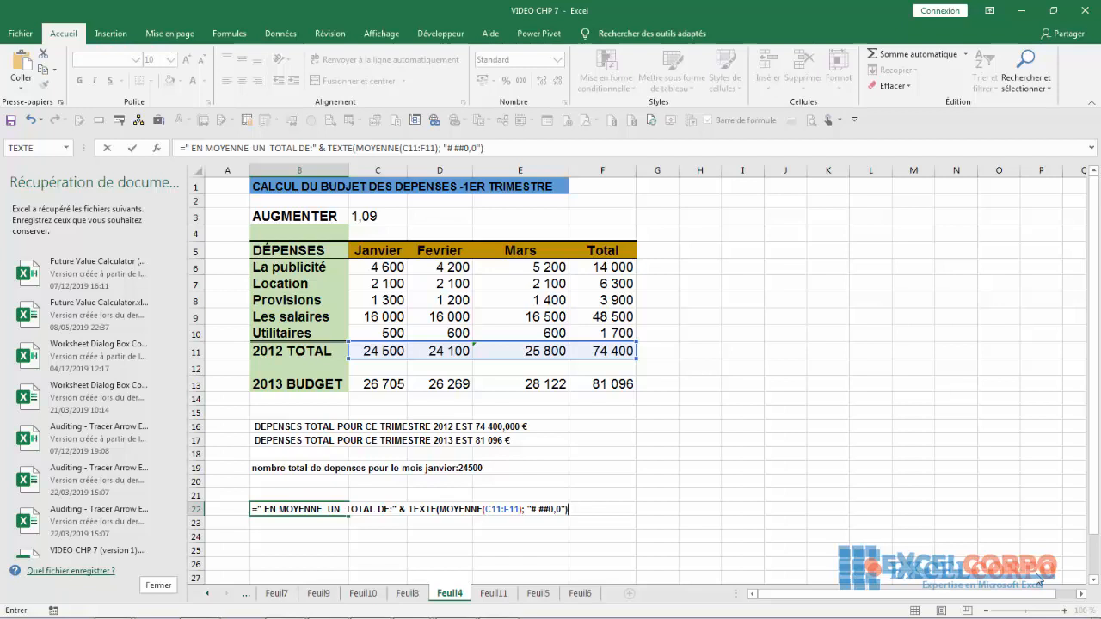
pyautogui.press('Return')
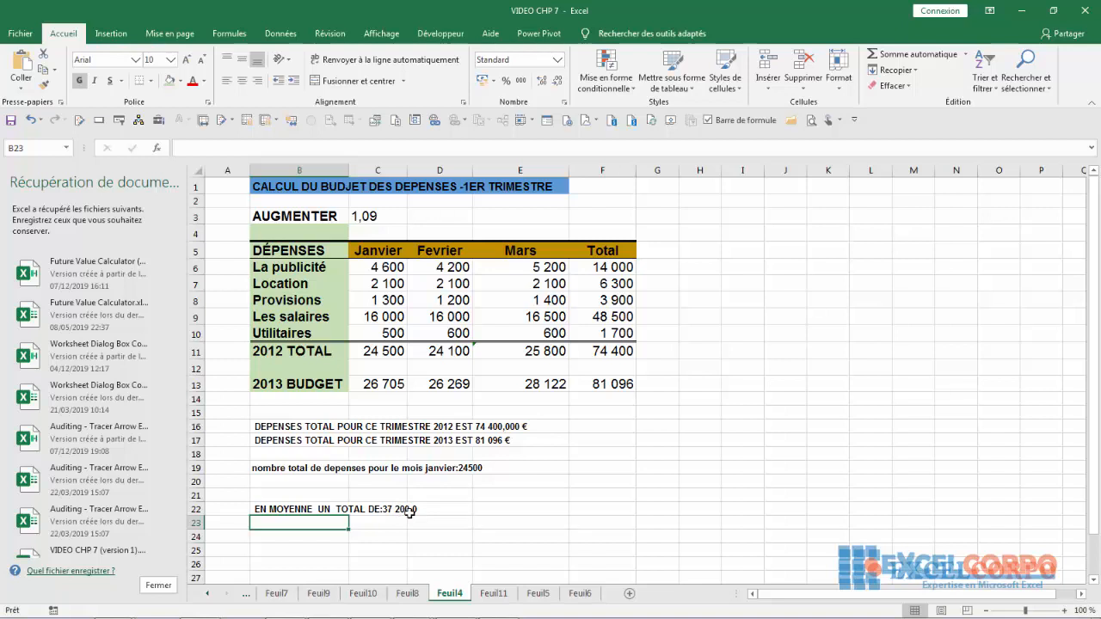
# Change the number format in the TEXTE formula of cell B22 to "# ##0" without decimals.
pyautogui.click(294, 510)
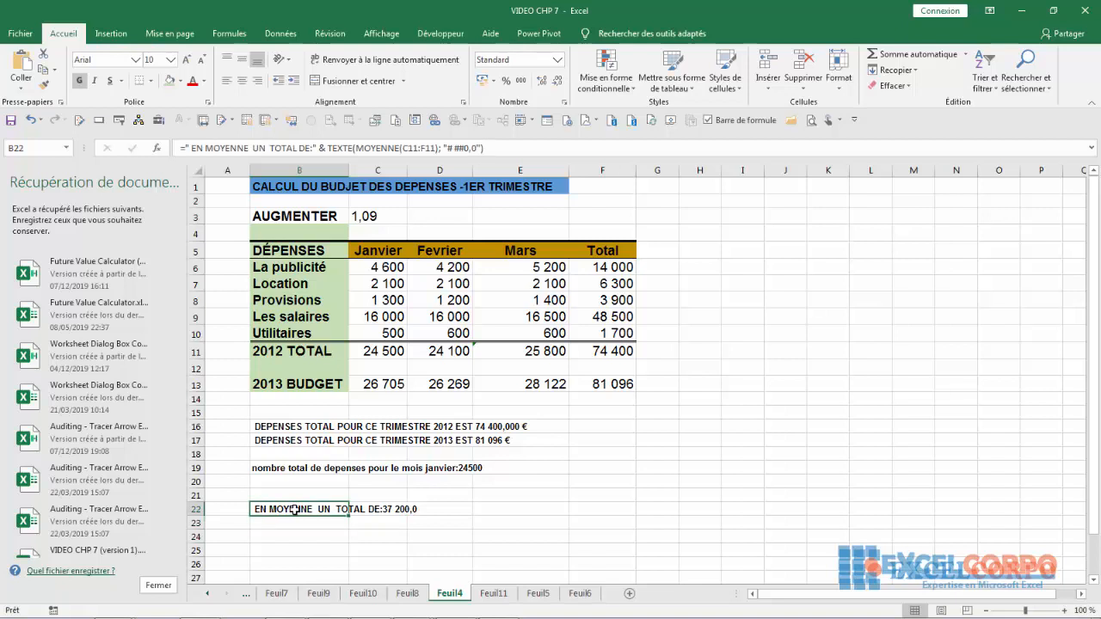
pyautogui.click(475, 152)
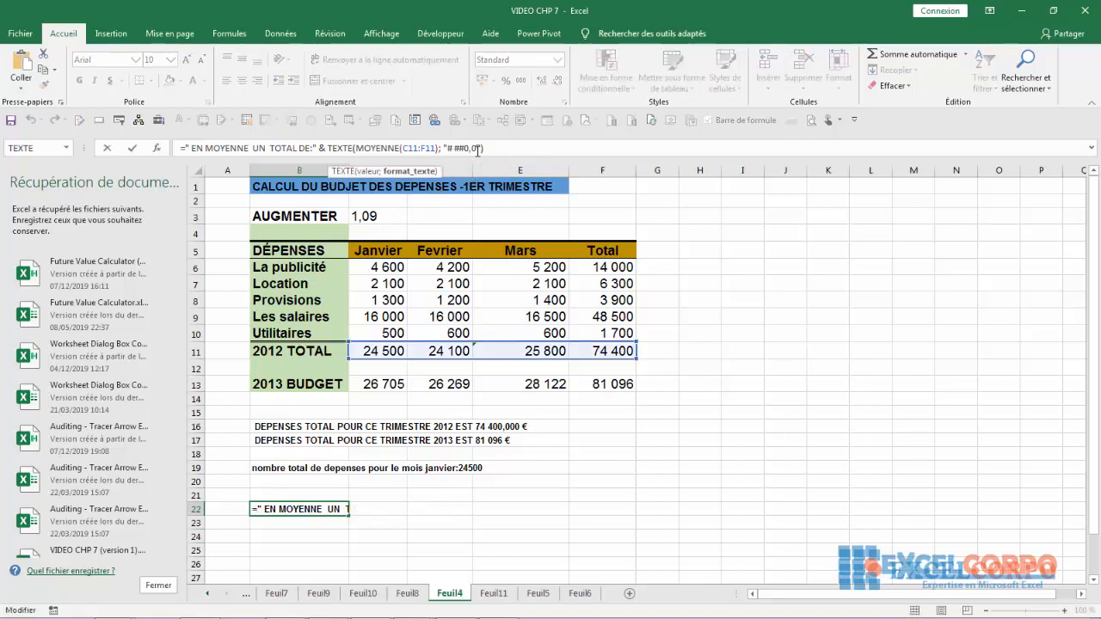
pyautogui.press('BackSpace')
pyautogui.press('BackSpace')
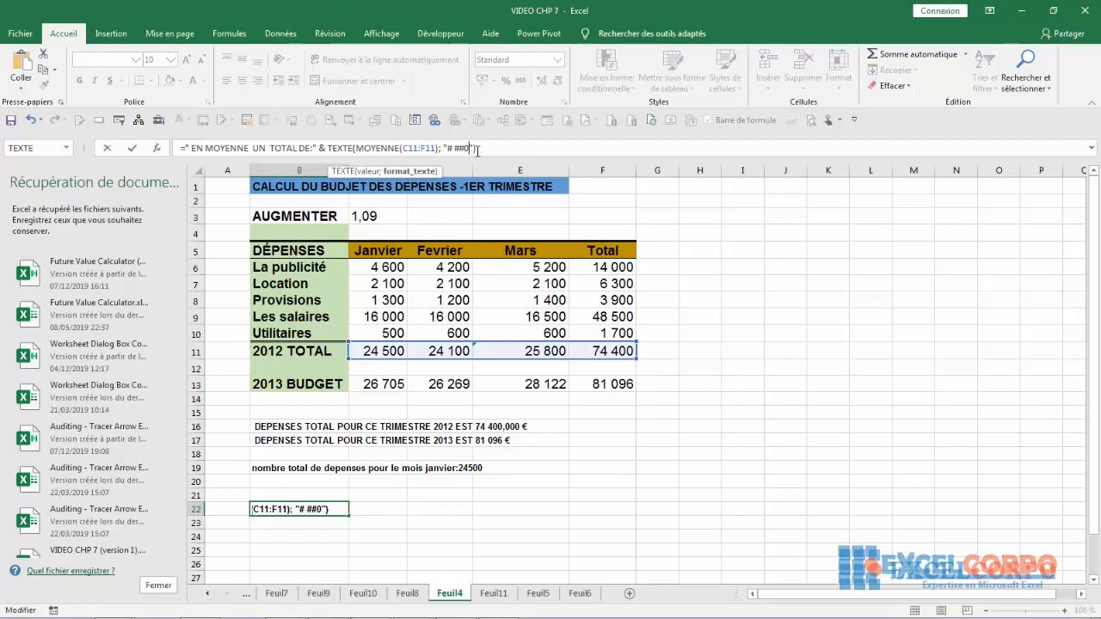
pyautogui.press('Return')
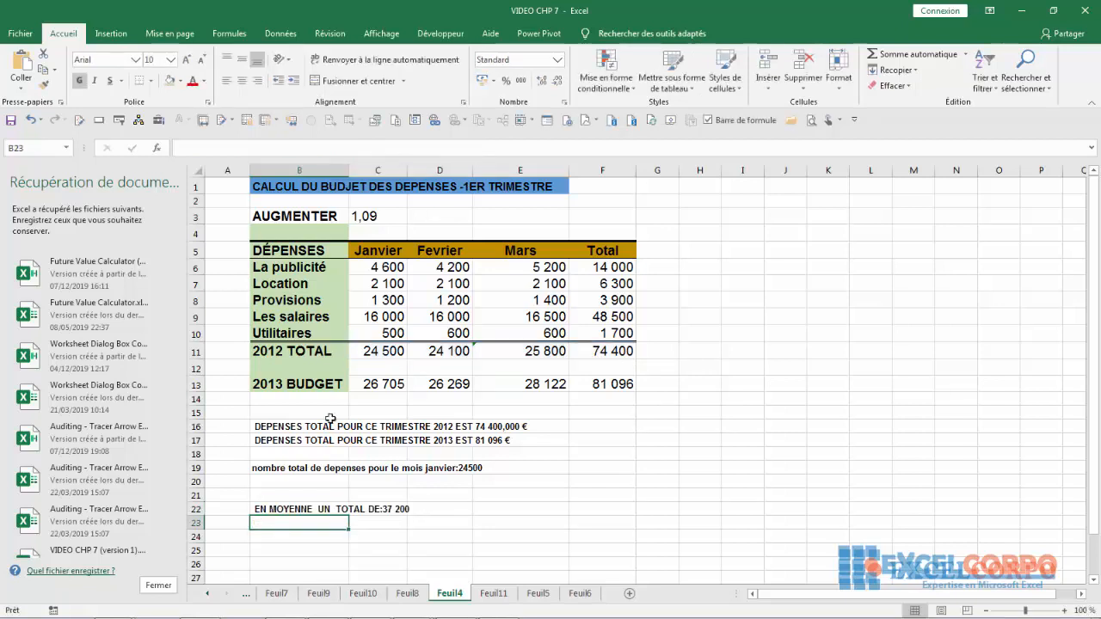
# Enter the formula =MAINTENANT() in cell B24 to insert the current date and time.
pyautogui.click(261, 510)
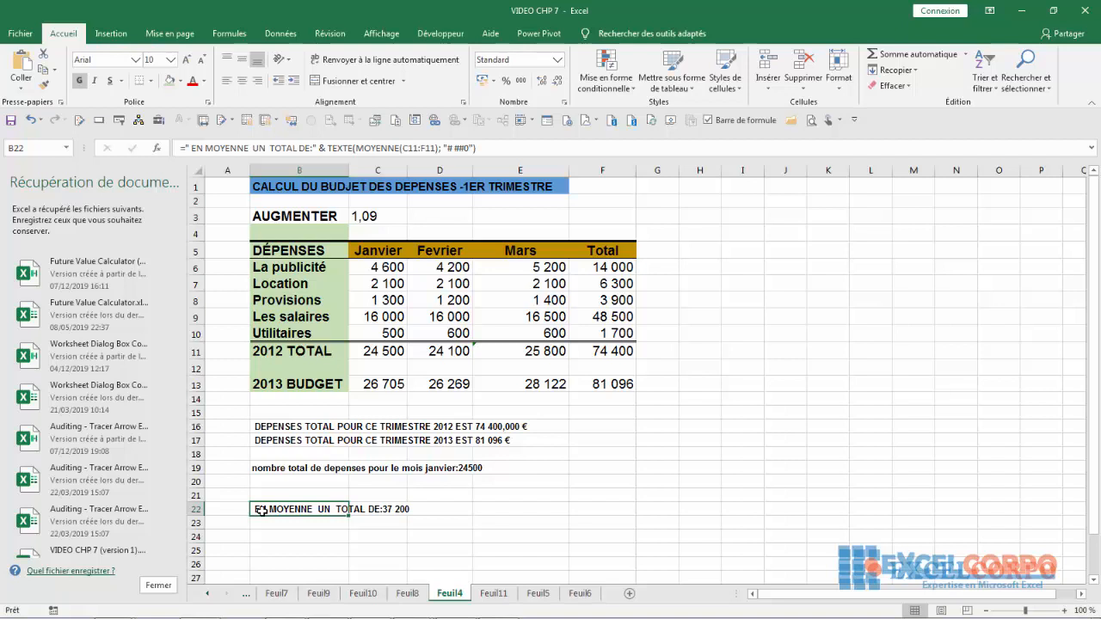
pyautogui.click(277, 534)
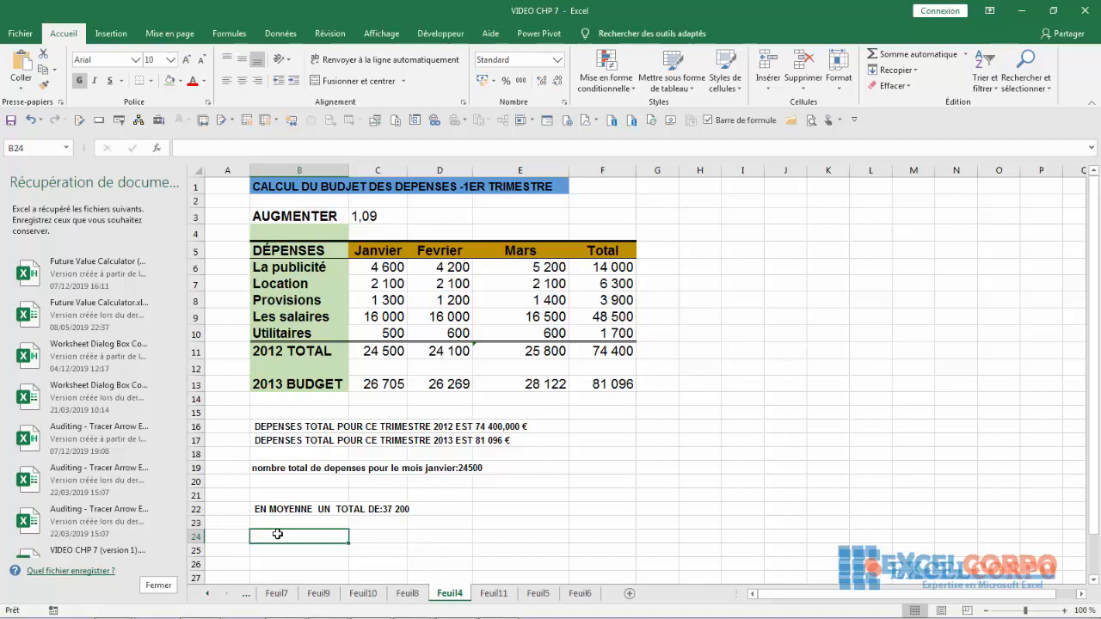
pyautogui.write('=main')
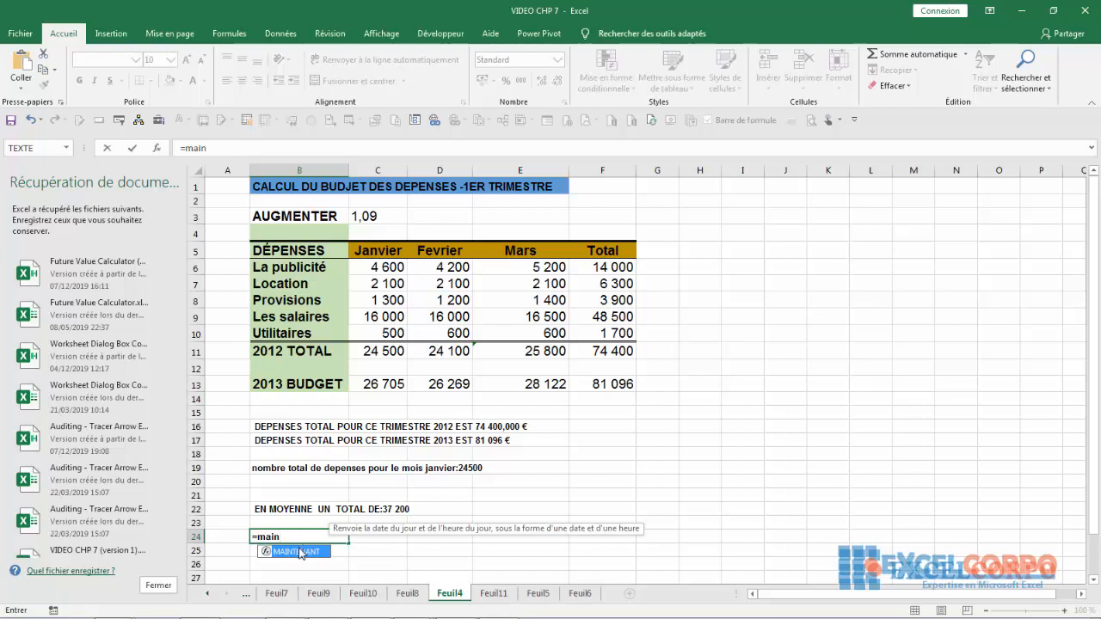
pyautogui.doubleClick(299, 552)
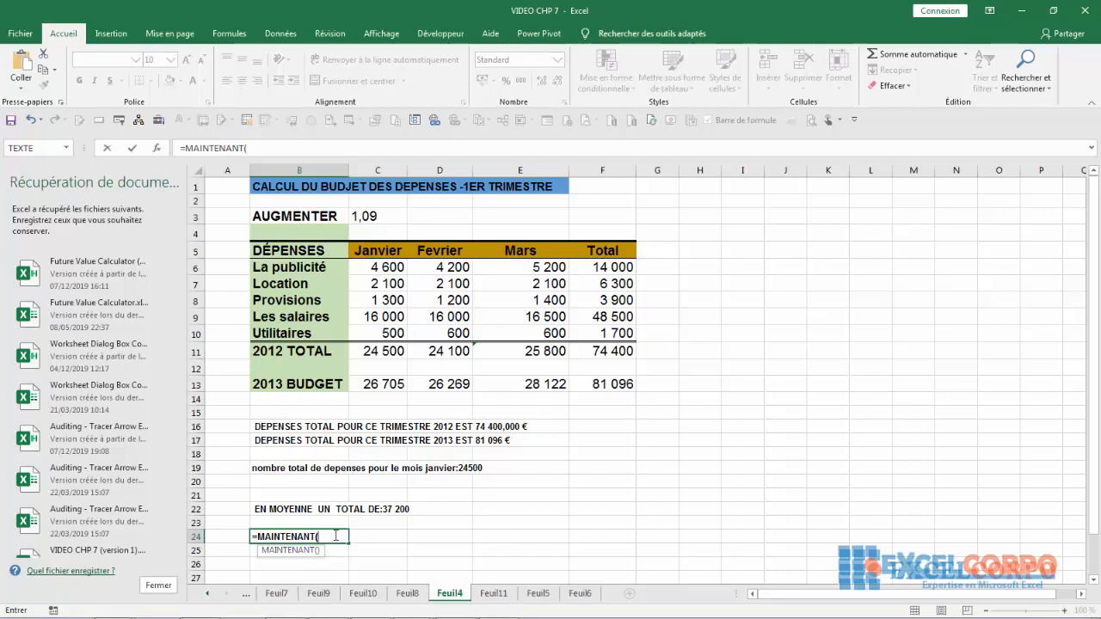
pyautogui.write(')')
pyautogui.press('Return')
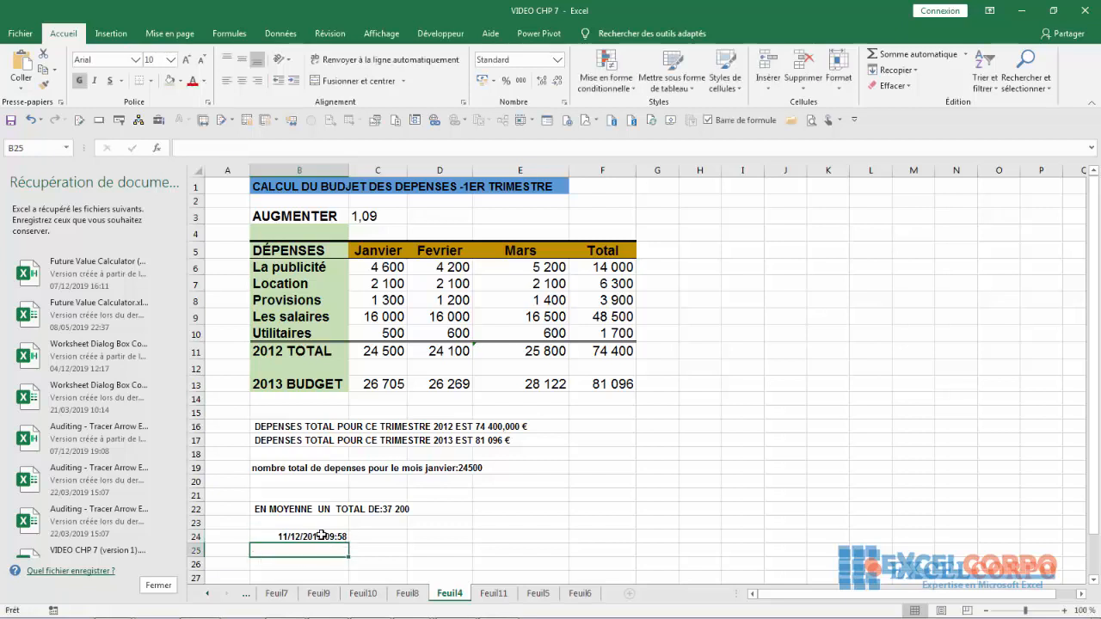
# Replace the content of B24 with a formula starting =" CE CLASSEUR A ÉTÉ MISE A JOUR LA DERNIERE FOIS:" &.
pyautogui.click(319, 534)
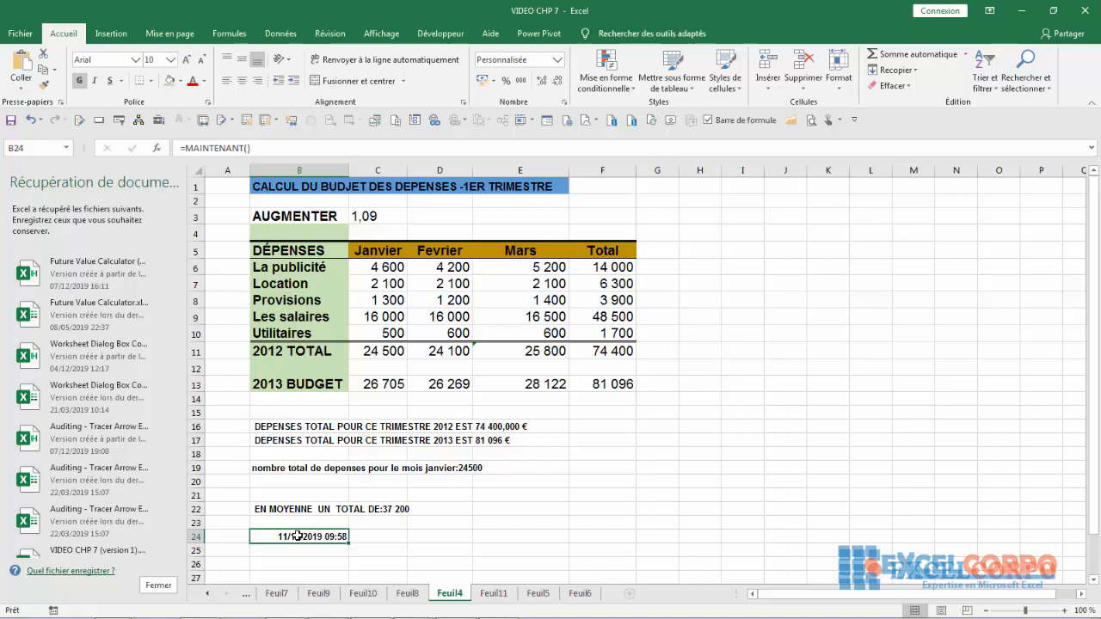
pyautogui.press('BackSpace')
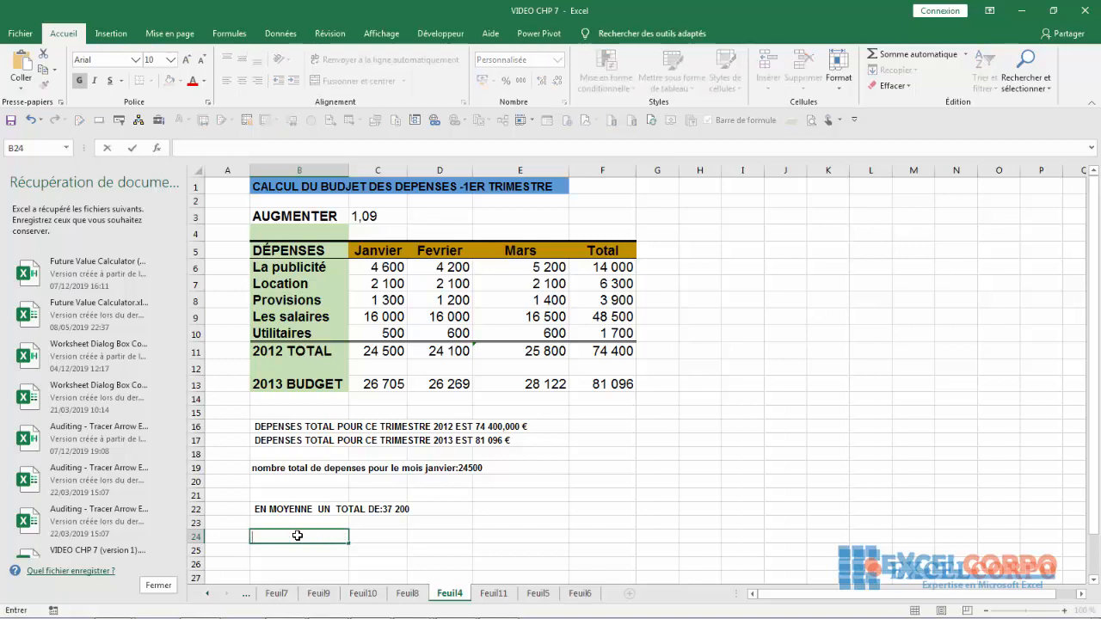
pyautogui.write('=')
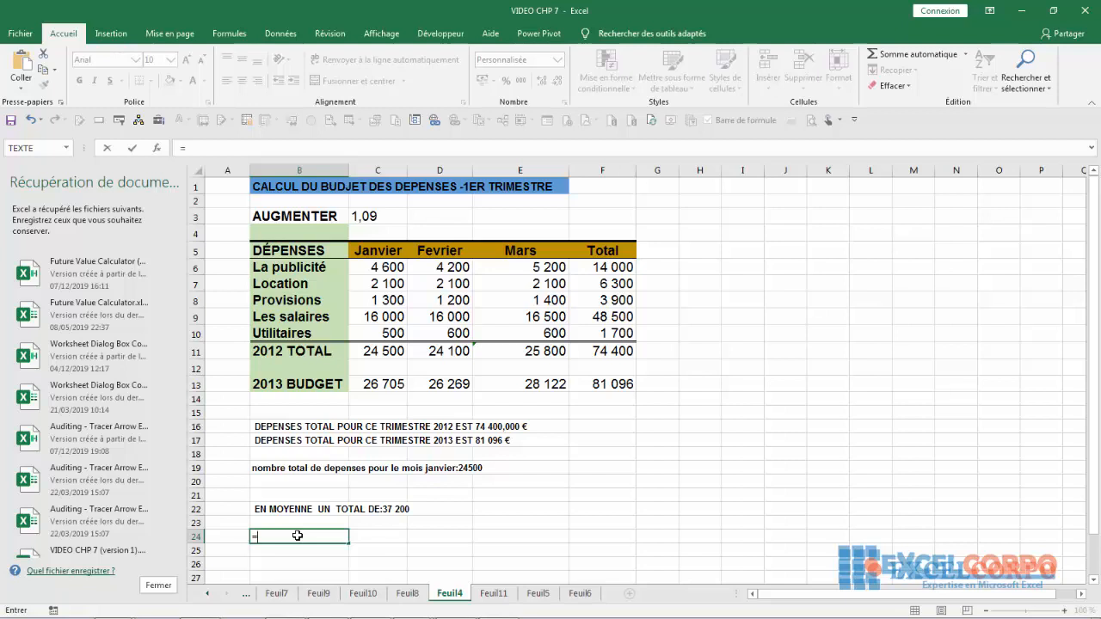
pyautogui.write('" CE CLASSEUR')
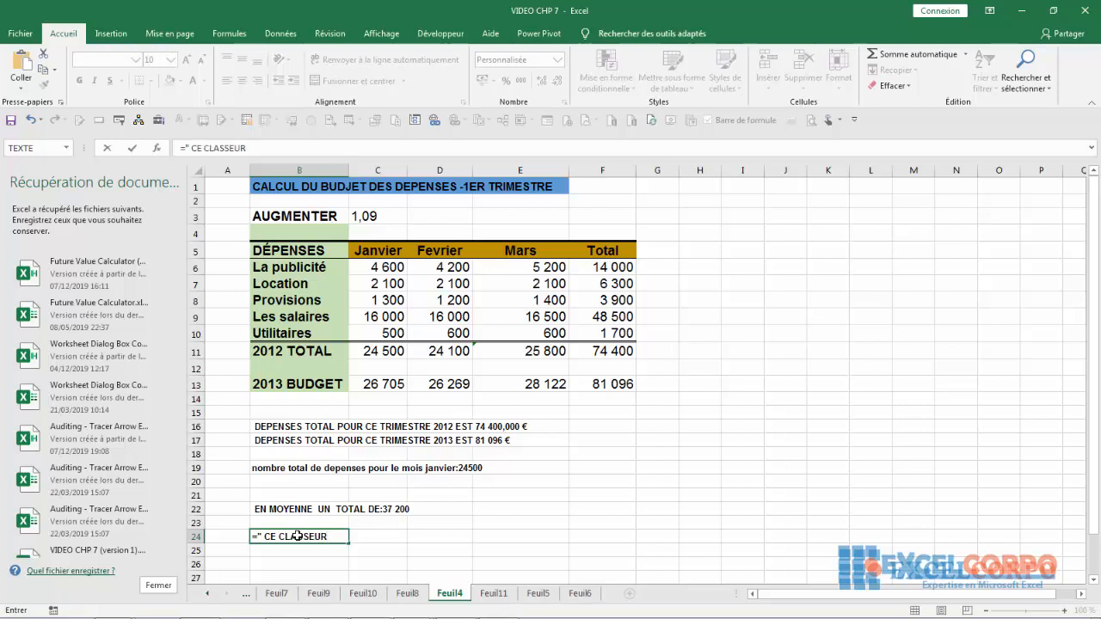
pyautogui.write(' A  E')
pyautogui.write('TE ')
pyautogui.write('MISE')
pyautogui.write(' A JOUR ')
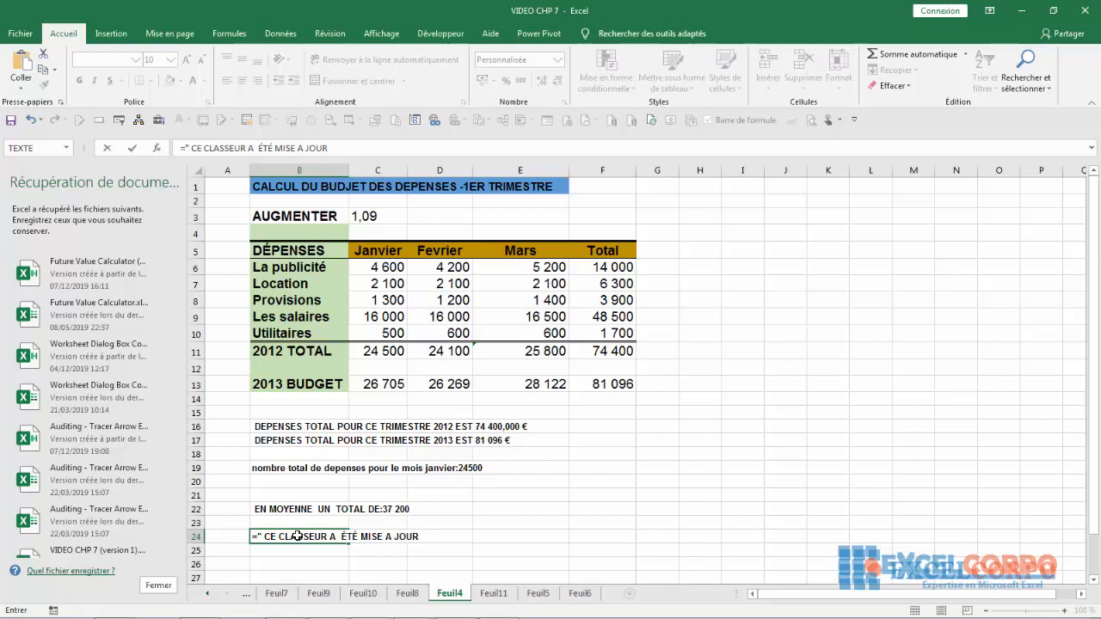
pyautogui.write('LA DE')
pyautogui.write('IERE')
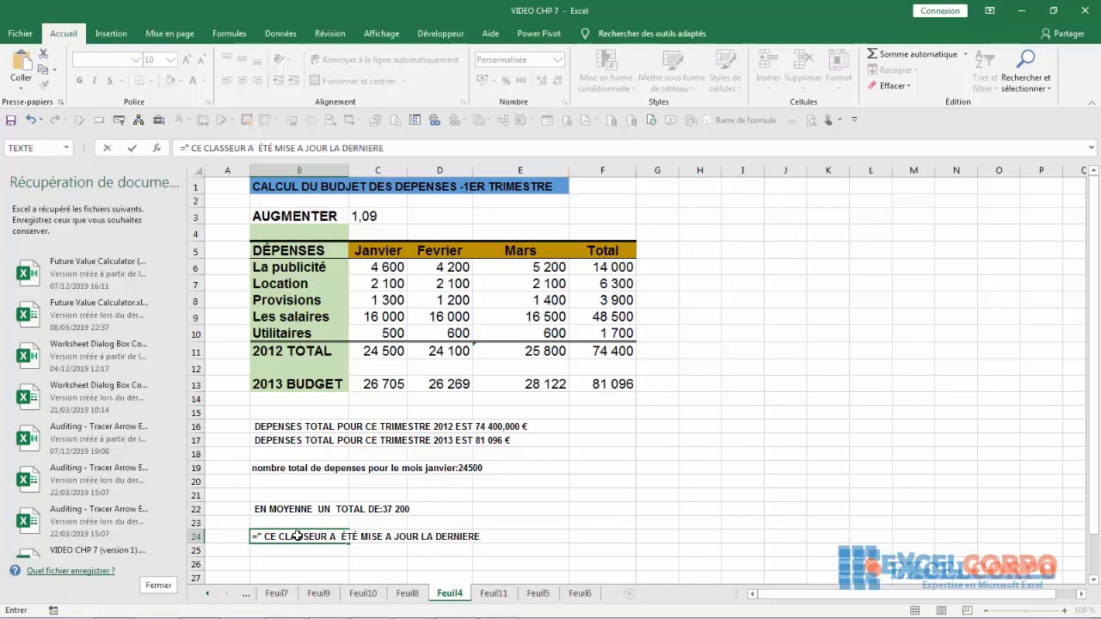
pyautogui.write(' FOIS :"')
pyautogui.write('&')
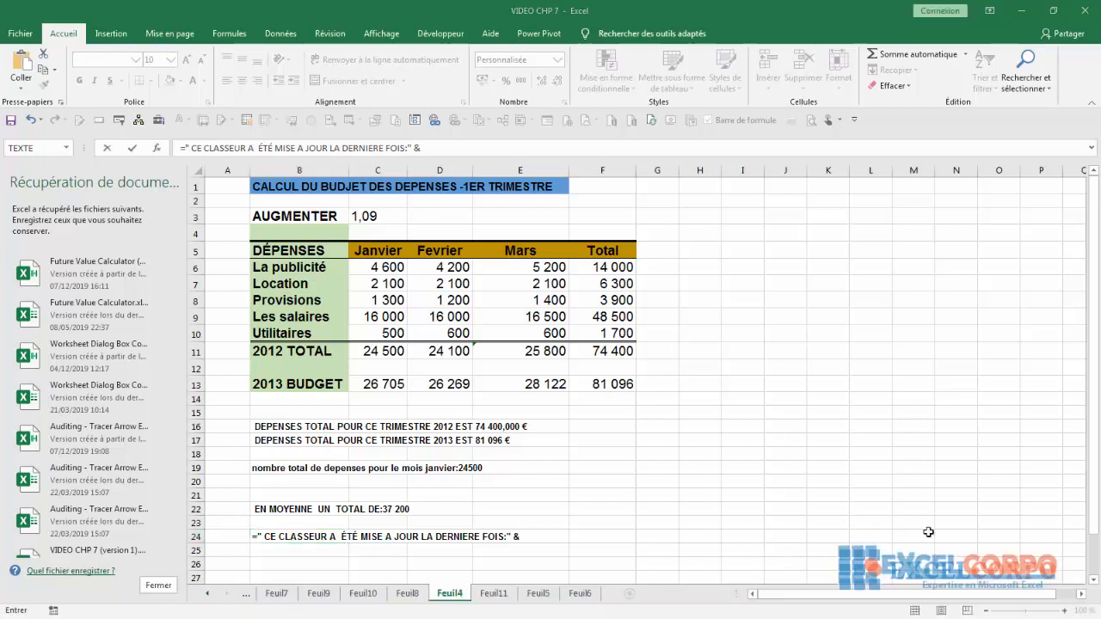
# Append the MAINTENANT() function after the & in the B24 formula and enter it.
pyautogui.write(' MA')
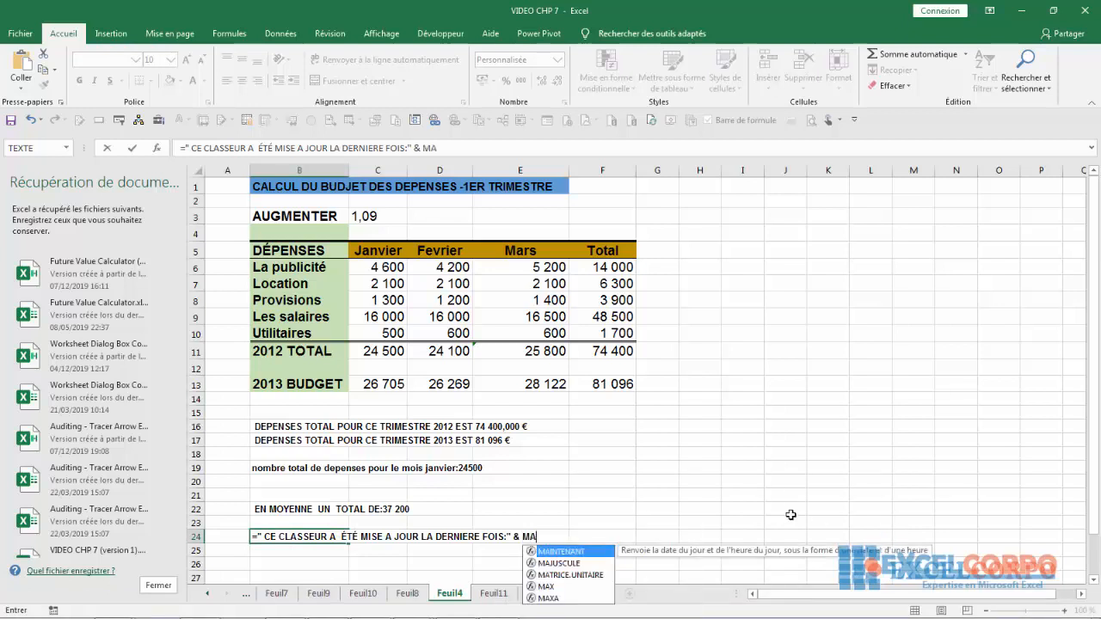
pyautogui.write('INTENAT')
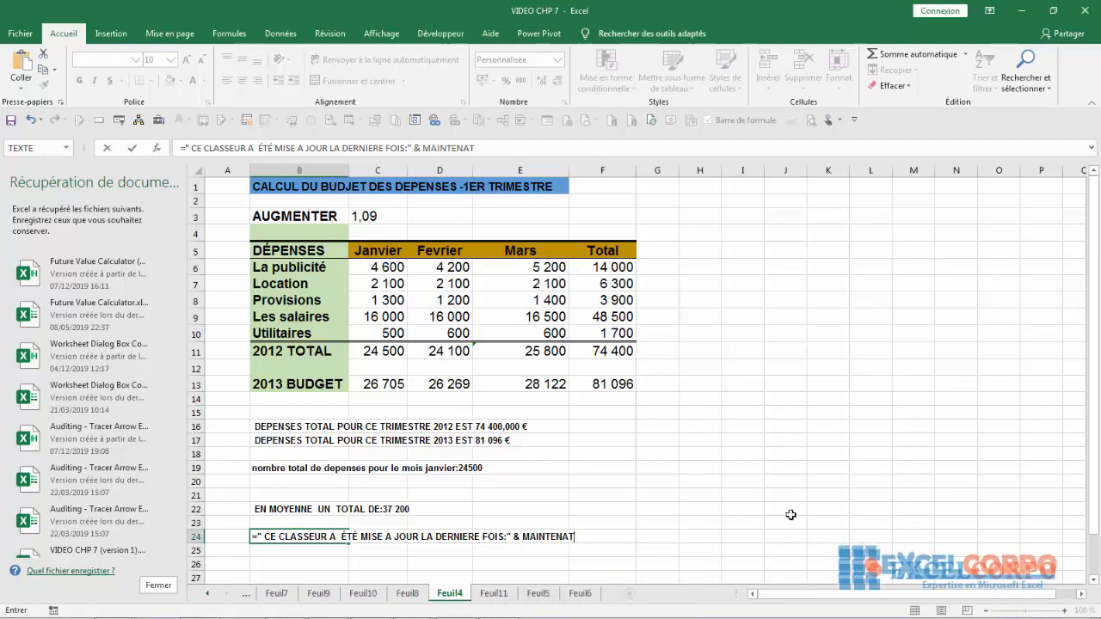
pyautogui.press('BackSpace')
pyautogui.press('BackSpace')
pyautogui.press('BackSpace')
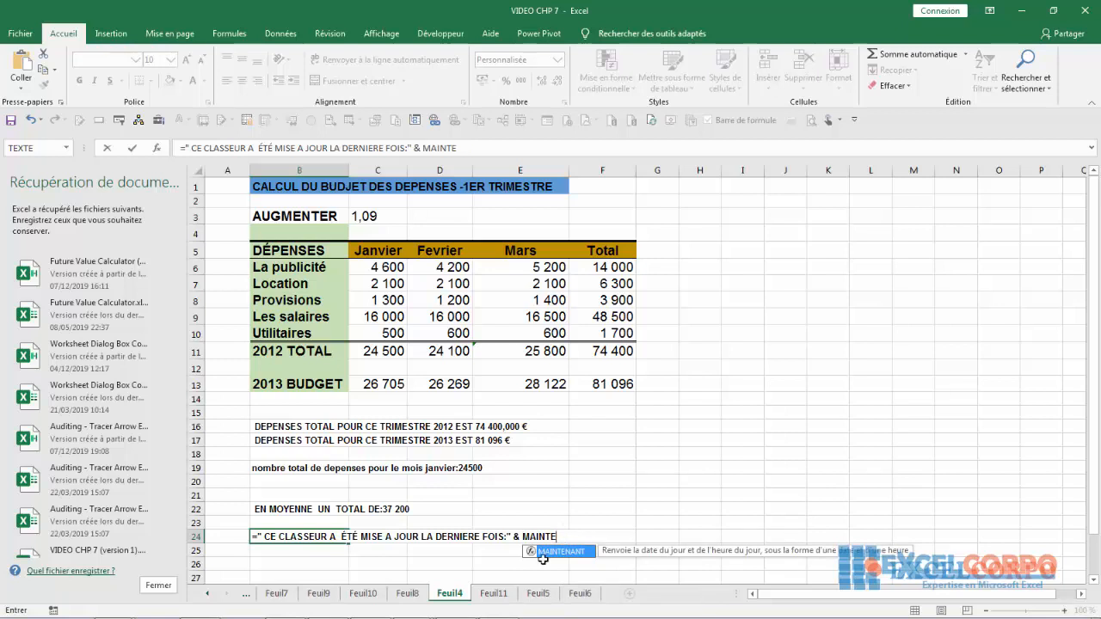
pyautogui.doubleClick(557, 552)
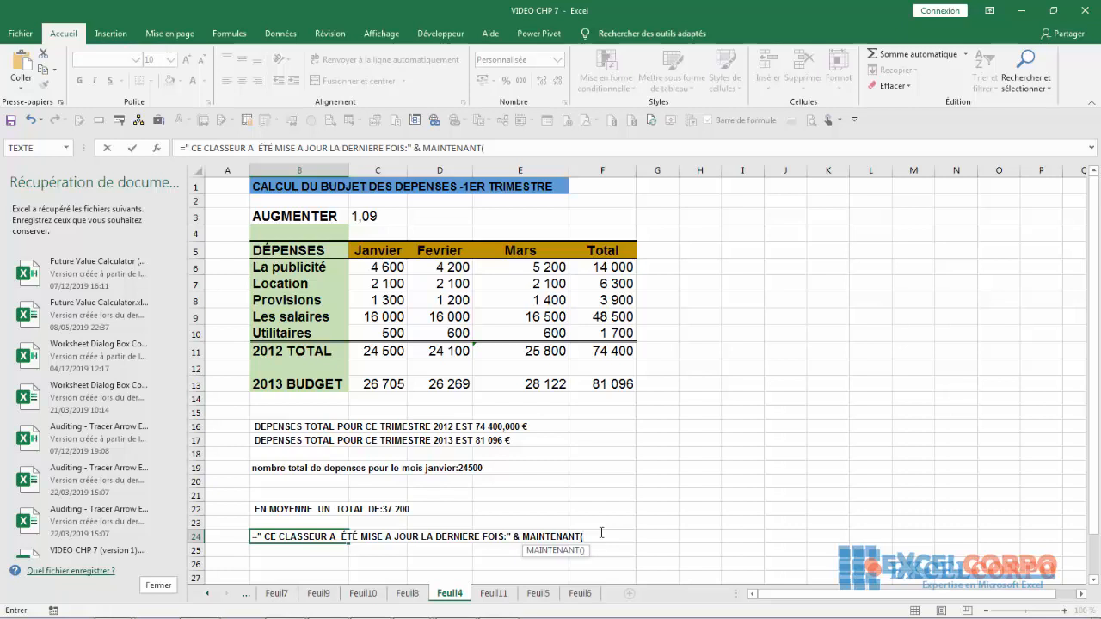
pyautogui.write(')')
pyautogui.press('Return')
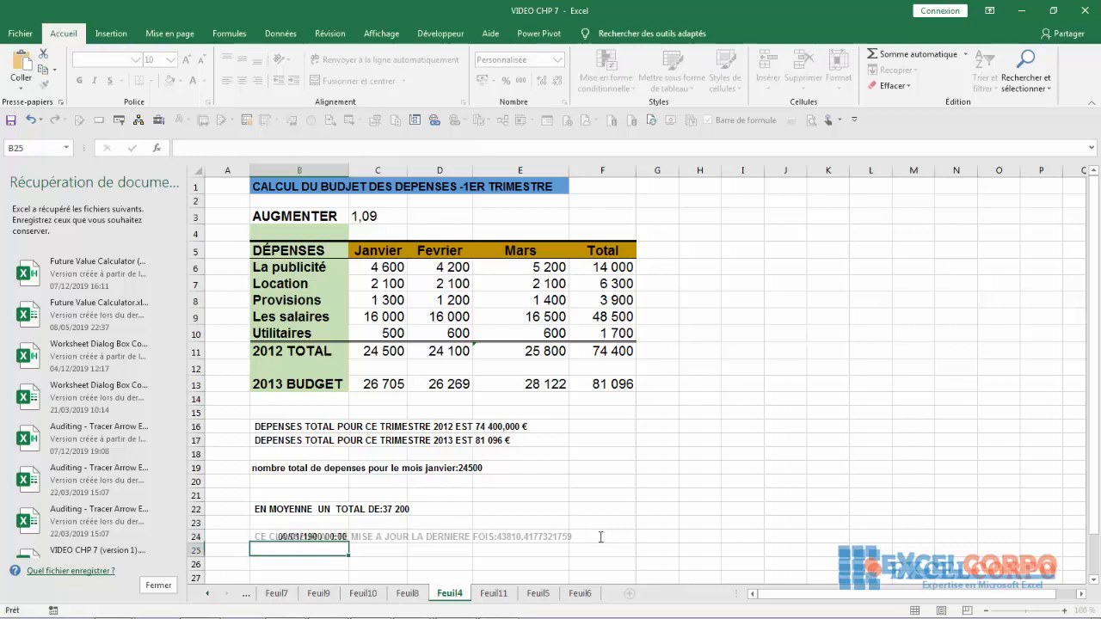
# Edit the formula in B24 to insert TEXTE( before MAINTENANT(), making the current date and time its value argument.
pyautogui.click(266, 536)
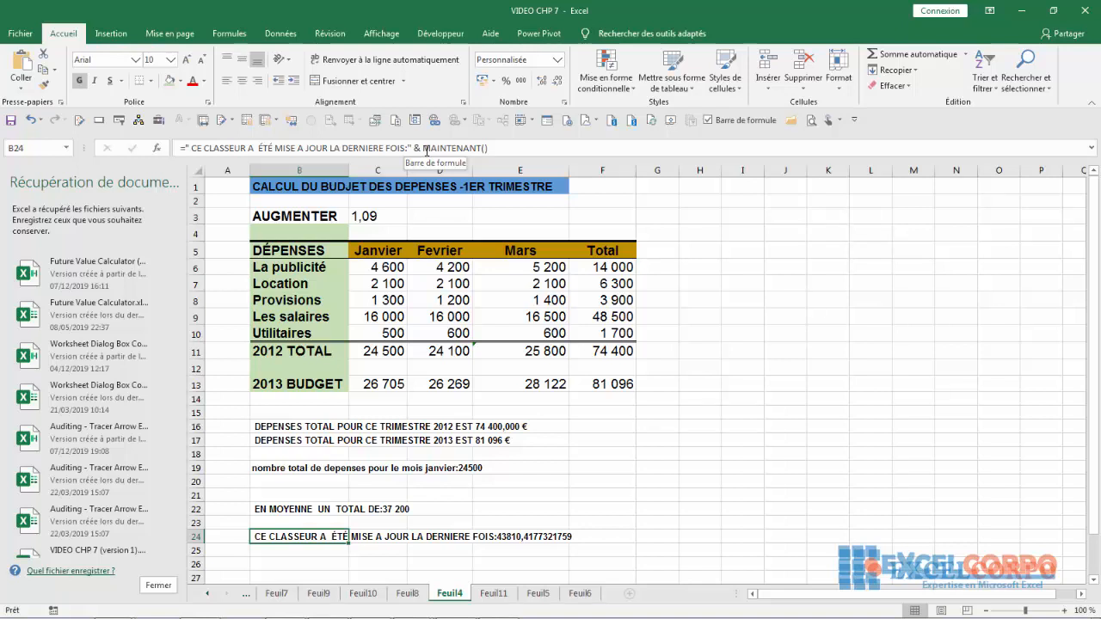
pyautogui.click(423, 149)
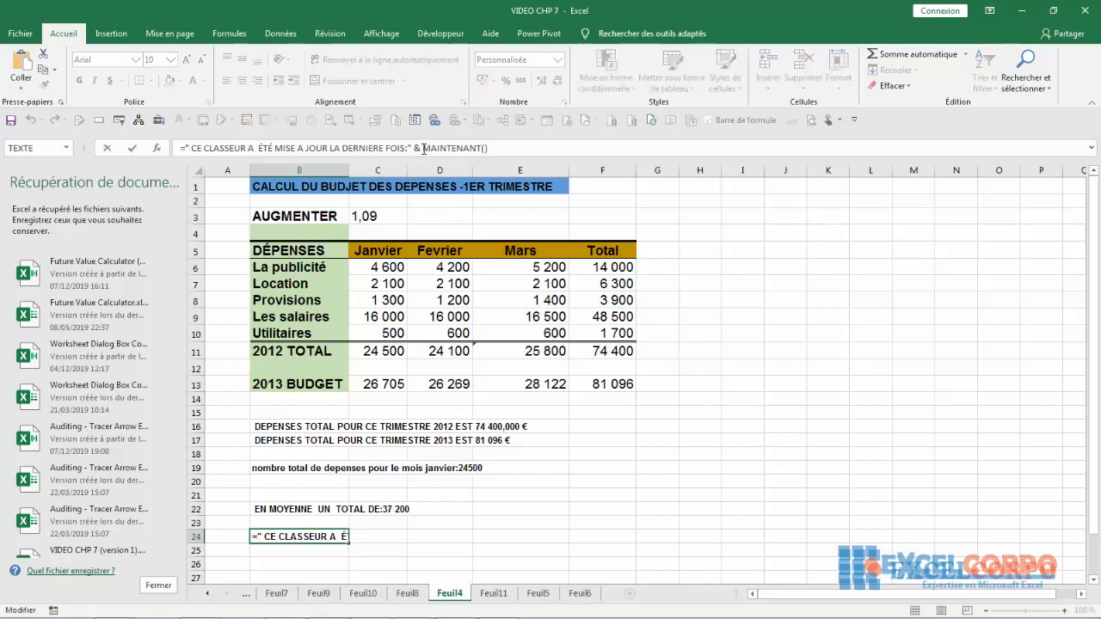
pyautogui.write('tex')
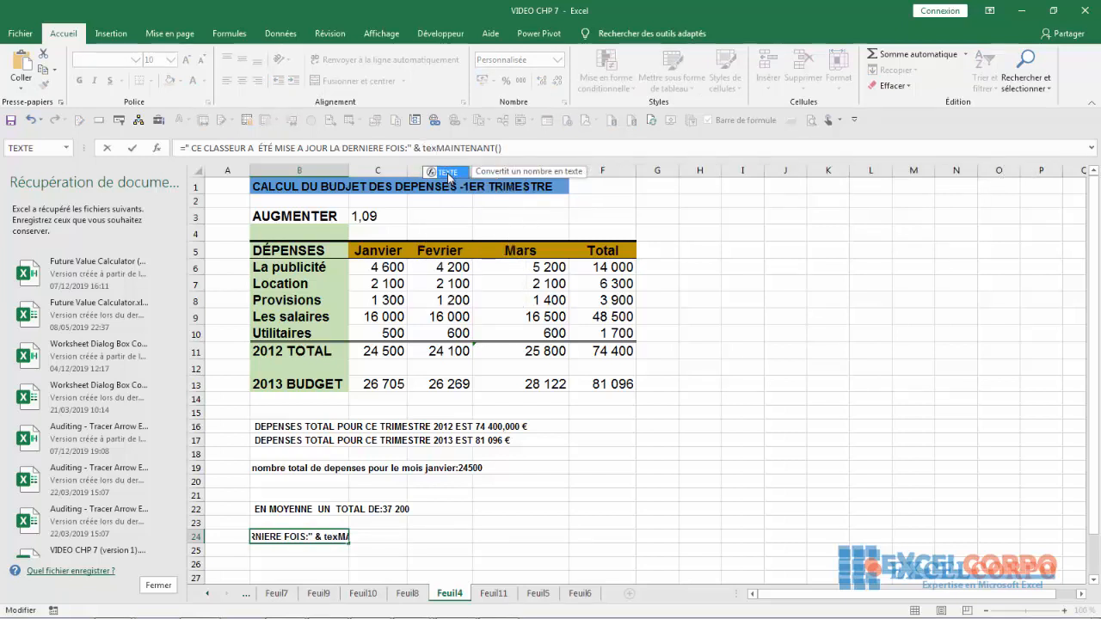
pyautogui.doubleClick(448, 175)
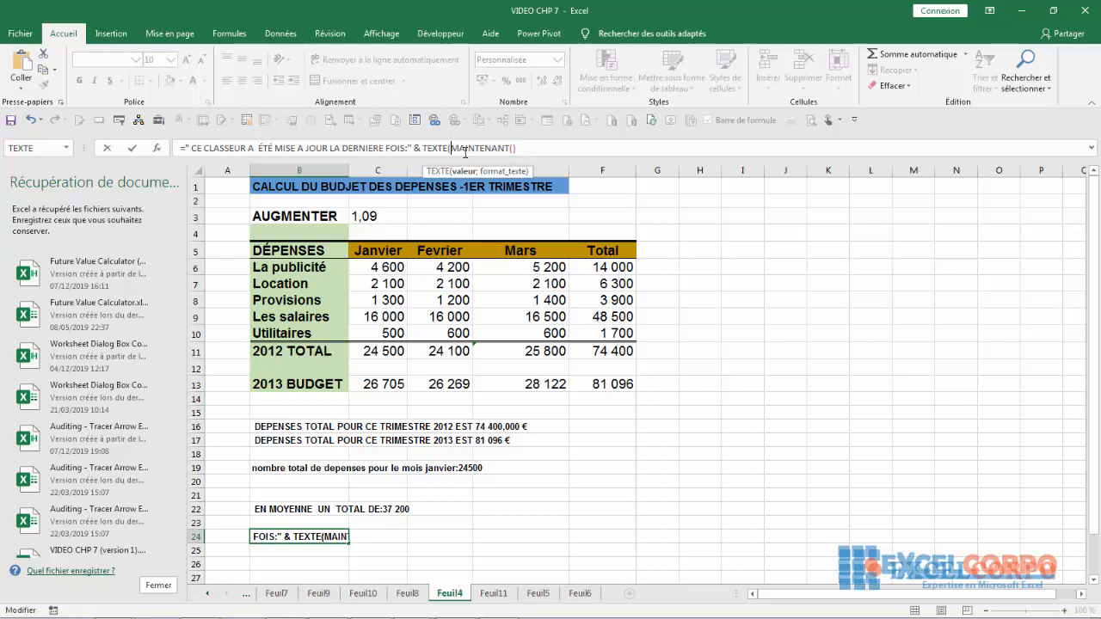
pyautogui.click(519, 148)
pyautogui.write(',')
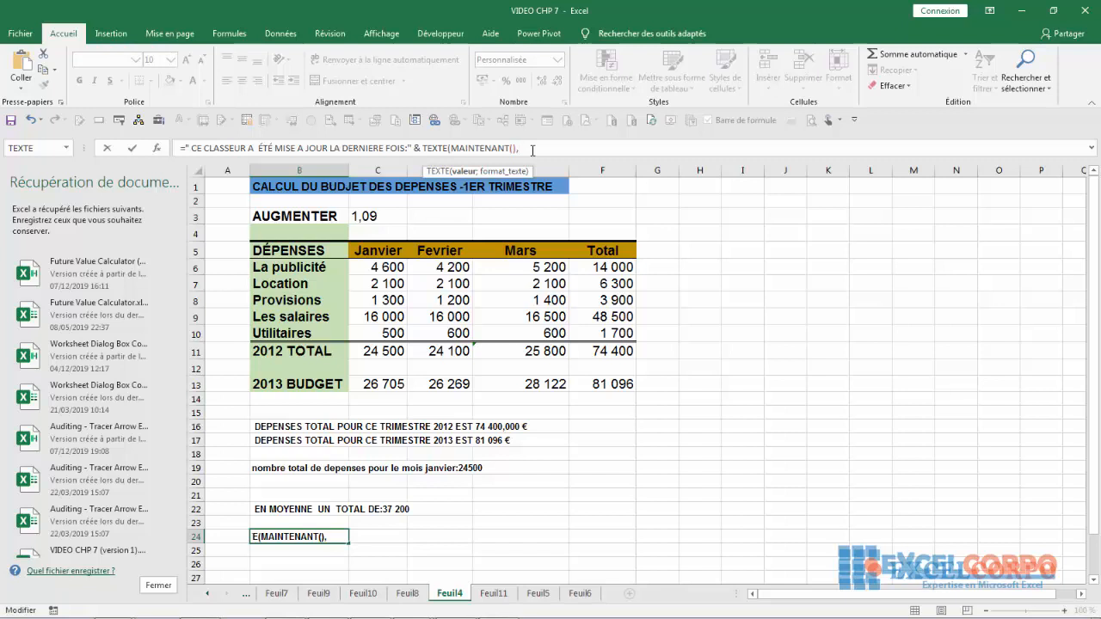
pyautogui.press('BackSpace')
# Add the argument separator ; and the date format MM/JJ/AA after MAINTENANT() in the B24 formula.
pyautogui.write(';MM')
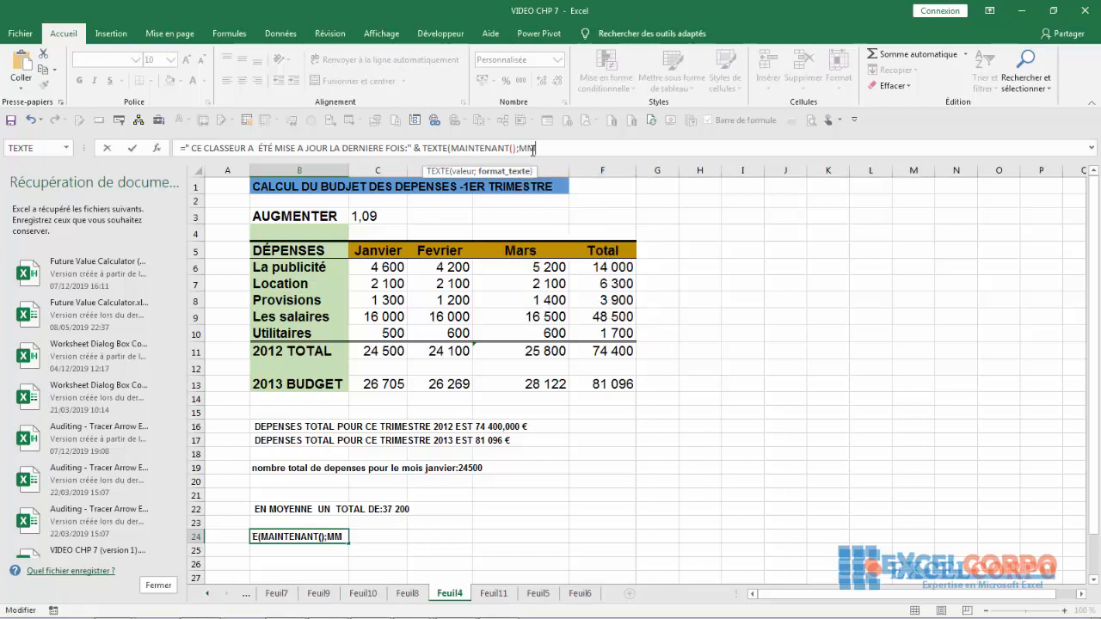
pyautogui.write('/JJ')
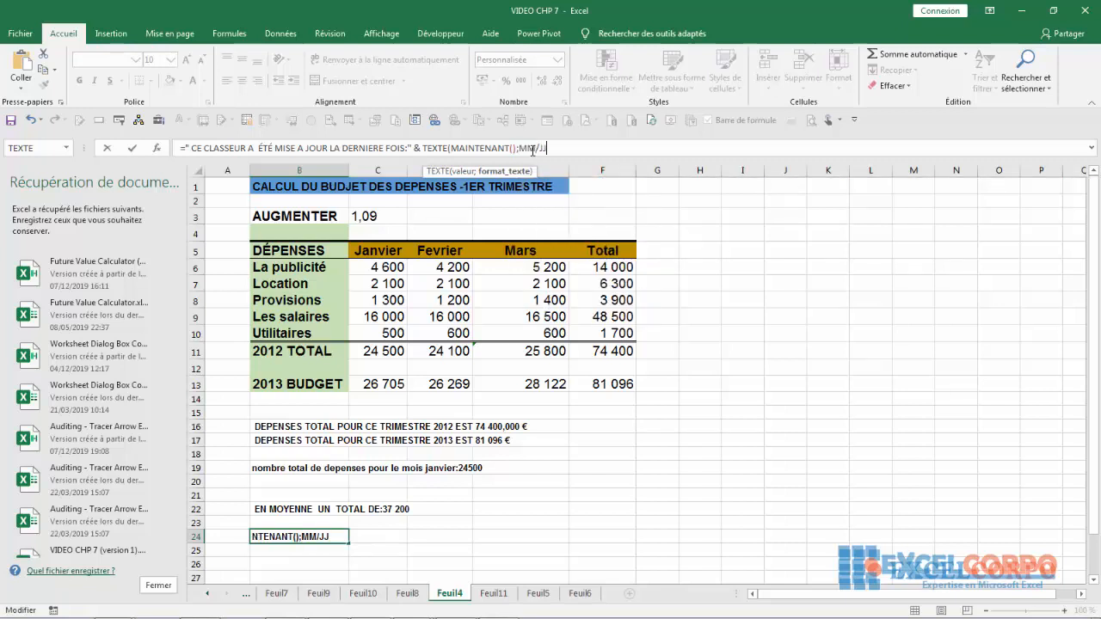
pyautogui.write(':')
pyautogui.write('AA')
pyautogui.click(550, 148)
pyautogui.press('BackSpace')
pyautogui.write(':')
pyautogui.press('BackSpace')
pyautogui.write('/AA')
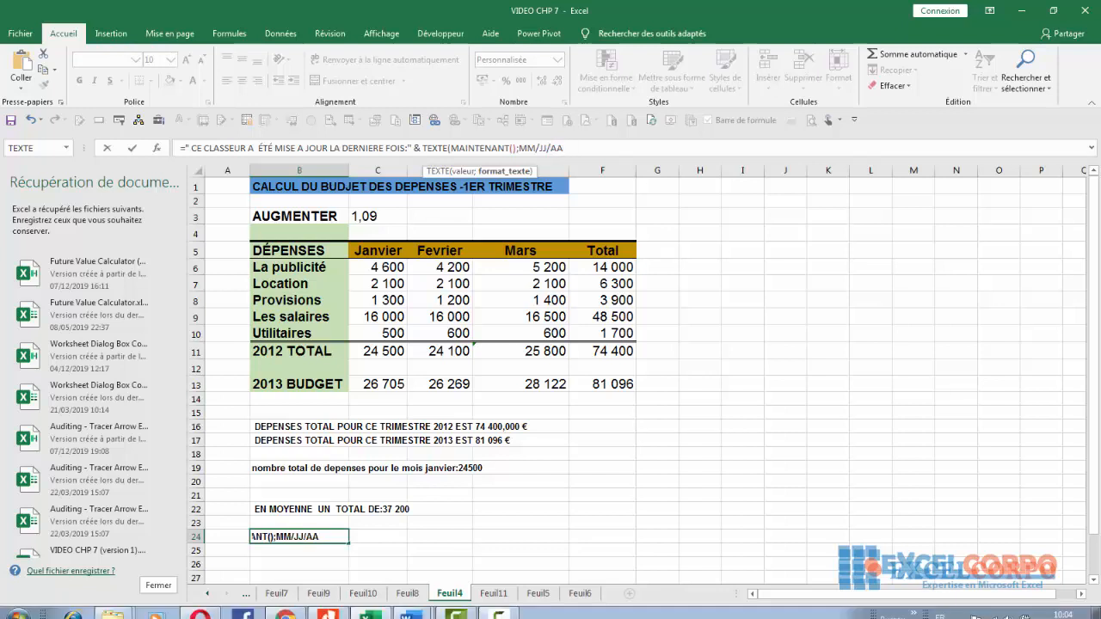
# Extend the format in the B24 TEXTE function with the time part HH:MM after the date.
pyautogui.click(511, 610)
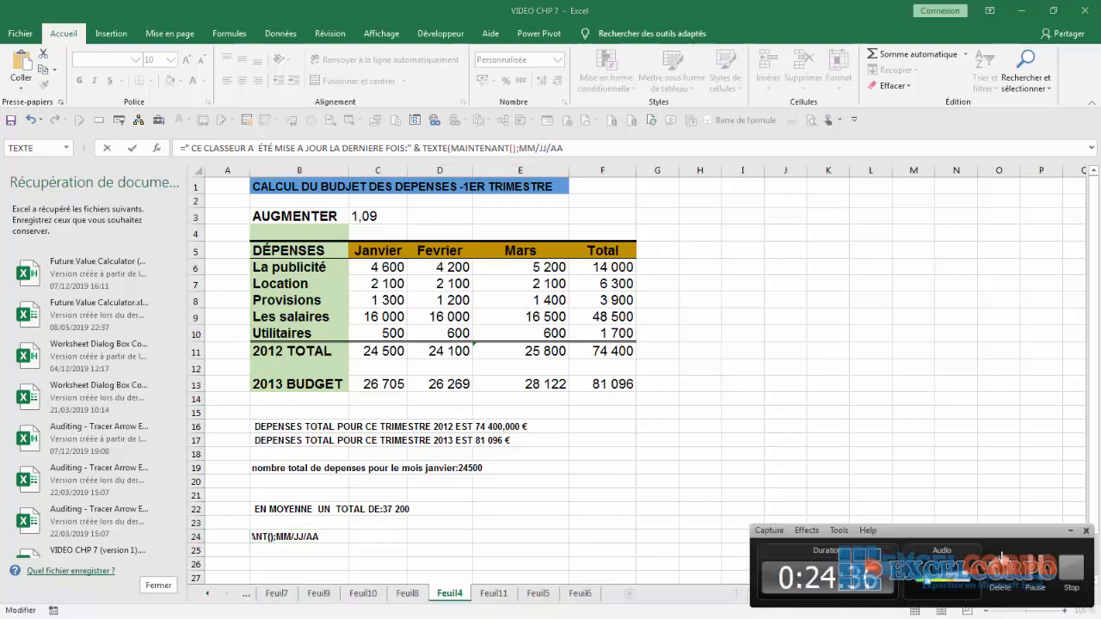
pyautogui.click(1028, 571)
pyautogui.write('HH')
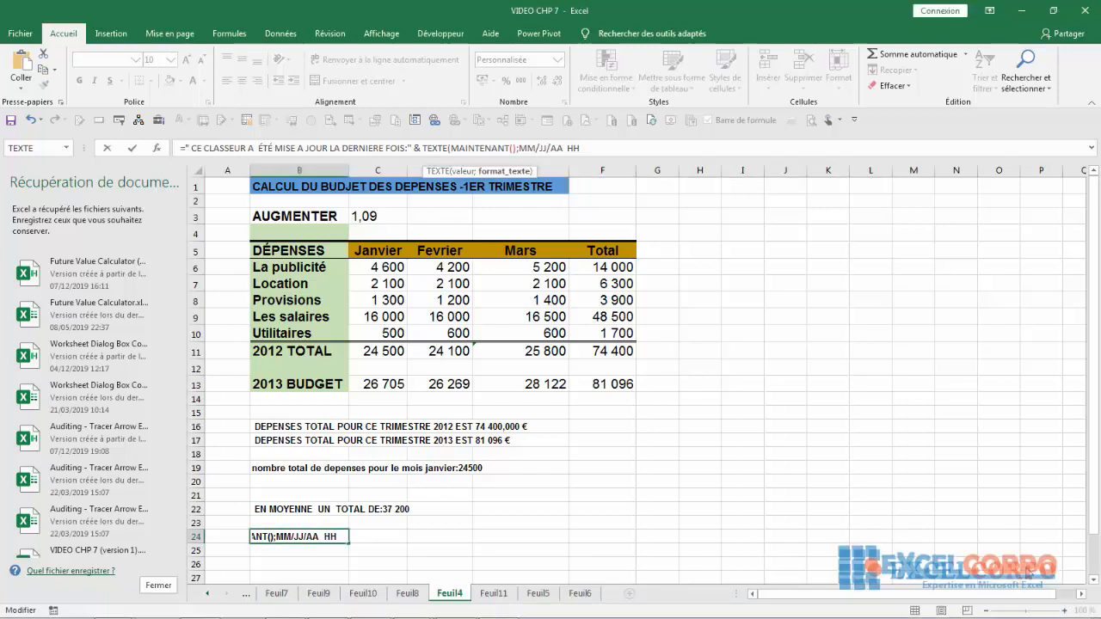
pyautogui.write(':MM')
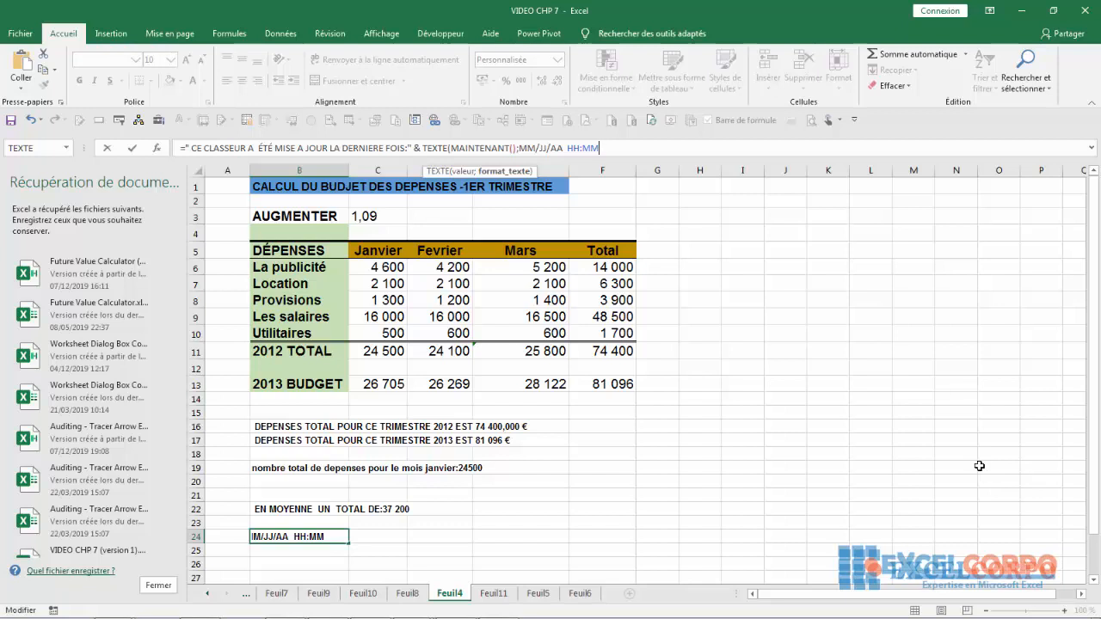
# Enclose the format MM/JJ/AA HH:MM in quotation marks, close the TEXTE function and enter the B24 formula.
pyautogui.click(520, 148)
pyautogui.write('"')
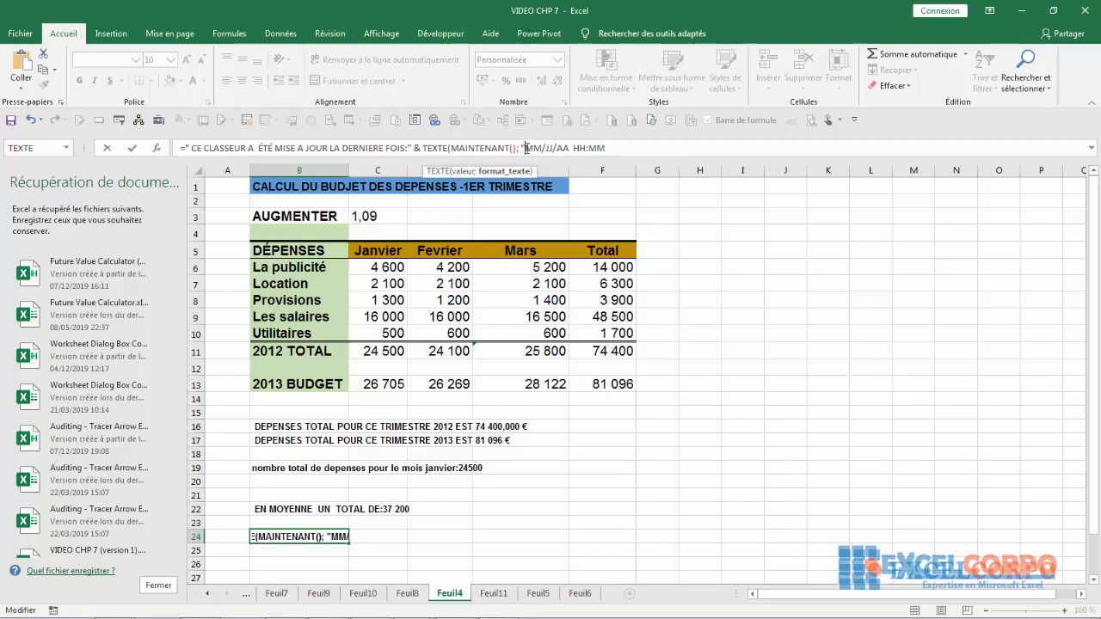
pyautogui.click(612, 148)
pyautogui.write('"')
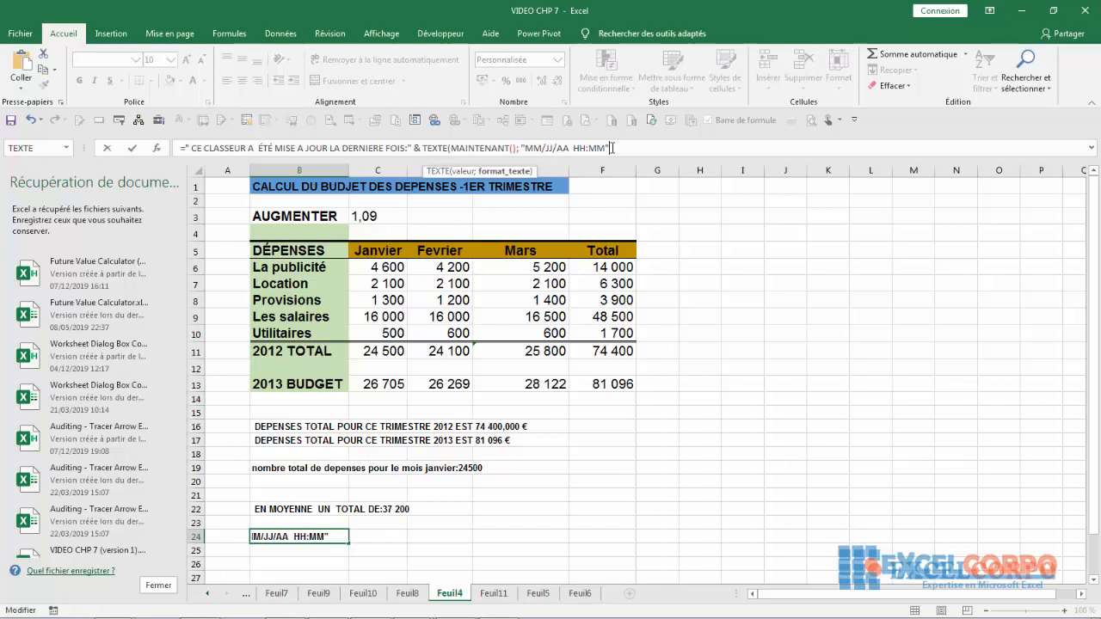
pyautogui.write(')')
pyautogui.press('Return')
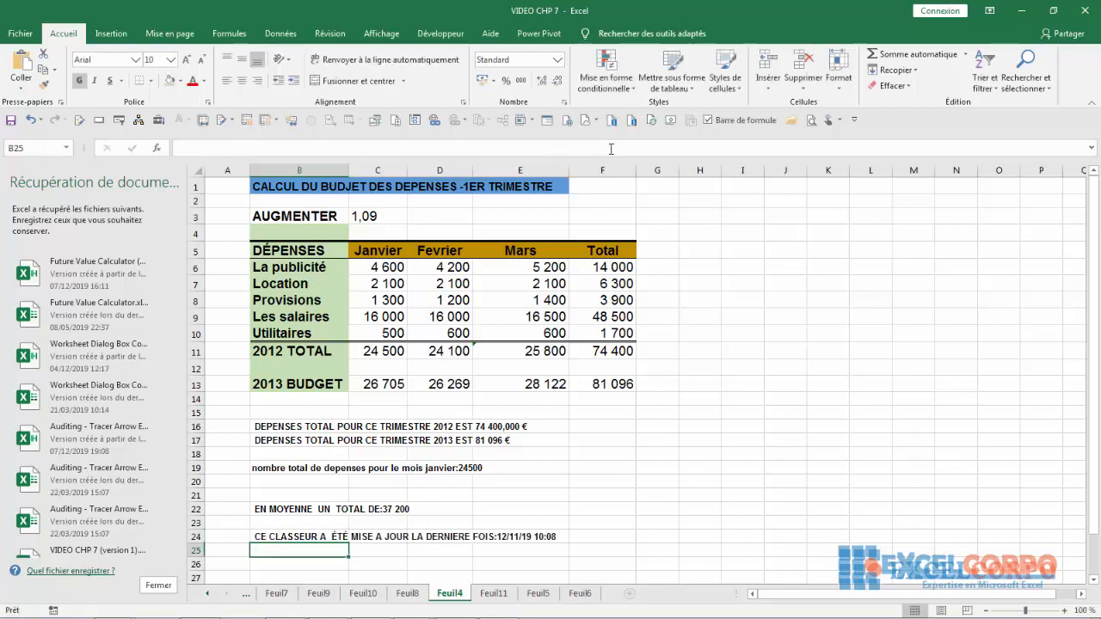
pyautogui.click(273, 536)
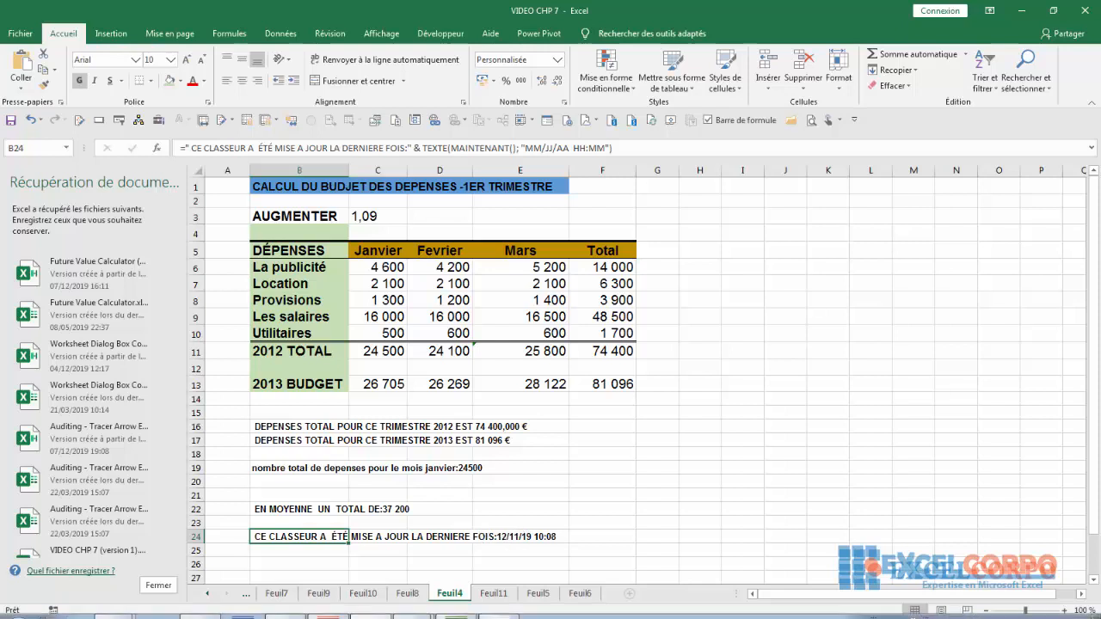
pyautogui.click(512, 613)
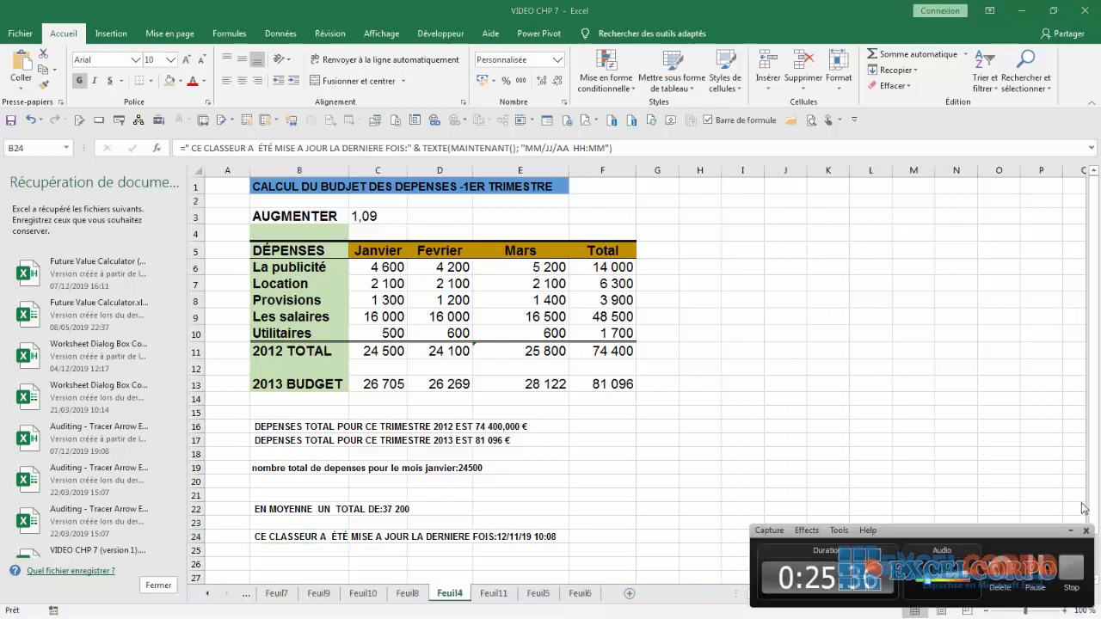
pyautogui.click(1033, 564)
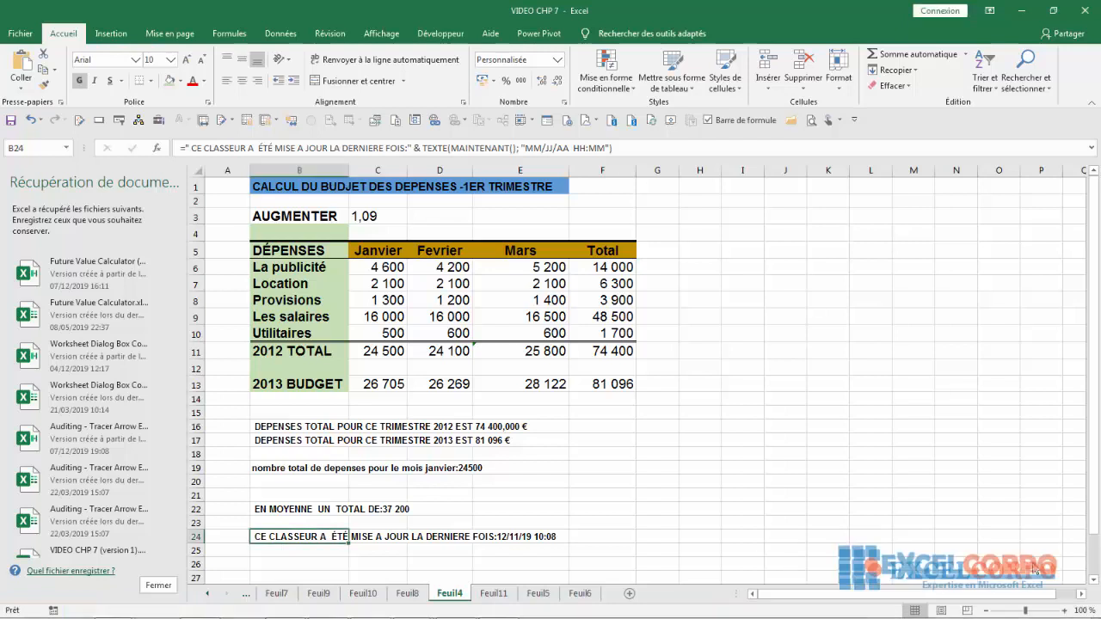
pyautogui.click(509, 609)
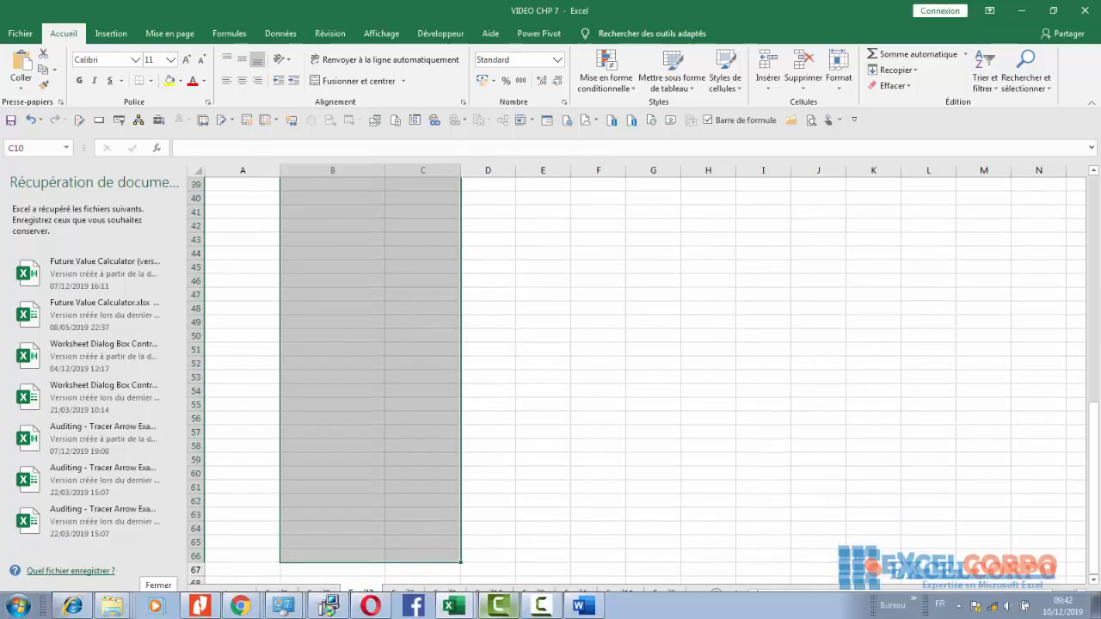
pyautogui.click(540, 607)
pyautogui.click(540, 607)
pyautogui.click(540, 607)
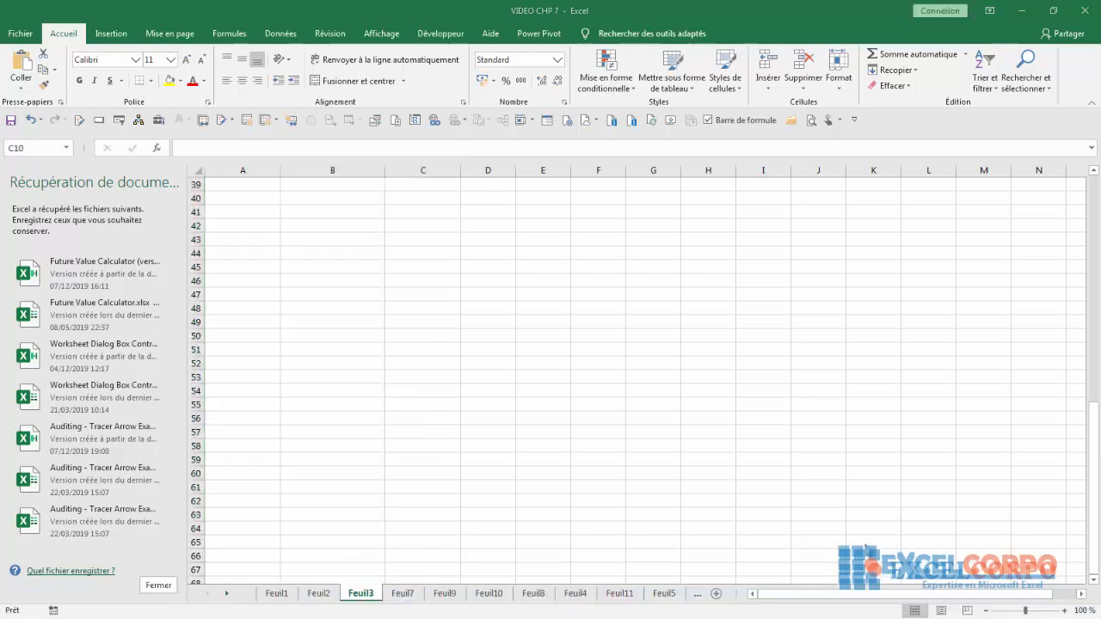